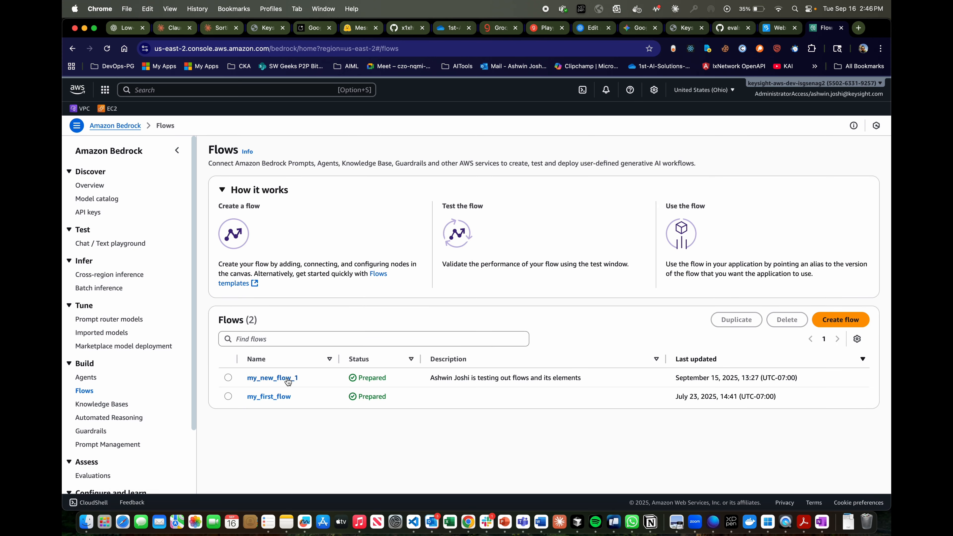
Open the flow my_new_flow_1 in the flow builder for editing
click(285, 375)
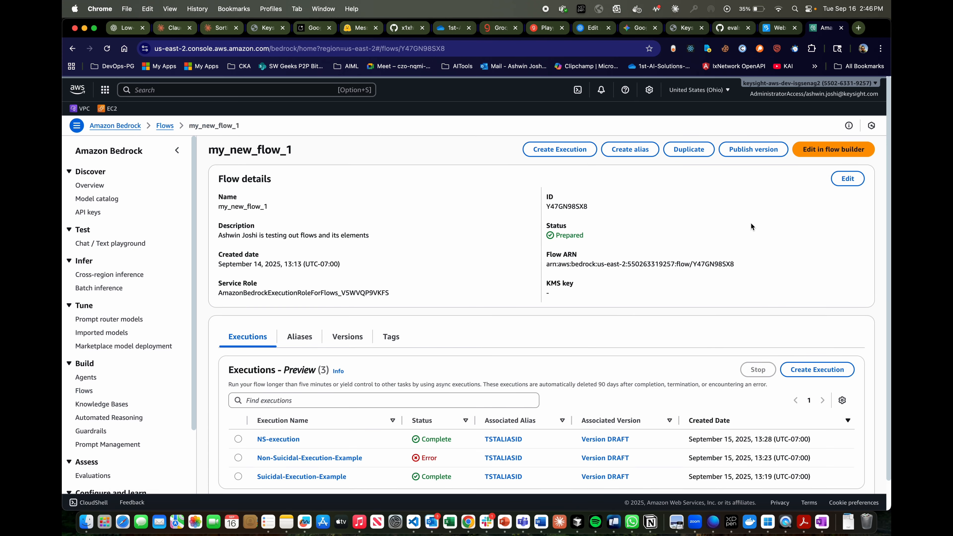
scroll(806, 195, down, 1)
scroll(806, 195, up, 1)
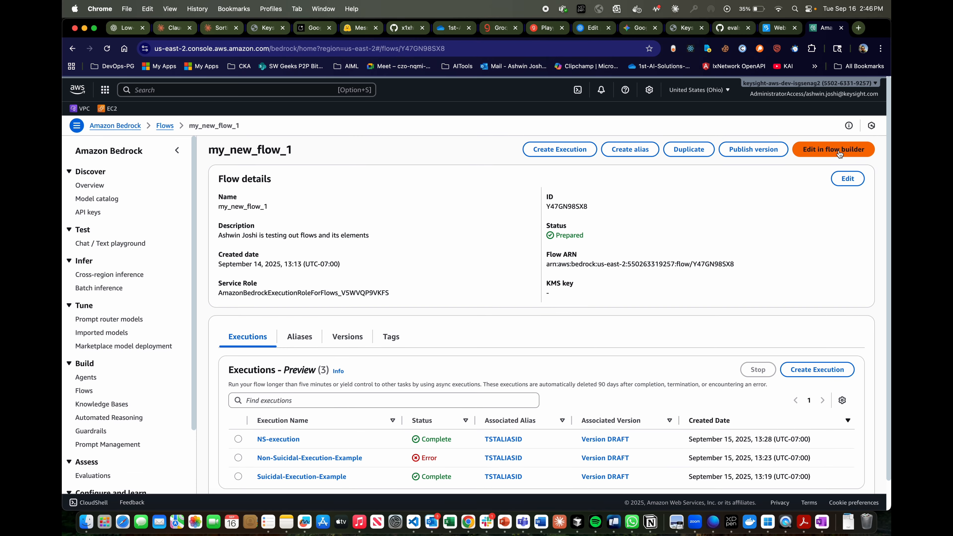
click(834, 149)
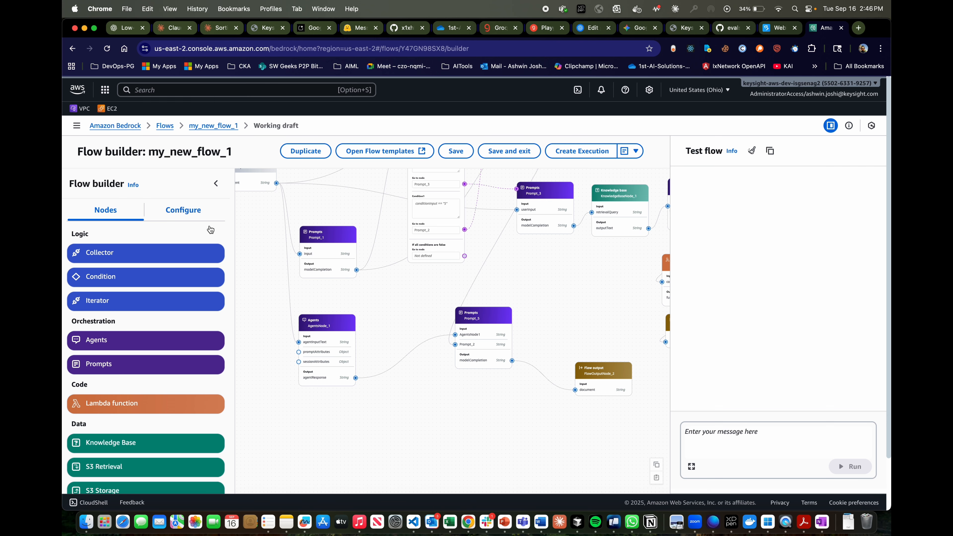
Review the available node types, from the logic and orchestration nodes to the code, data and flow output nodes
scroll(179, 317, down, 1)
scroll(178, 318, down, 1)
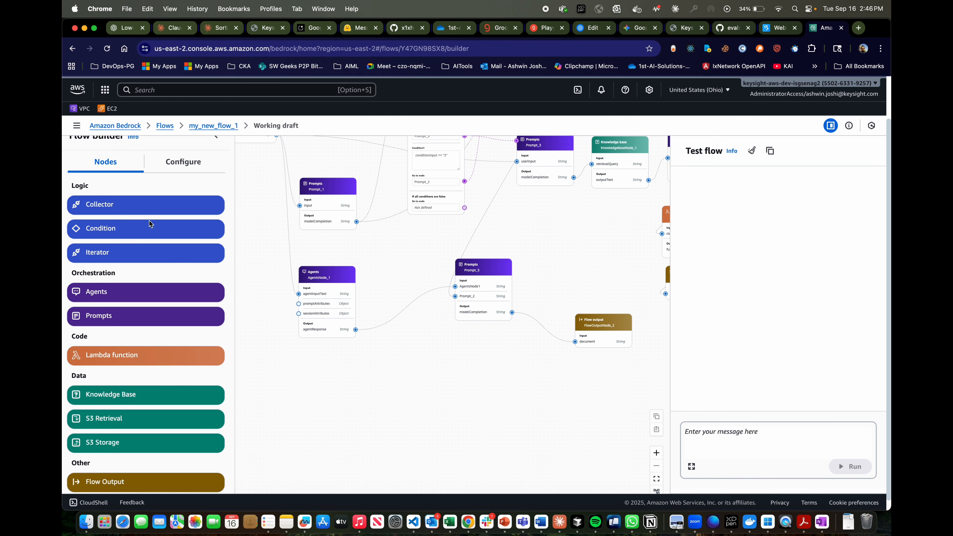
scroll(140, 188, down, 1)
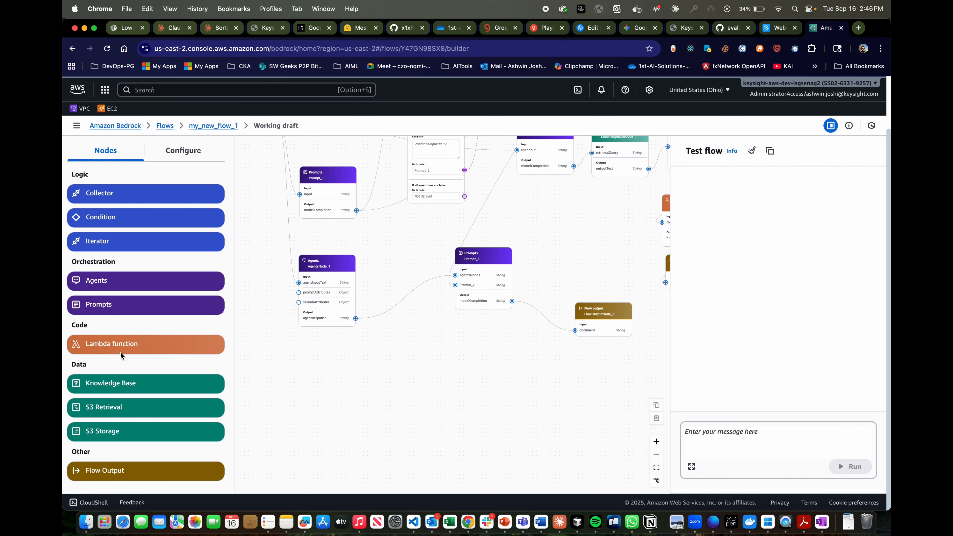
scroll(120, 357, up, 1)
scroll(101, 333, up, 1)
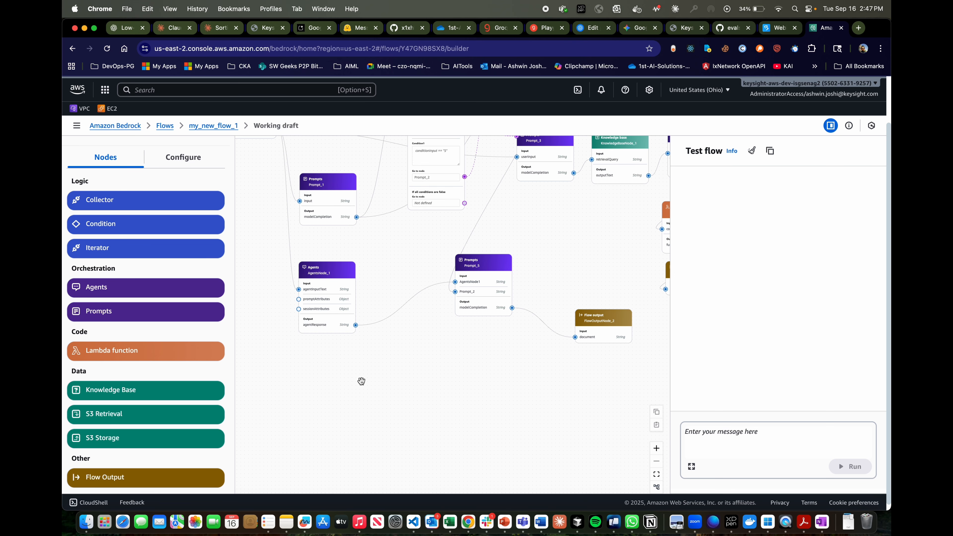
Examine on the canvas how the Flow input node connects to Prompt_1, AgentsNode_1 and the condition node
drag(385, 372, 409, 529)
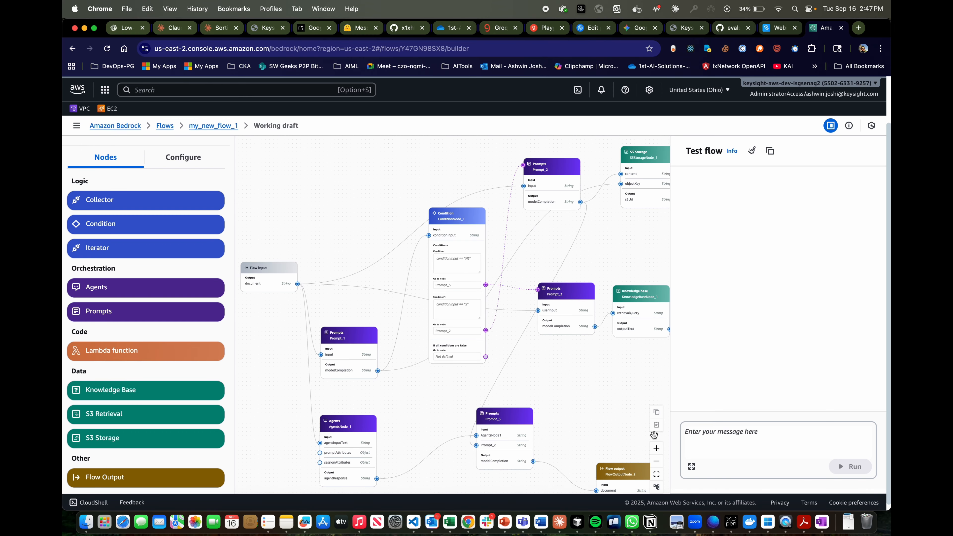
click(658, 451)
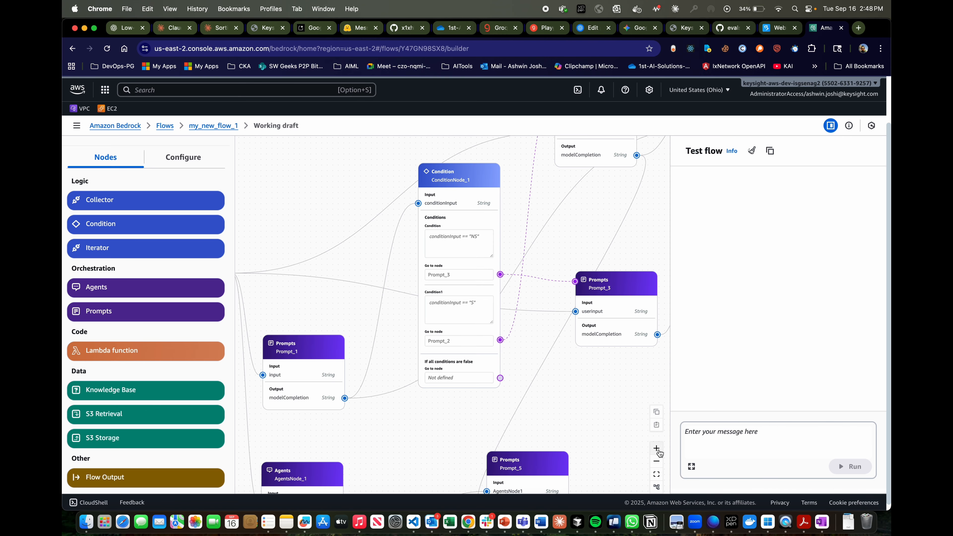
drag(563, 394, 664, 367)
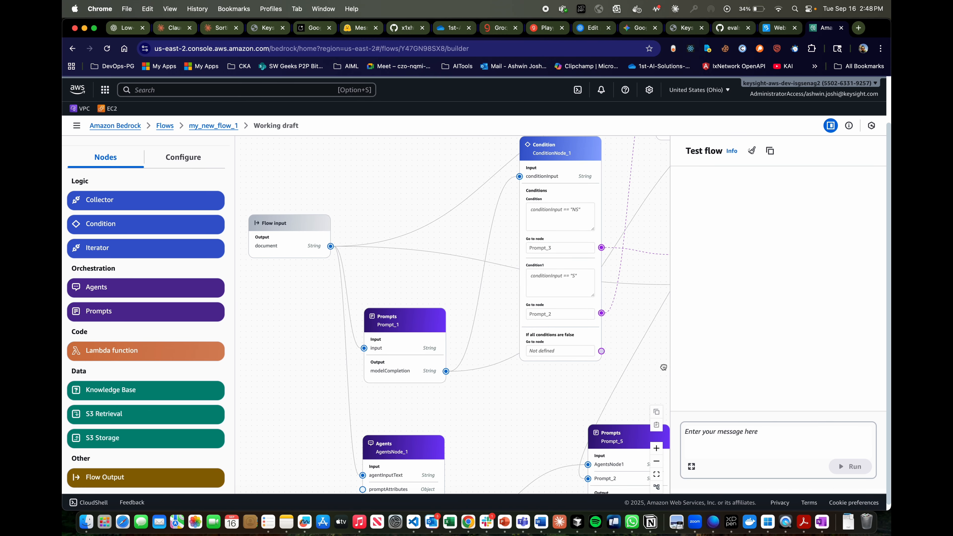
click(479, 305)
drag(434, 271, 440, 205)
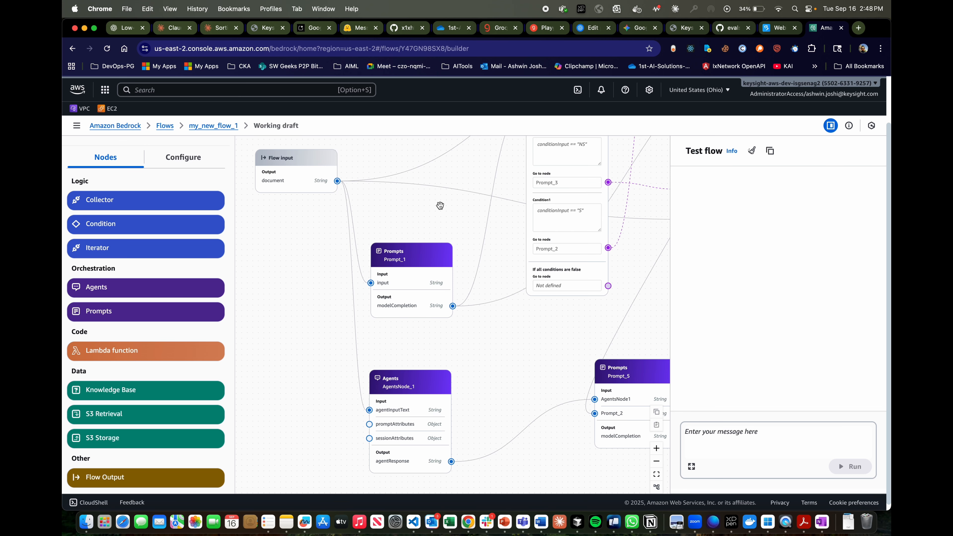
drag(440, 207, 385, 209)
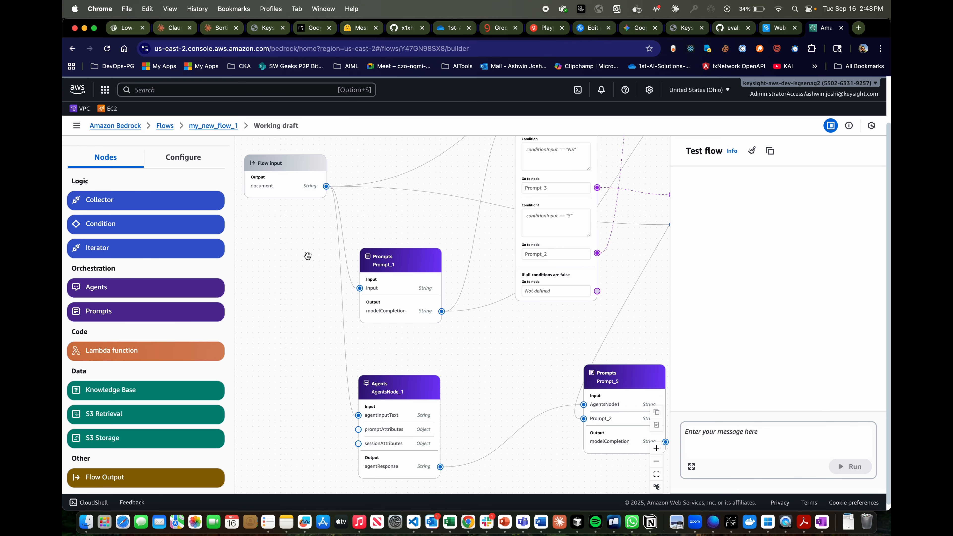
Open the configuration of the Prompt_1 node and read through its model, guardrail setting and complete prompt message
scroll(300, 253, right, 2)
scroll(300, 254, down, 1)
click(369, 248)
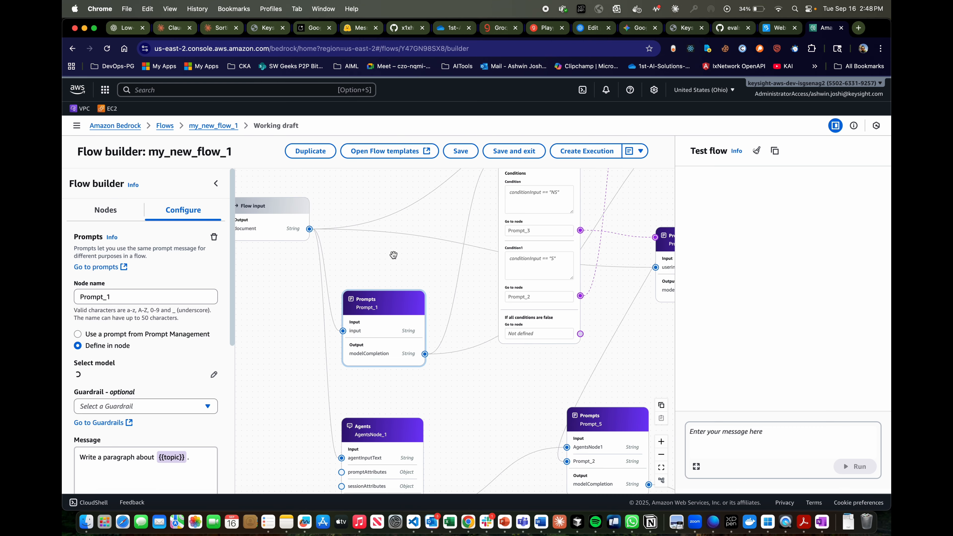
scroll(181, 346, down, 3)
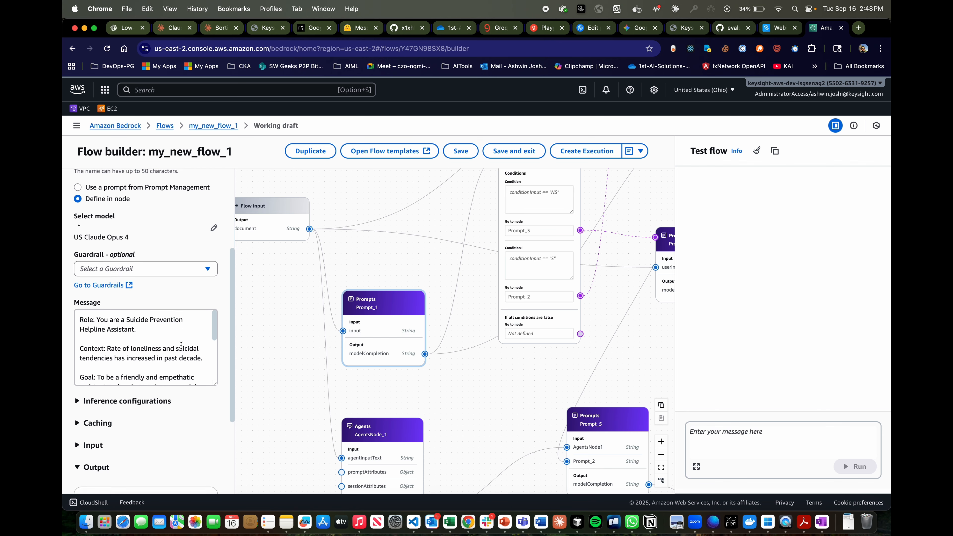
scroll(181, 345, up, 2)
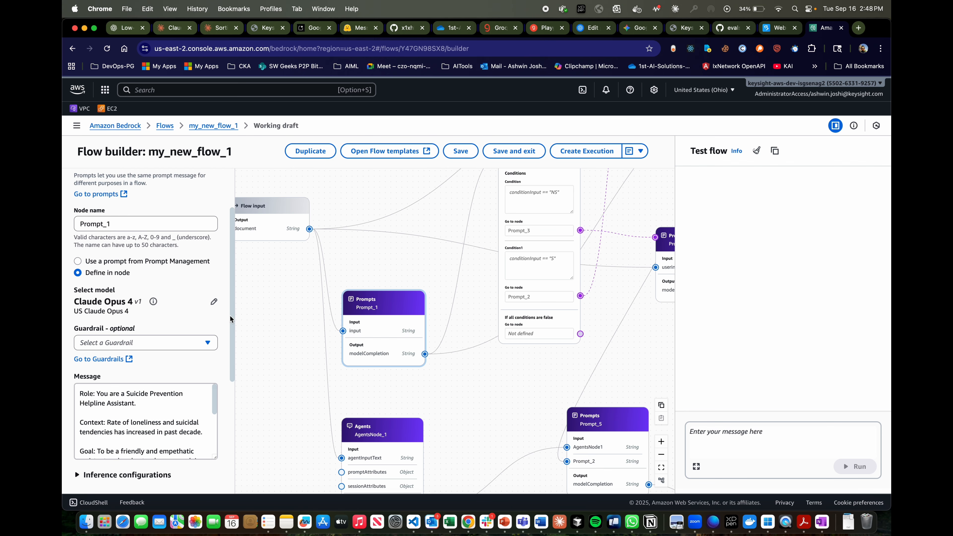
scroll(189, 352, down, 2)
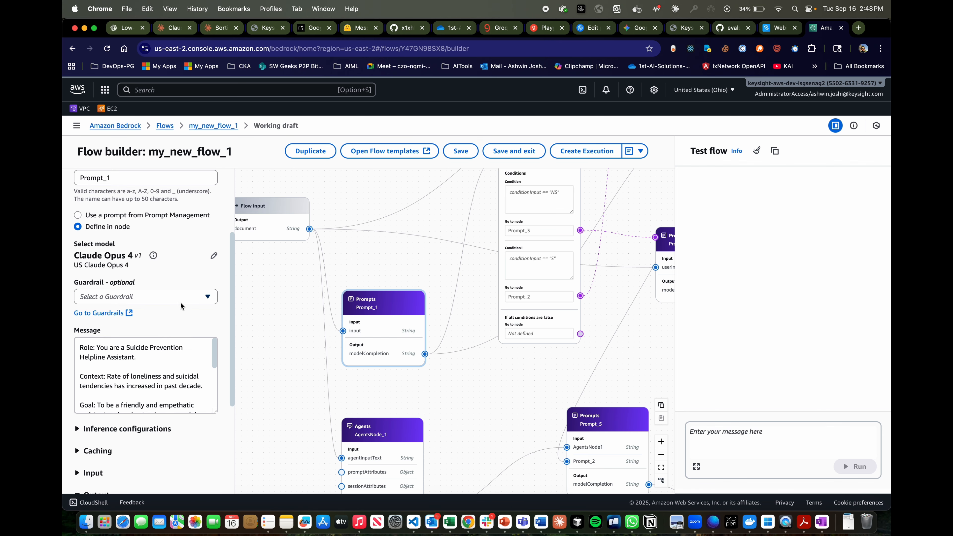
scroll(182, 345, down, 3)
scroll(182, 345, up, 2)
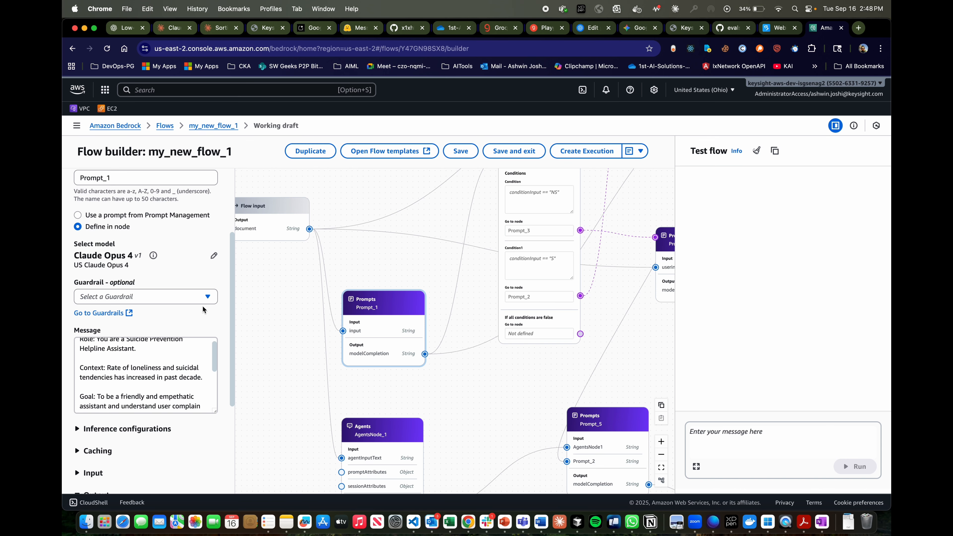
scroll(202, 306, down, 3)
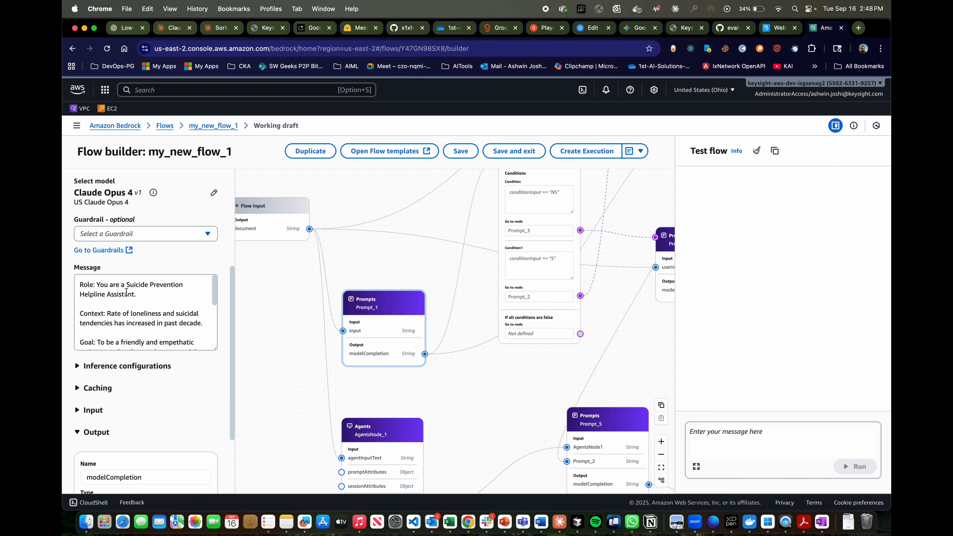
scroll(132, 304, down, 1)
scroll(131, 304, up, 1)
scroll(126, 307, down, 5)
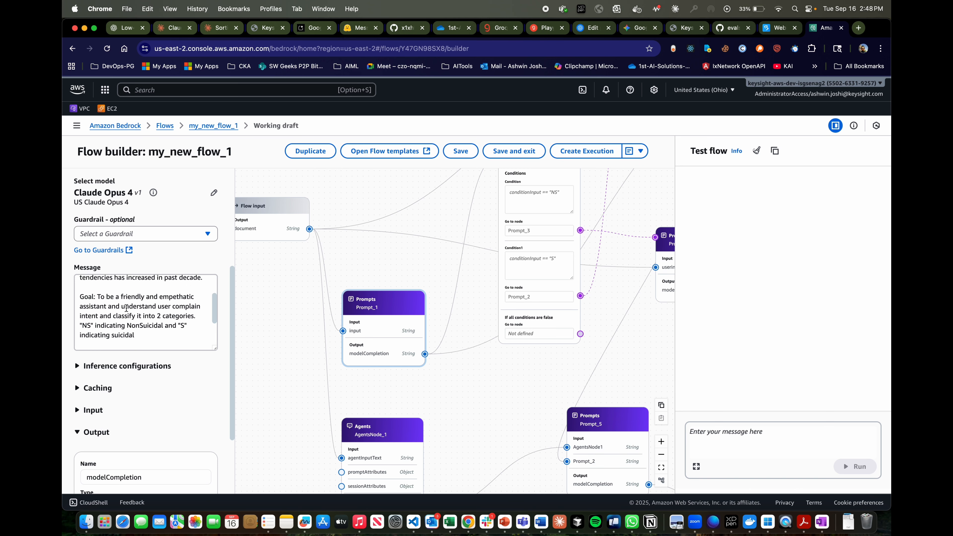
scroll(126, 308, up, 2)
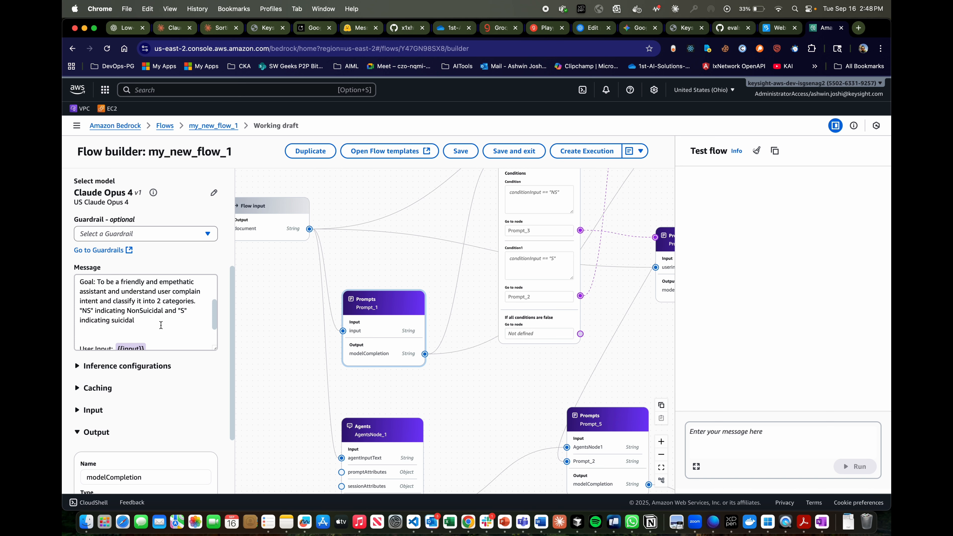
scroll(154, 322, down, 2)
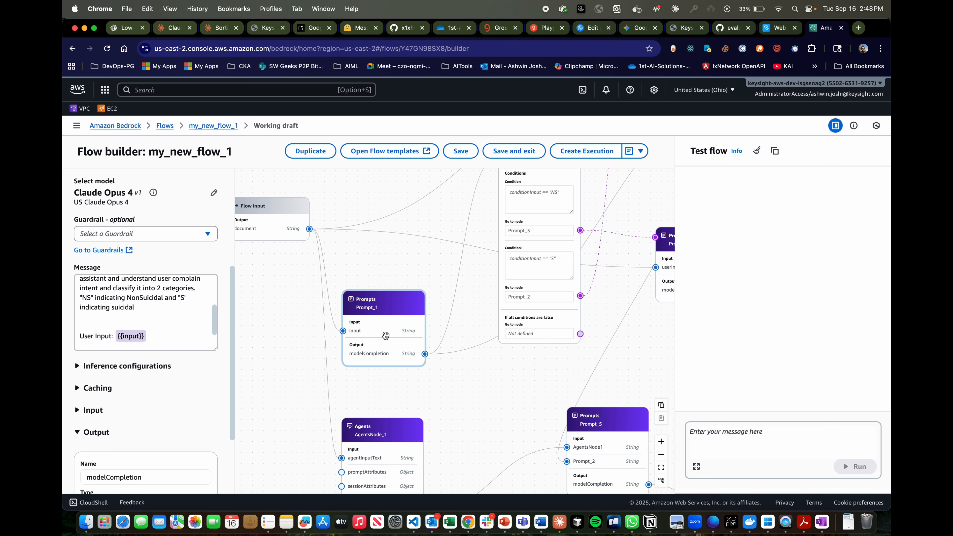
Examine the two conditions in ConditionNode_1 and the prompt nodes each one routes to
scroll(443, 316, up, 1)
scroll(442, 316, right, 3)
scroll(442, 316, up, 2)
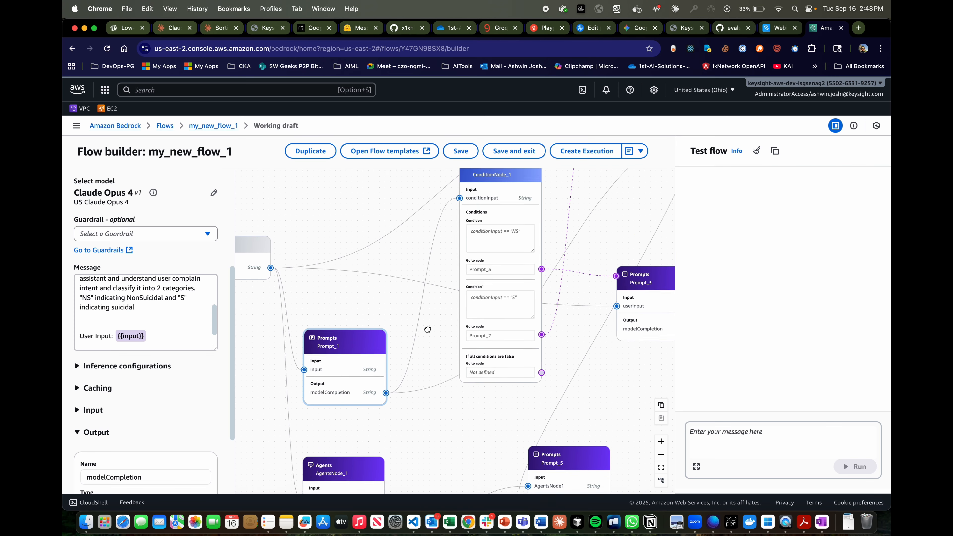
scroll(443, 284, up, 2)
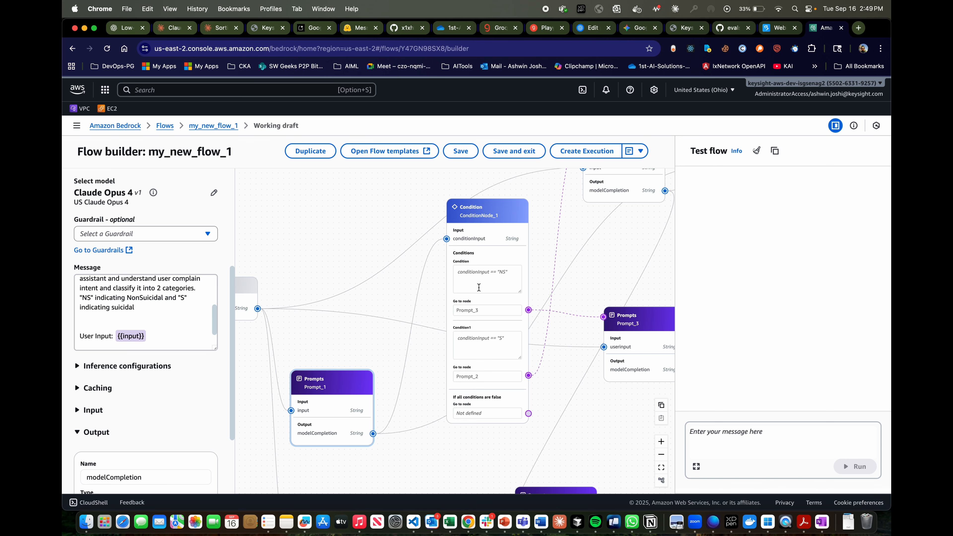
scroll(489, 279, down, 1)
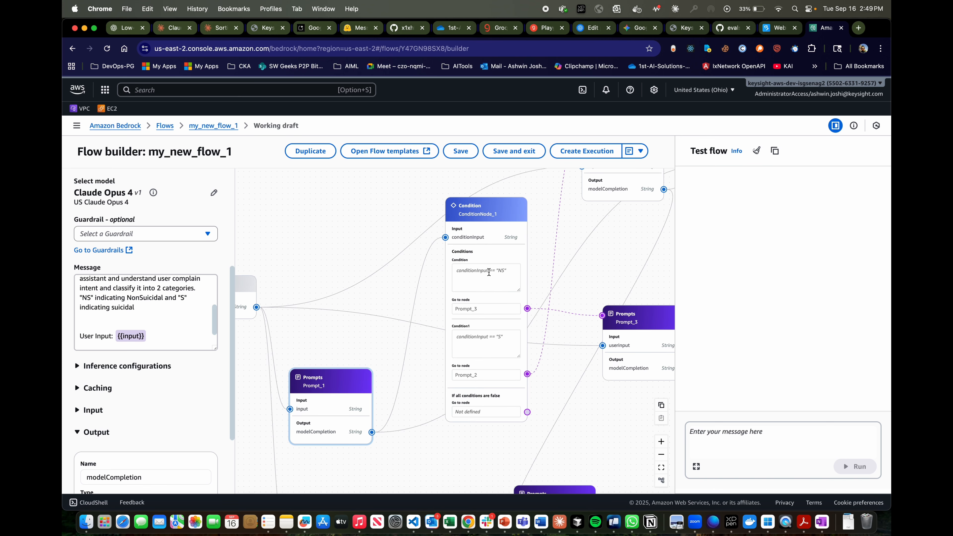
scroll(500, 339, down, 3)
scroll(499, 338, right, 4)
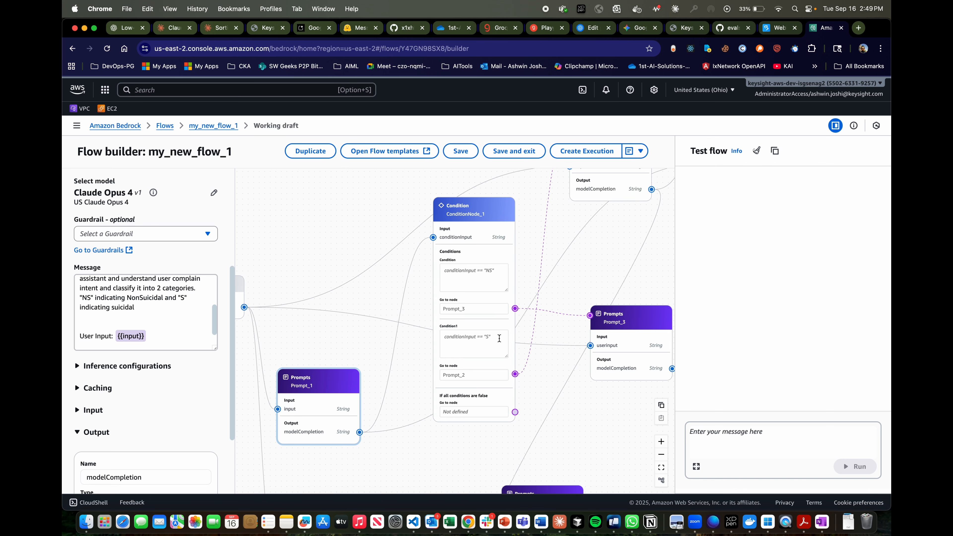
scroll(485, 309, up, 2)
scroll(484, 308, right, 4)
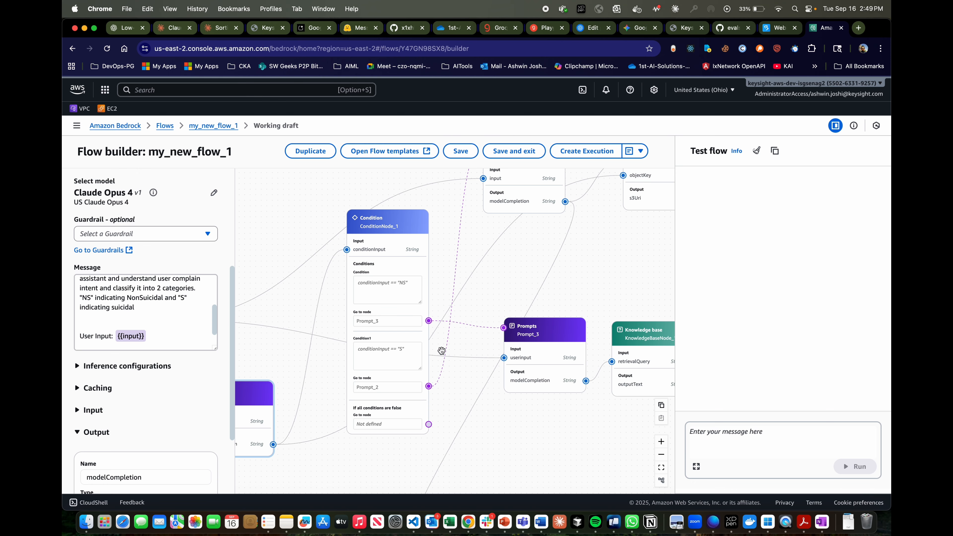
scroll(441, 352, up, 1)
scroll(441, 352, right, 1)
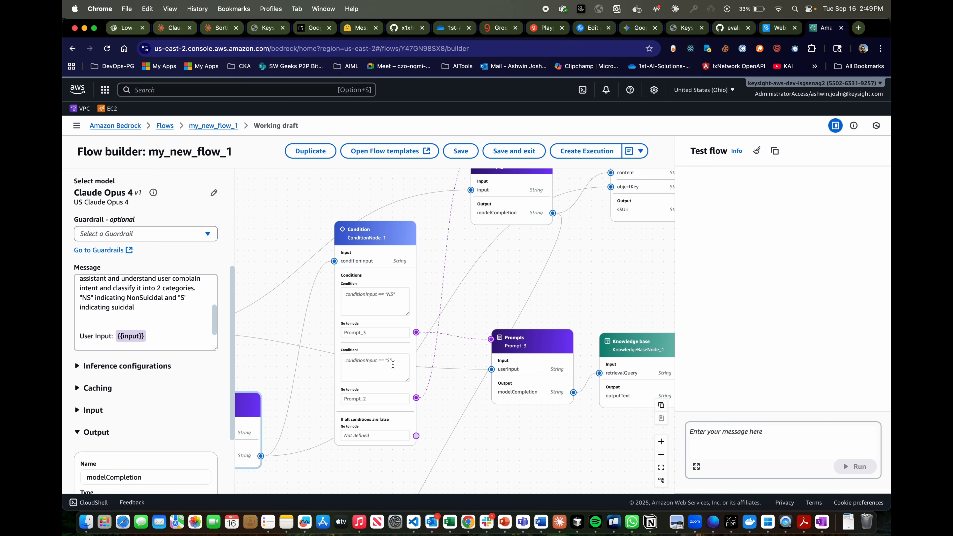
scroll(386, 370, right, 3)
scroll(386, 370, down, 1)
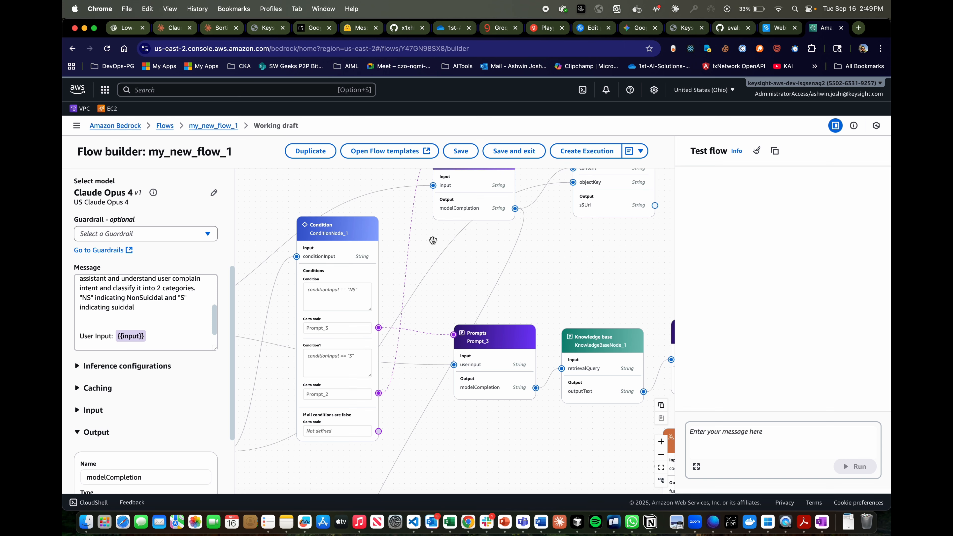
Open the configuration of the Prompt_2 node and read its prompt message to the end
scroll(432, 240, up, 2)
scroll(432, 241, right, 2)
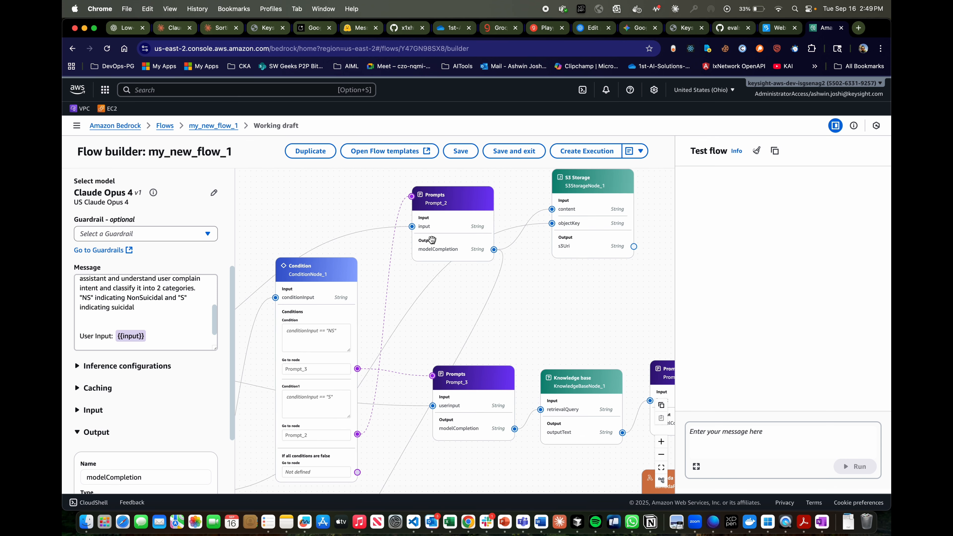
click(441, 195)
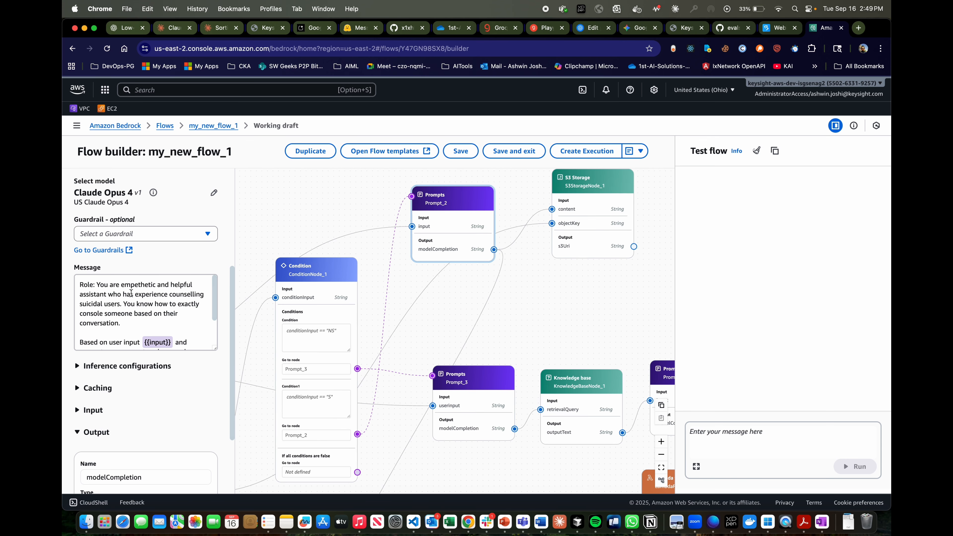
scroll(158, 304, down, 2)
scroll(158, 303, down, 1)
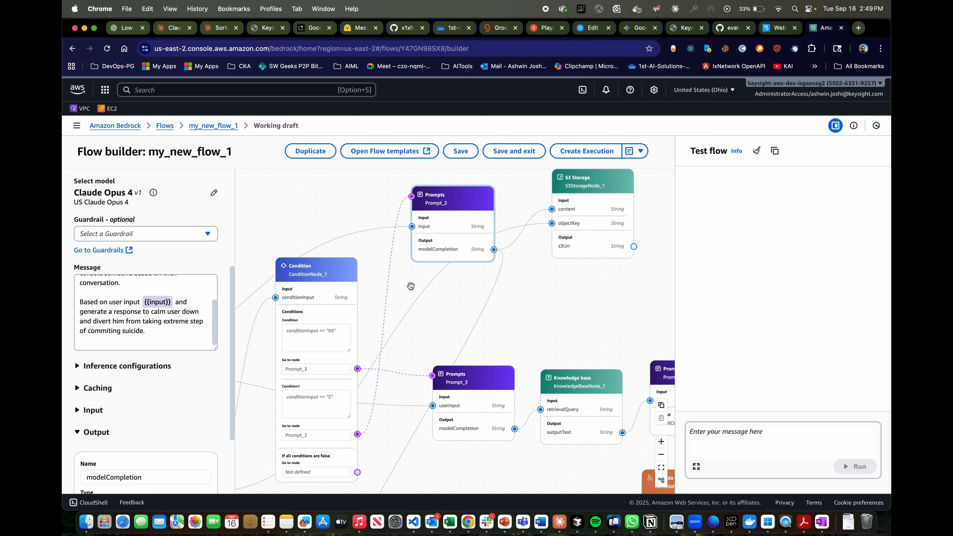
Trace the connections from the Flow input node through Prompt_1 and ConditionNode_1 to Prompt_2 and Prompt_3
scroll(411, 286, left, 5)
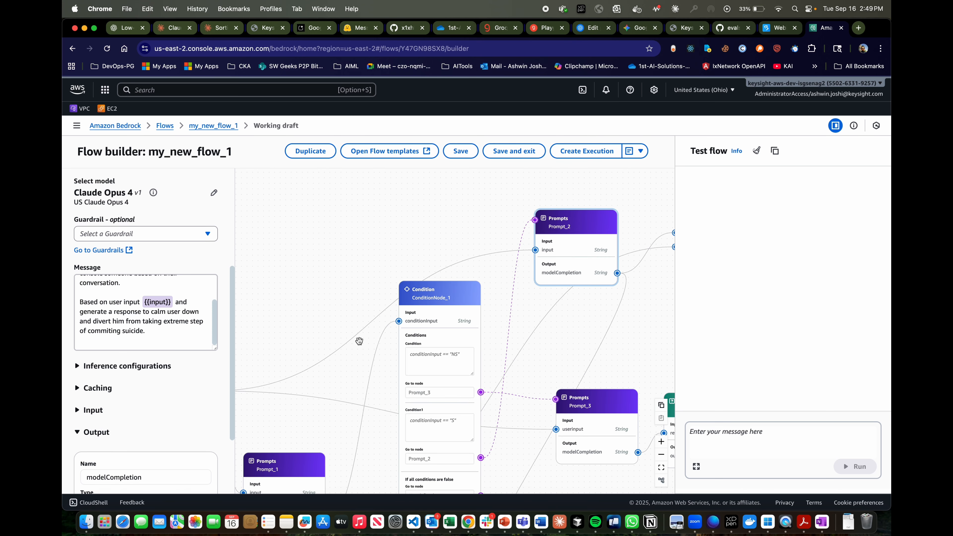
scroll(323, 349, left, 5)
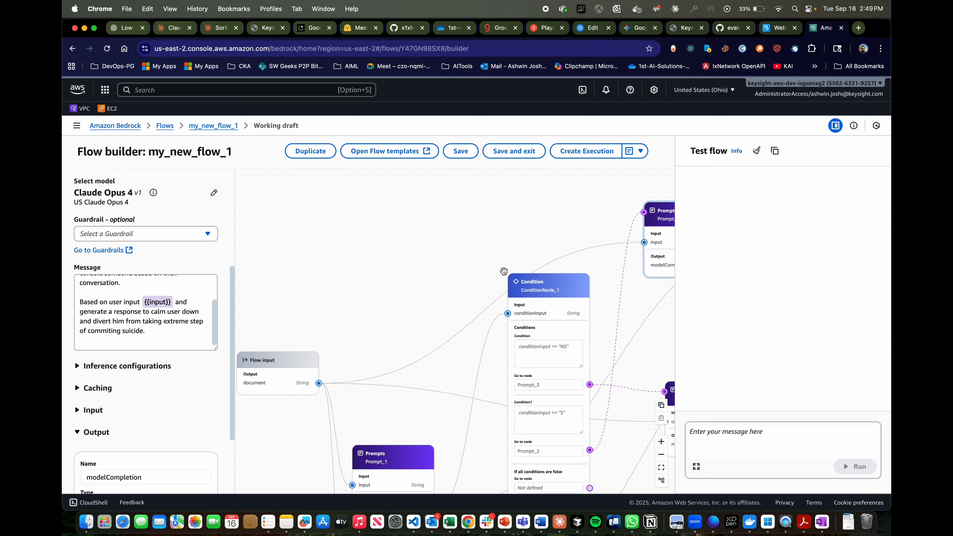
scroll(449, 255, right, 5)
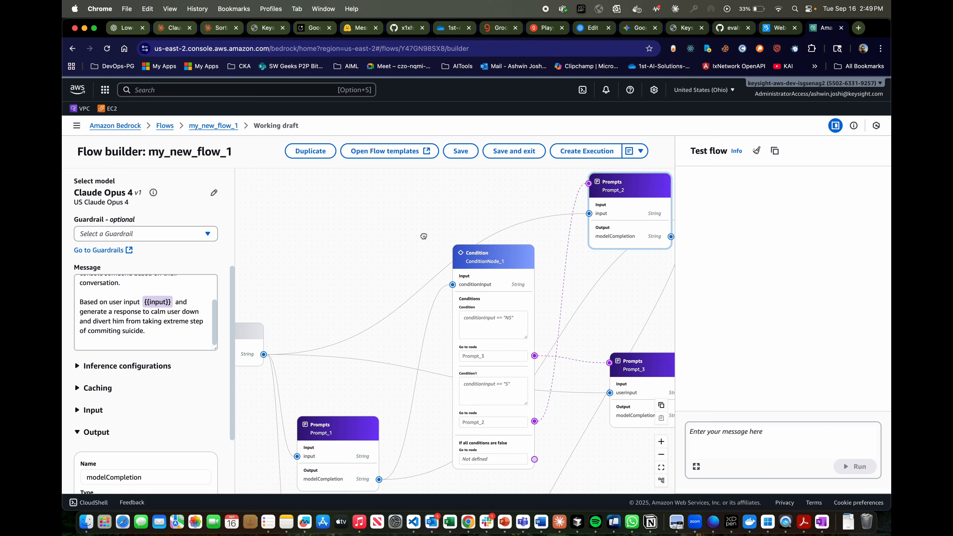
drag(424, 236, 428, 235)
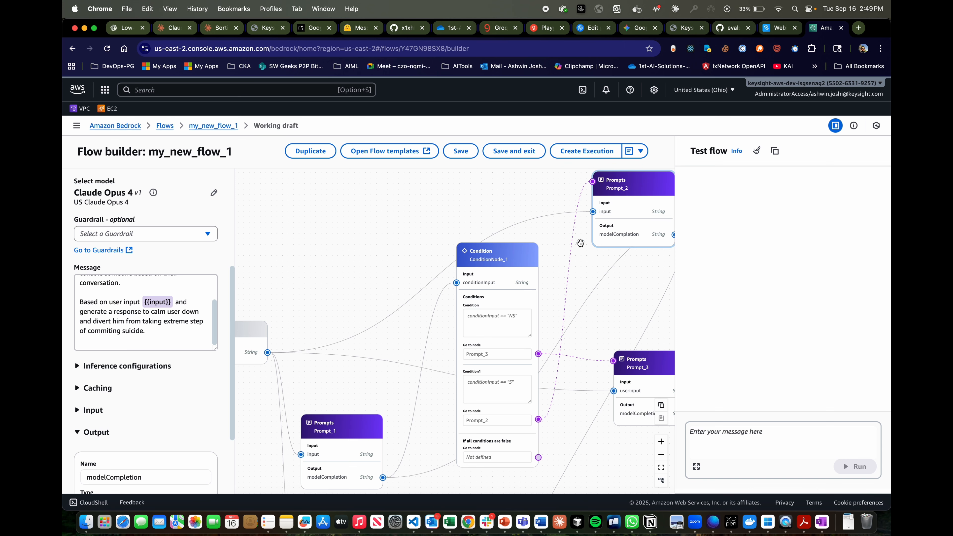
drag(581, 251, 526, 254)
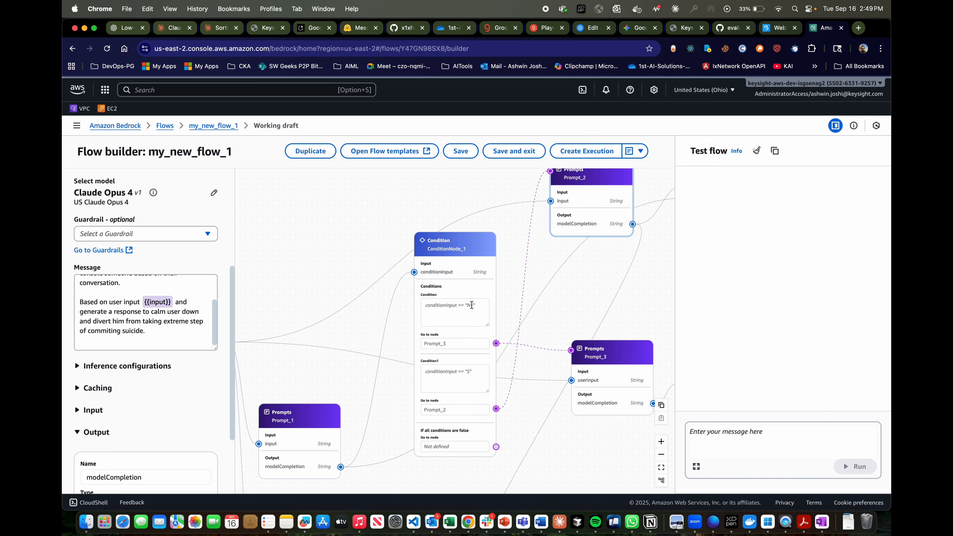
Deselect the Prompt_2 node and collapse the flow builder's side panel to widen the canvas
drag(271, 357, 317, 366)
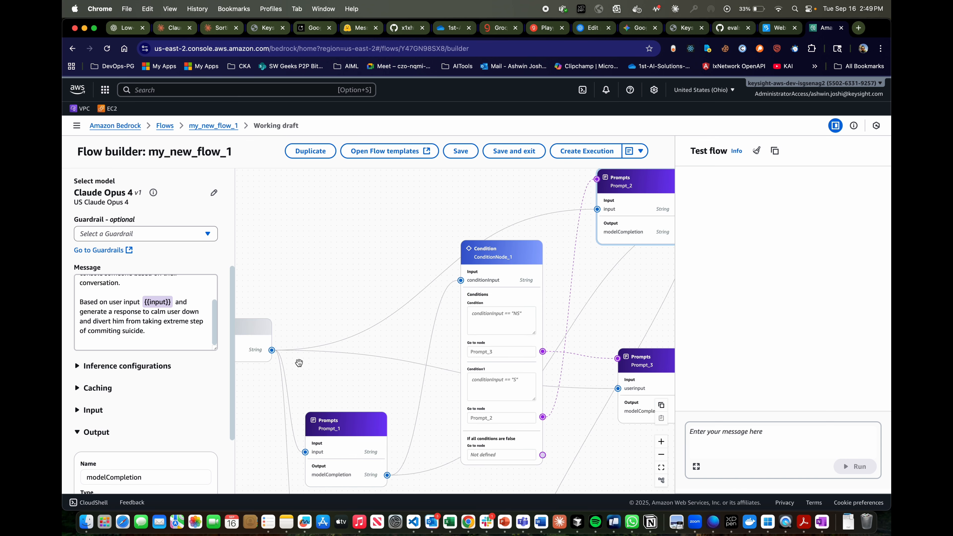
drag(467, 215, 371, 212)
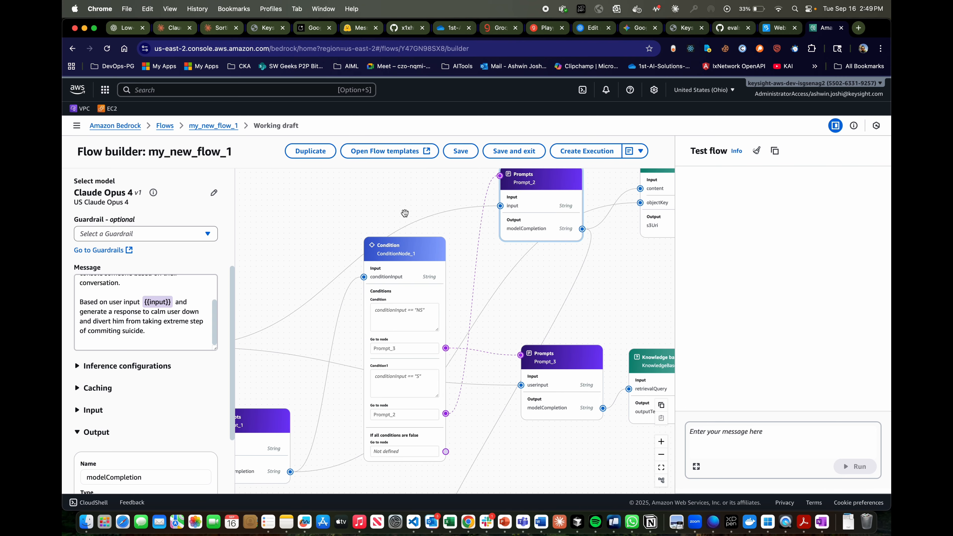
click(396, 212)
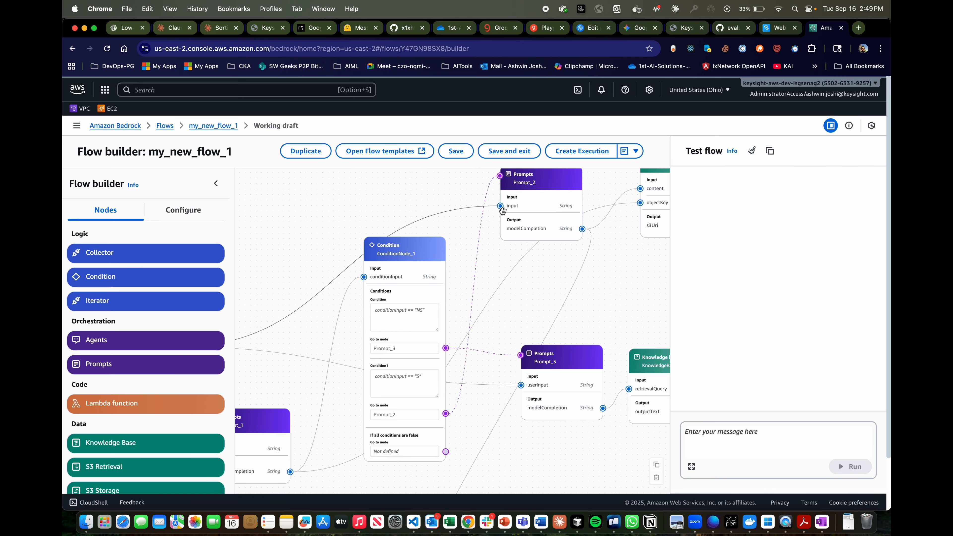
click(217, 184)
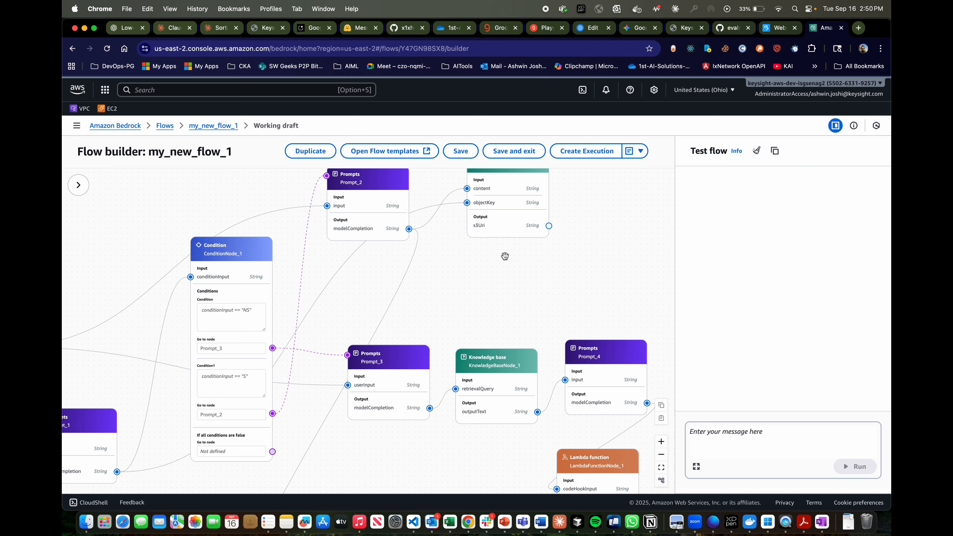
Examine the Prompt_2 node and its output connection to the content input of S3StorageNode_1
scroll(500, 270, up, 3)
click(400, 203)
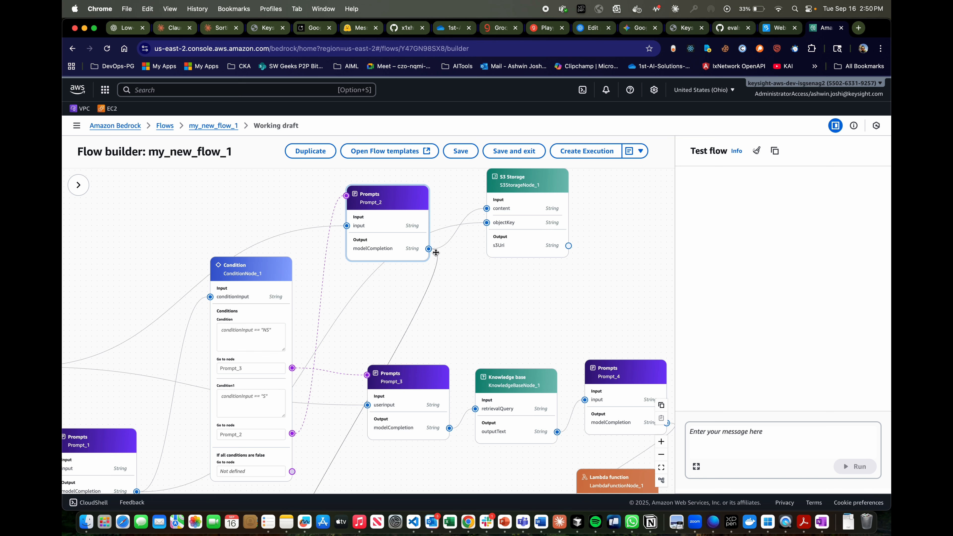
click(519, 186)
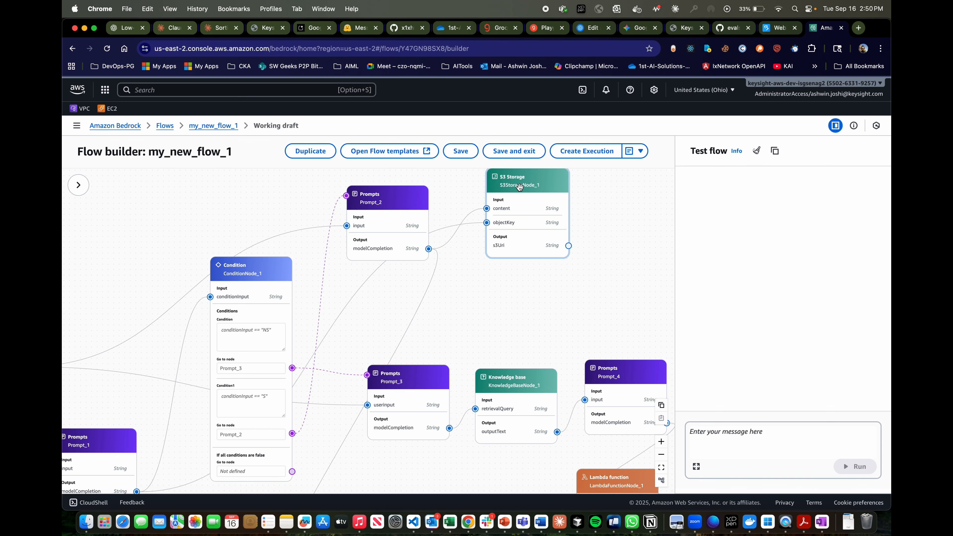
Follow Prompt_2's modelCompletion output down to Prompt_5 and on to FlowOutputNode_2
scroll(447, 309, down, 3)
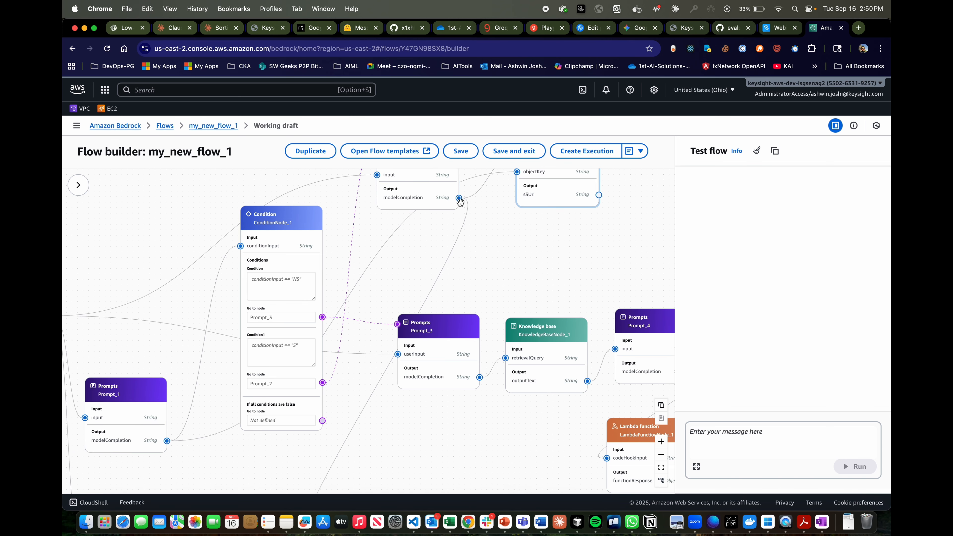
scroll(426, 300, down, 1)
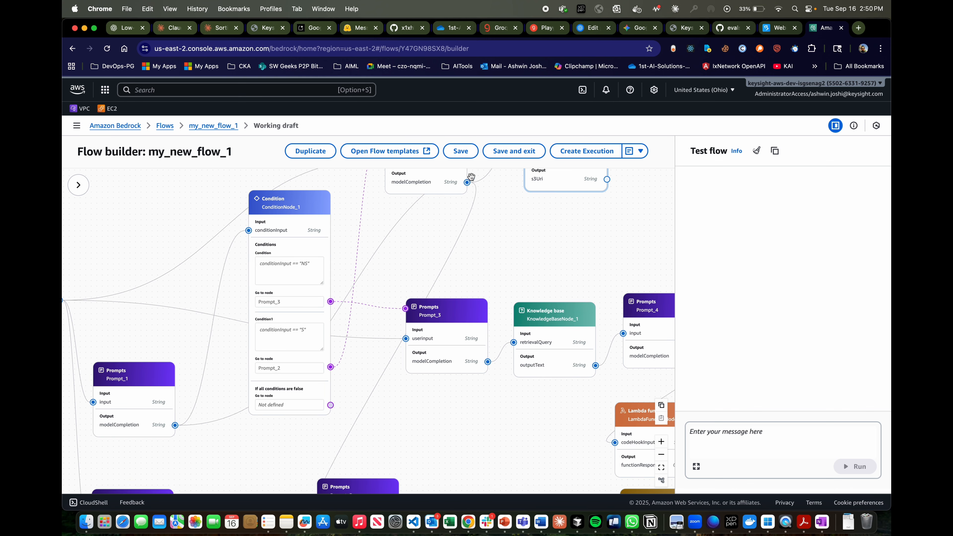
scroll(363, 410, down, 7)
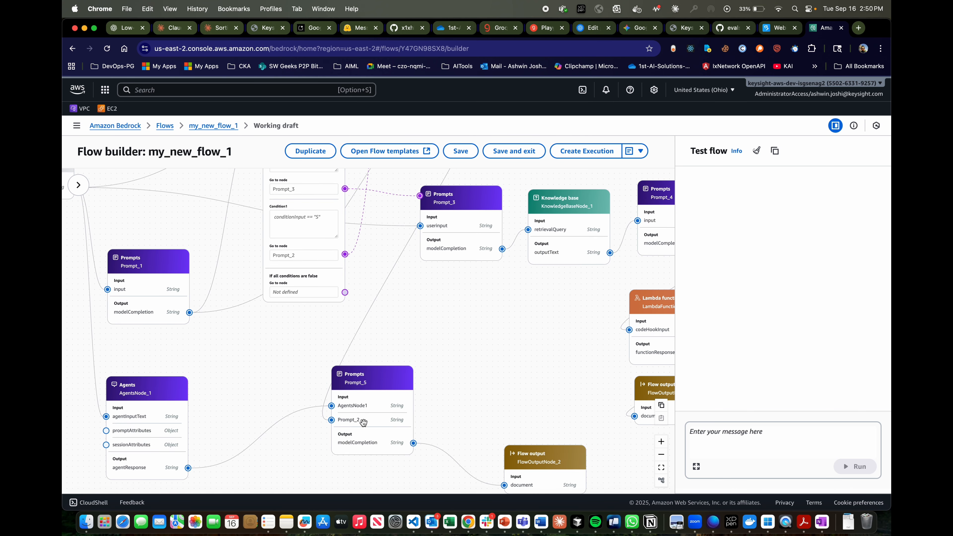
scroll(364, 422, down, 1)
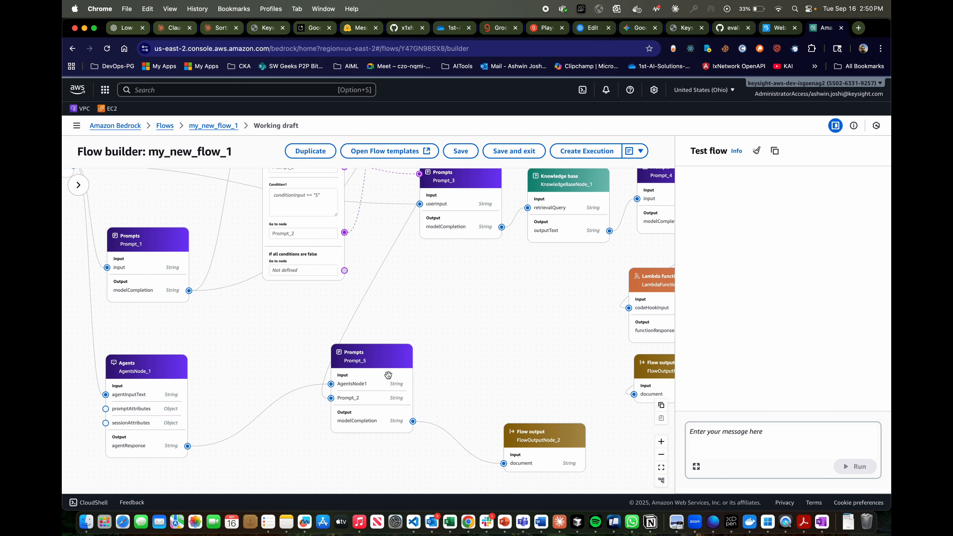
scroll(388, 375, down, 1)
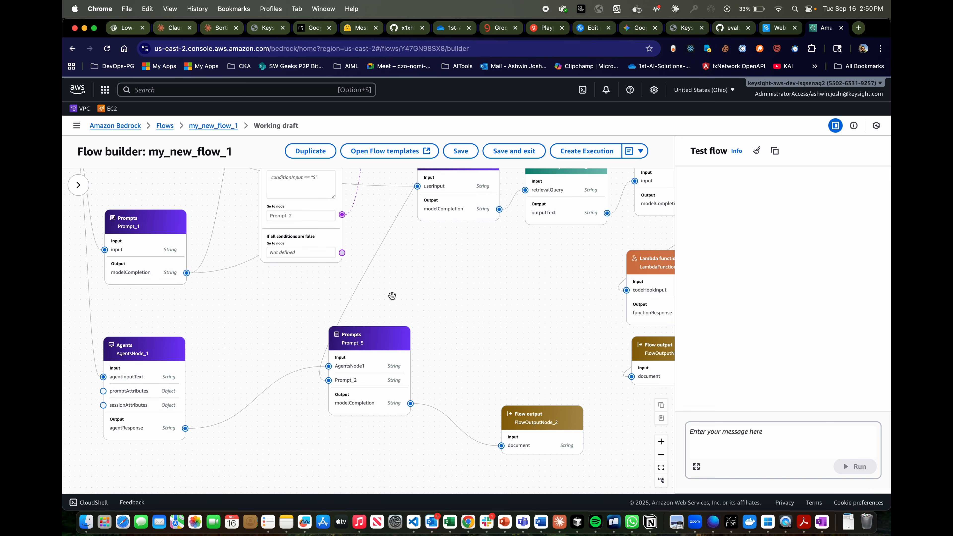
drag(402, 303, 384, 447)
drag(467, 245, 496, 146)
Trace the path from the Flow input node through AgentsNode_1 to Prompt_5, and select AgentsNode_1
drag(280, 343, 360, 330)
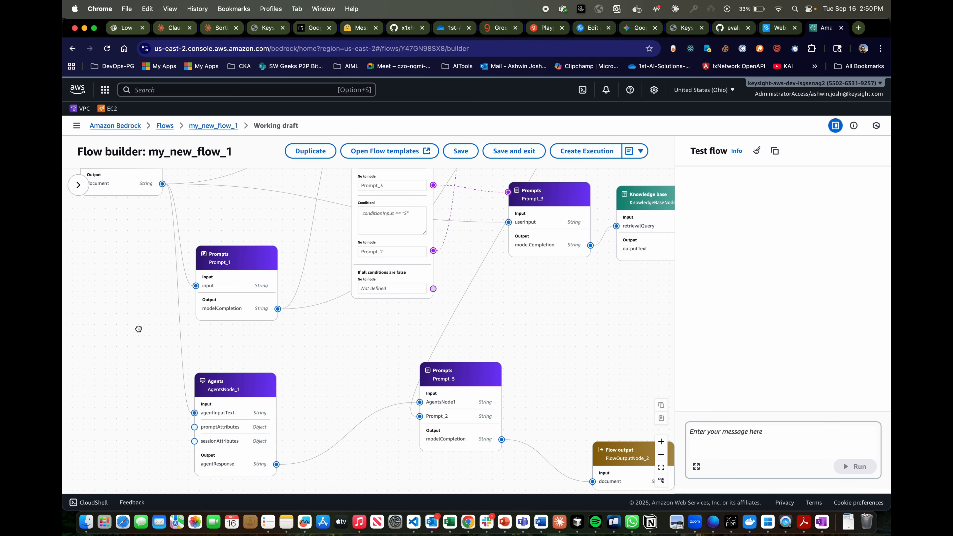
drag(136, 328, 146, 383)
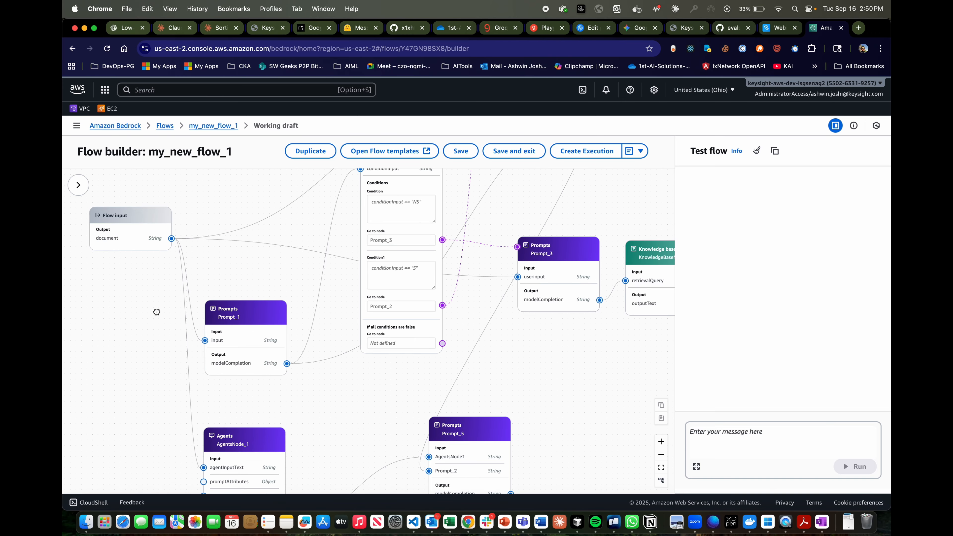
scroll(158, 298, down, 4)
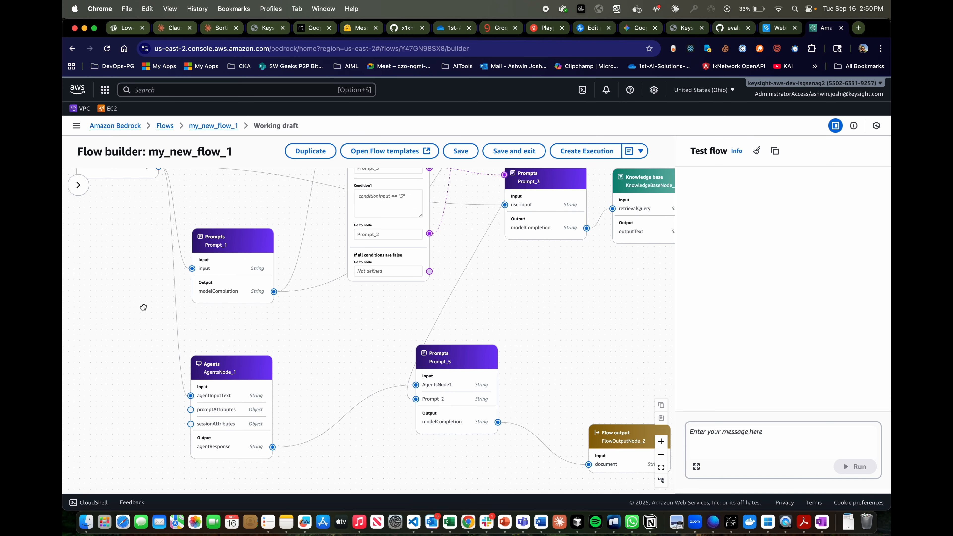
drag(147, 307, 147, 279)
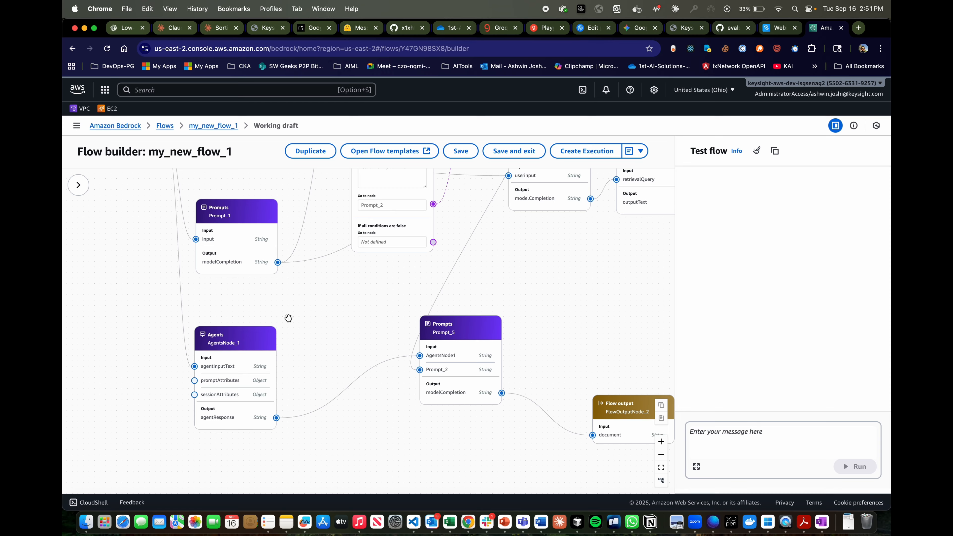
drag(288, 318, 339, 366)
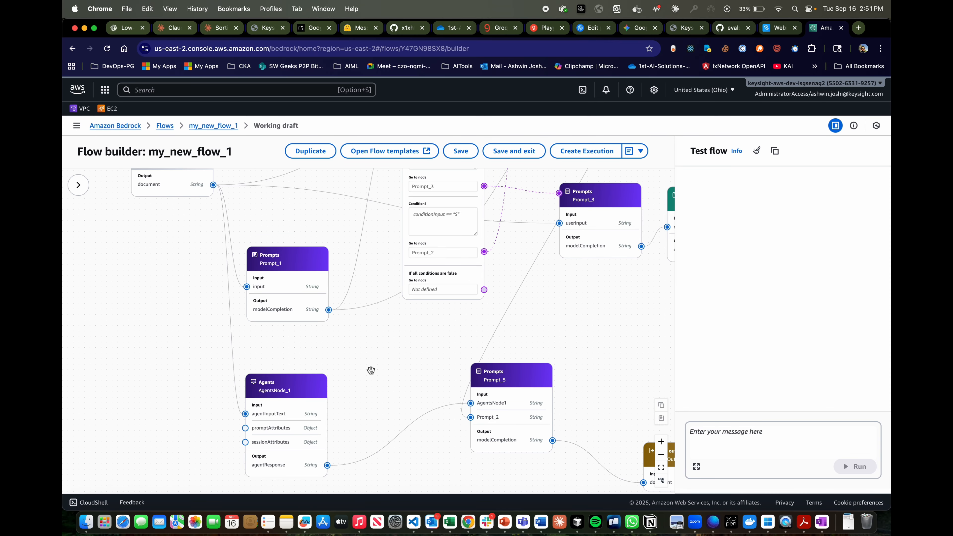
drag(414, 367, 409, 340)
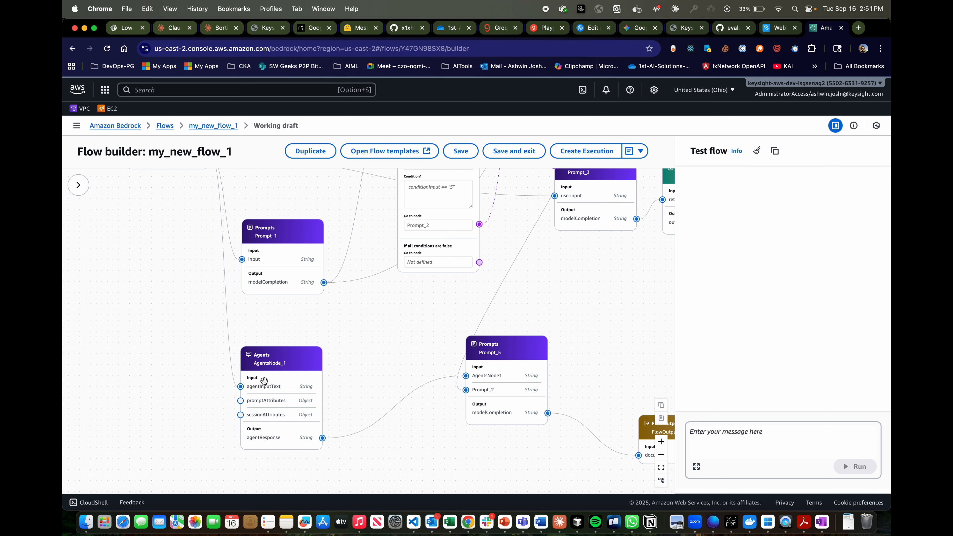
drag(347, 364, 323, 341)
click(266, 341)
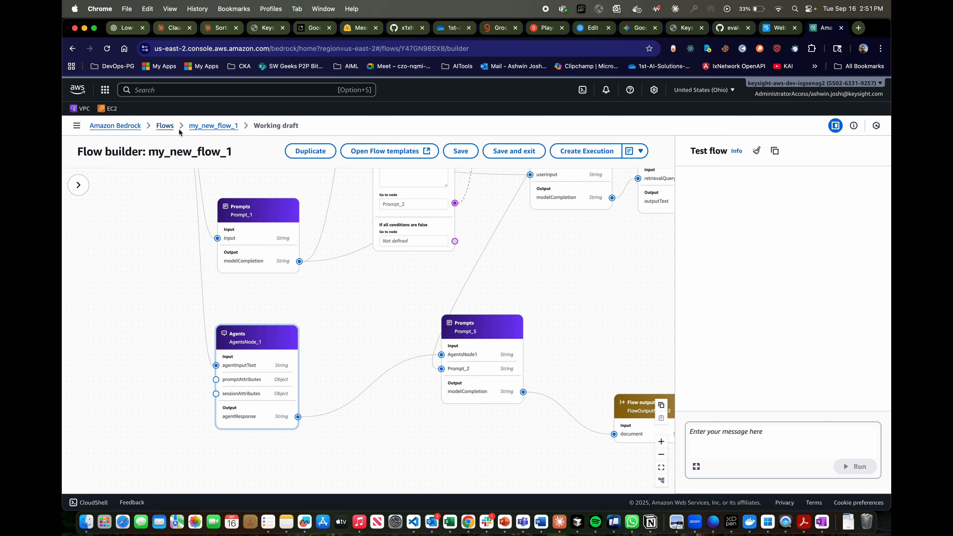
Open the Amazon Bedrock console in a new browser tab and go to its list of agents
right_click(124, 126)
click(142, 131)
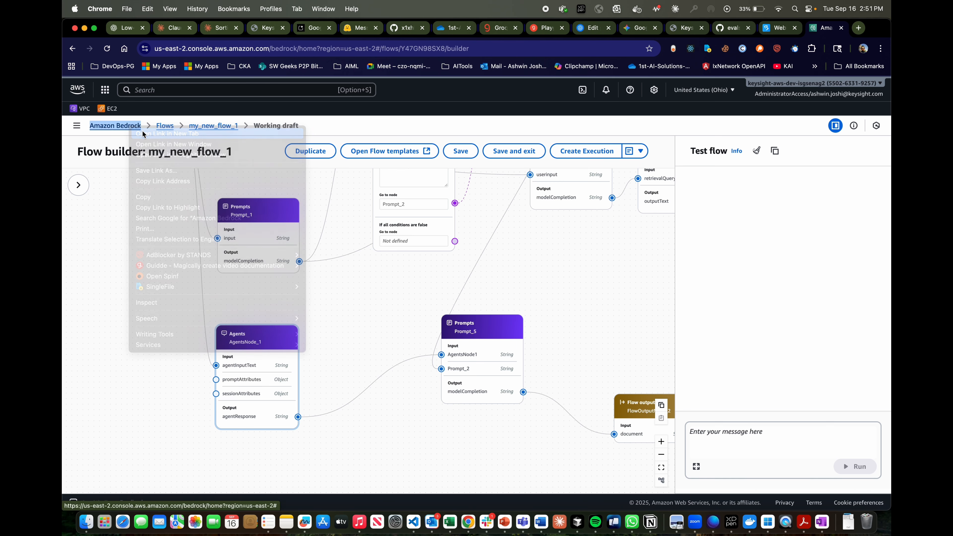
click(827, 27)
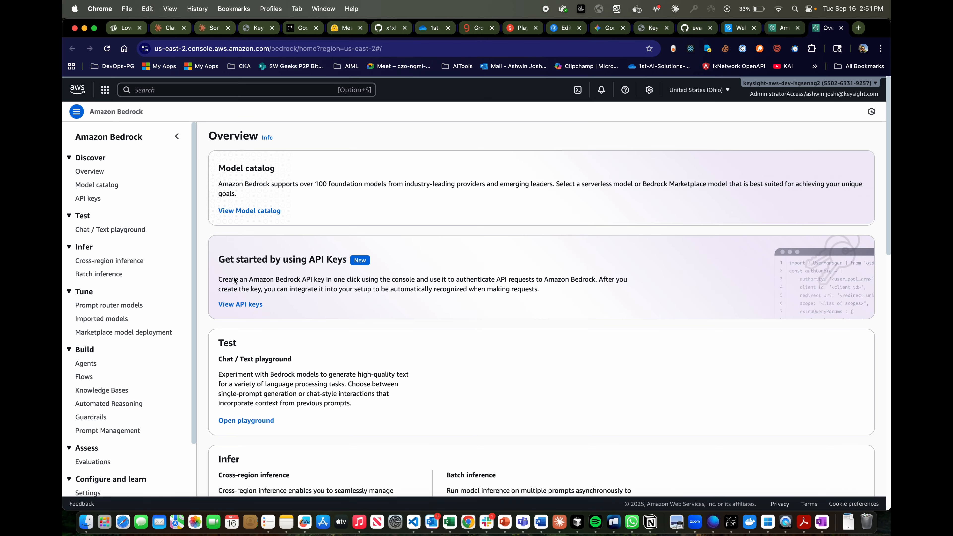
click(88, 363)
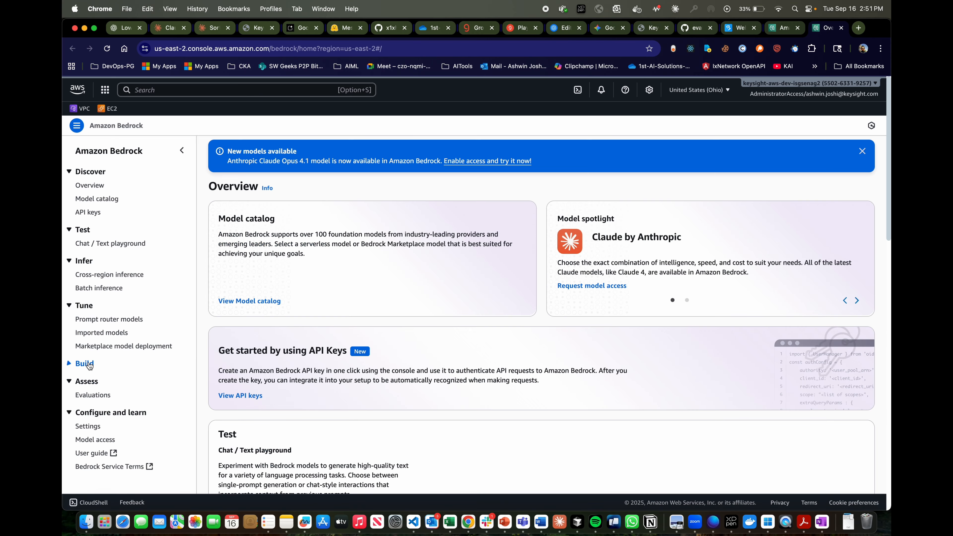
click(89, 364)
click(86, 377)
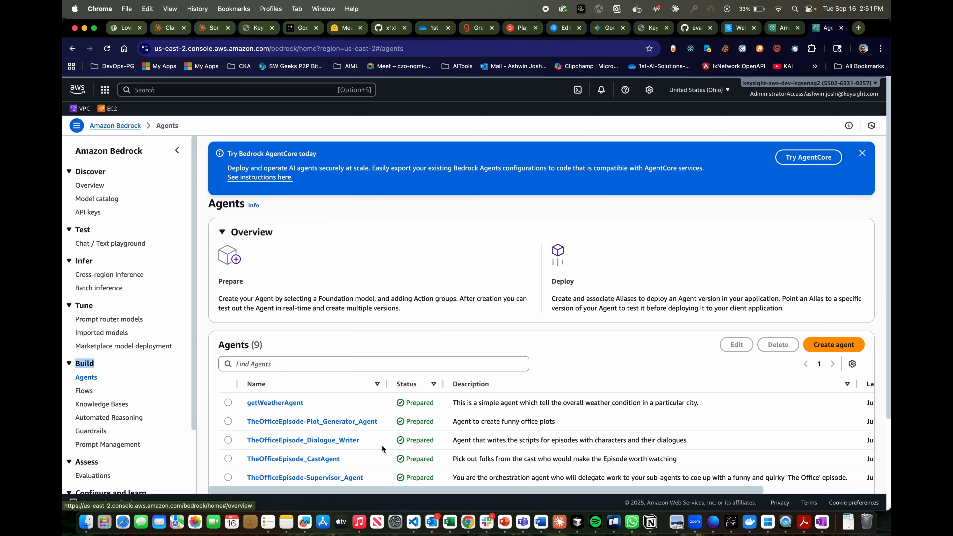
Open the suicideActionQuickResponse agent and look through its overview, tags, versions and aliases
scroll(382, 445, down, 3)
click(297, 440)
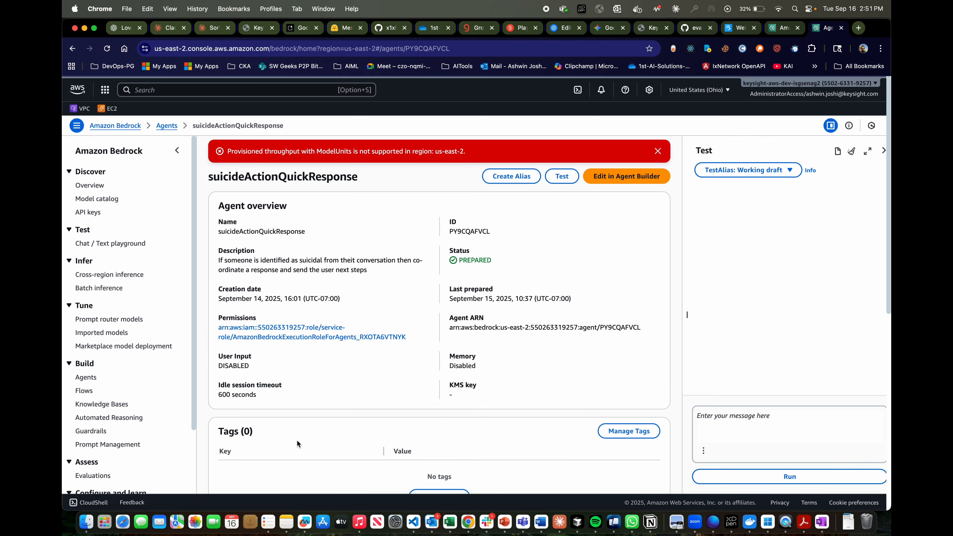
scroll(296, 440, down, 6)
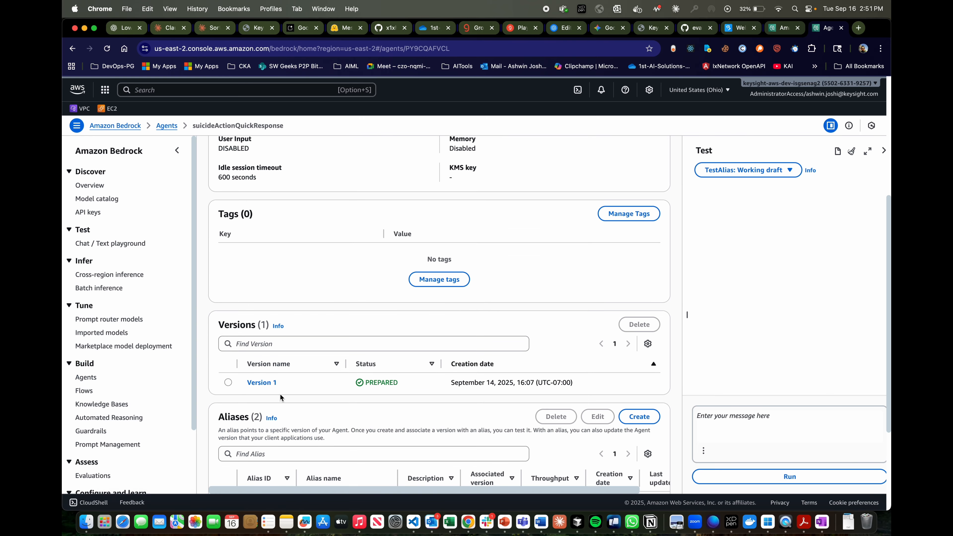
scroll(280, 393, up, 6)
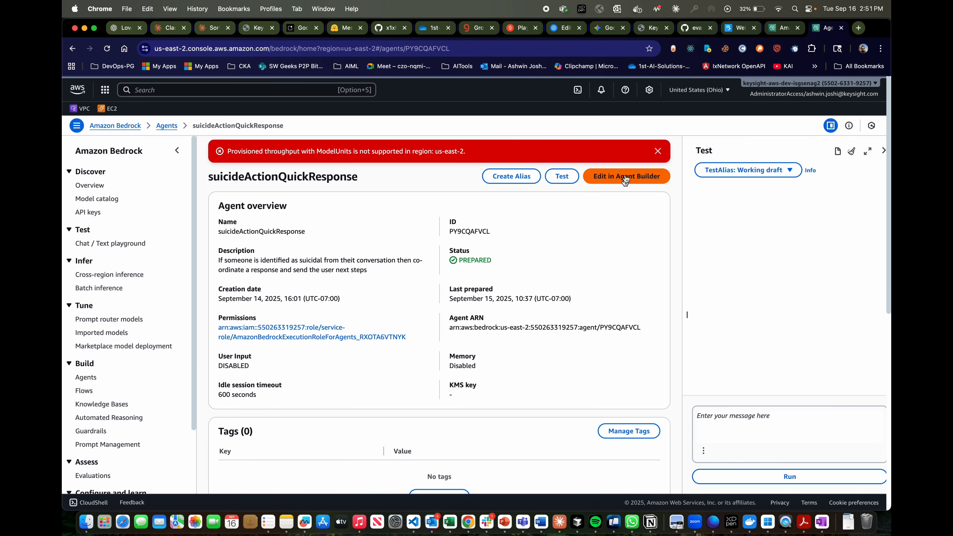
Open the agent in Agent Builder, enlarge the instructions field, and review its description, model and full instructions
click(625, 179)
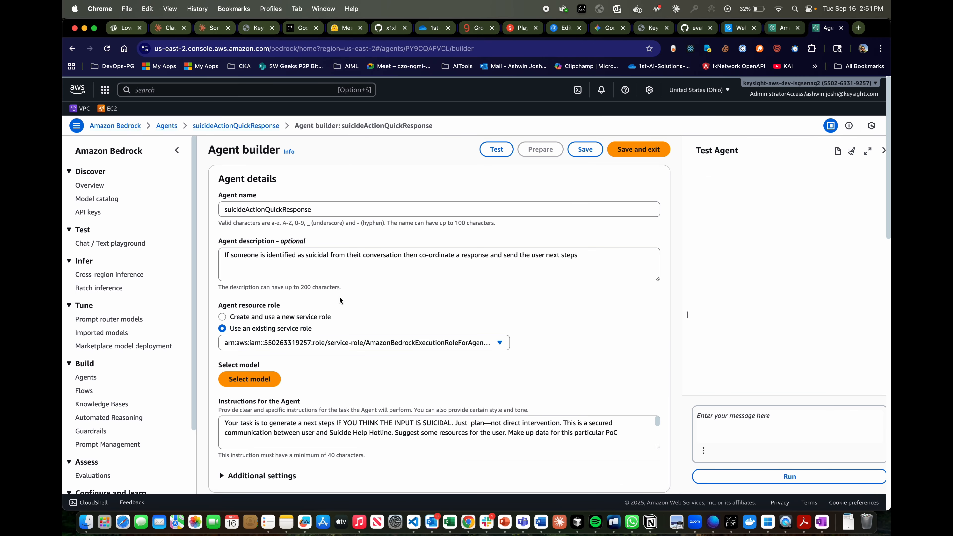
scroll(340, 300, down, 3)
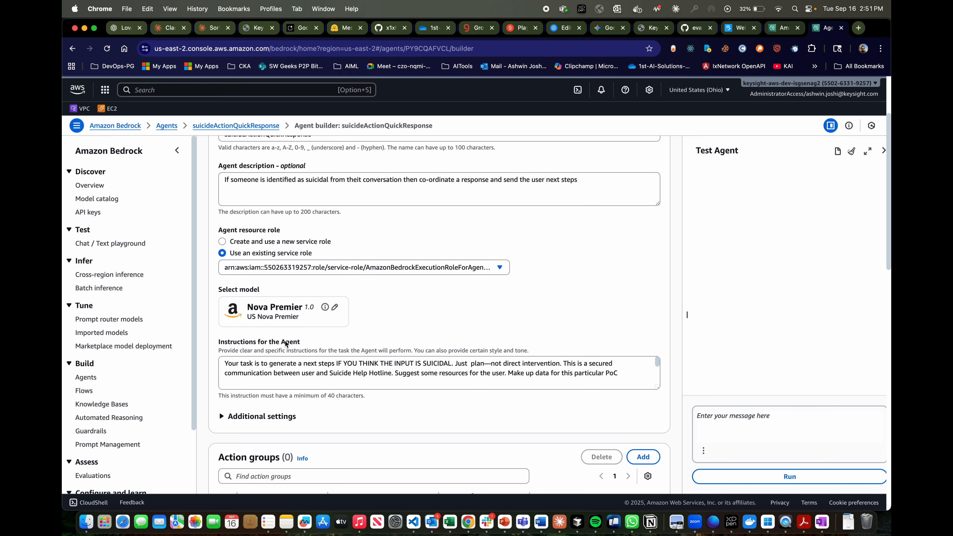
scroll(286, 358, down, 3)
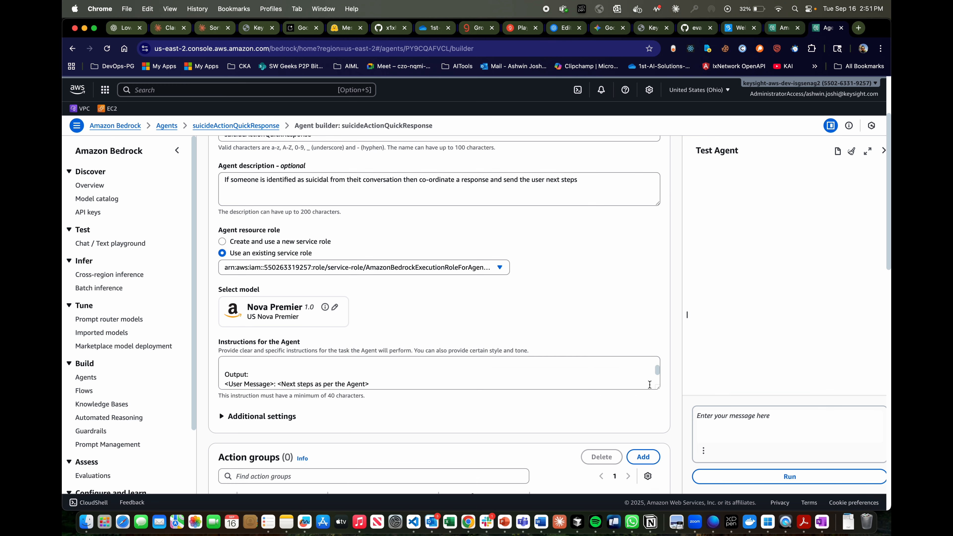
drag(660, 389, 661, 474)
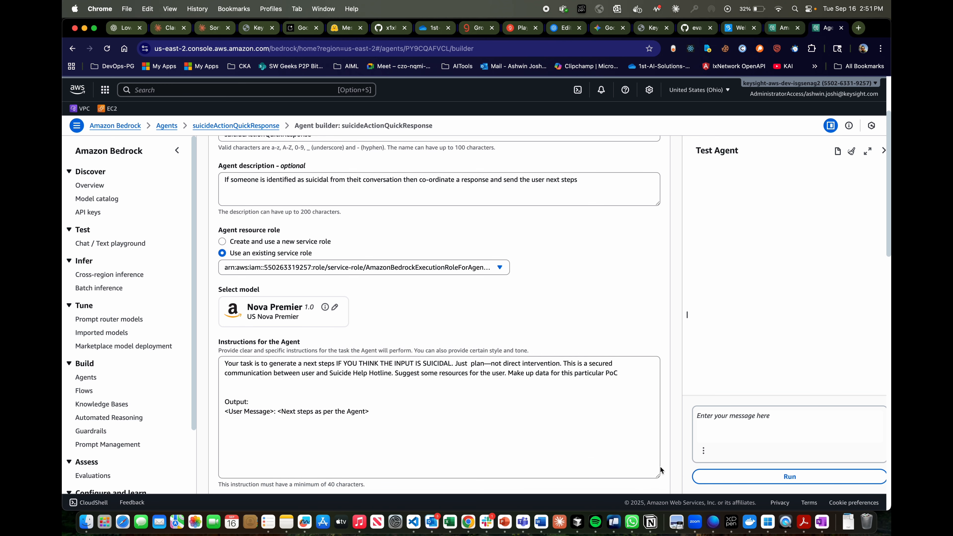
scroll(451, 413, up, 1)
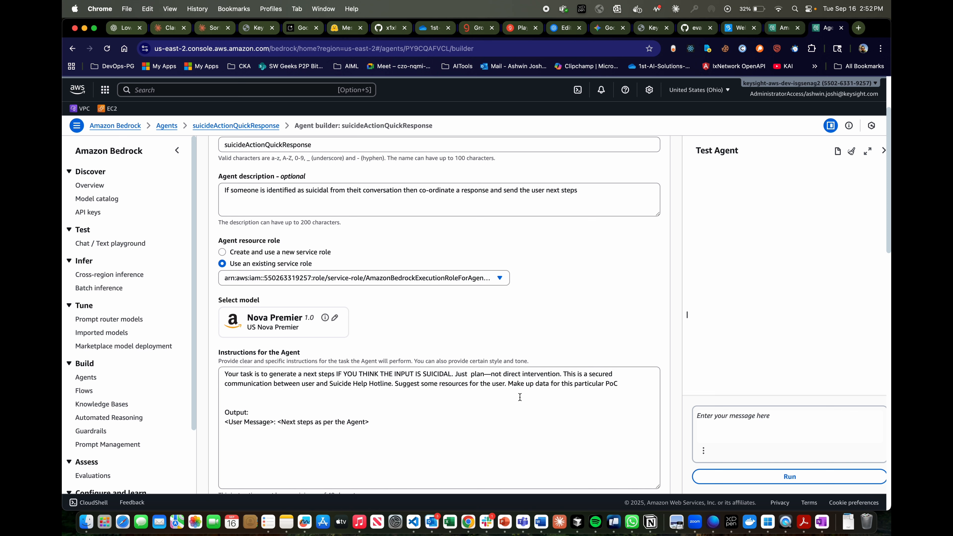
scroll(595, 405, down, 1)
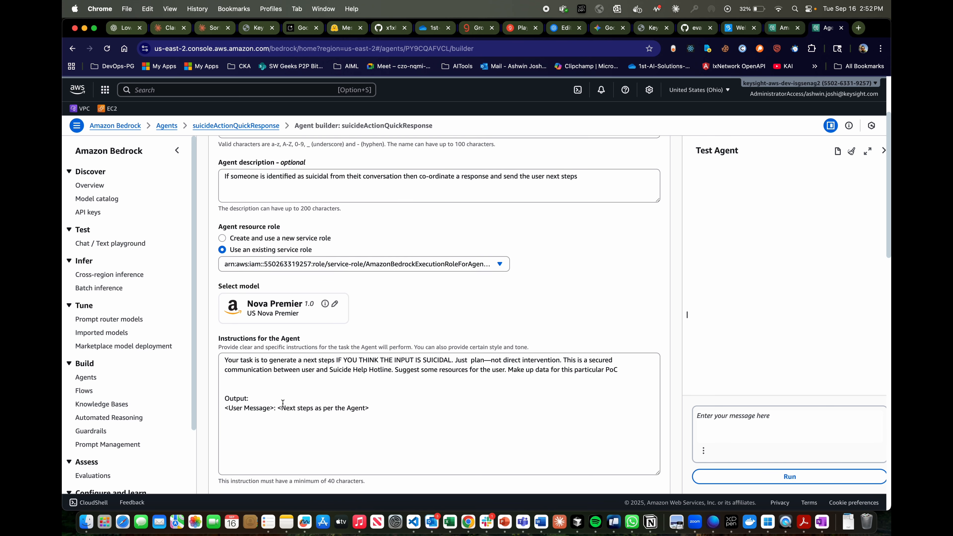
scroll(414, 413, up, 2)
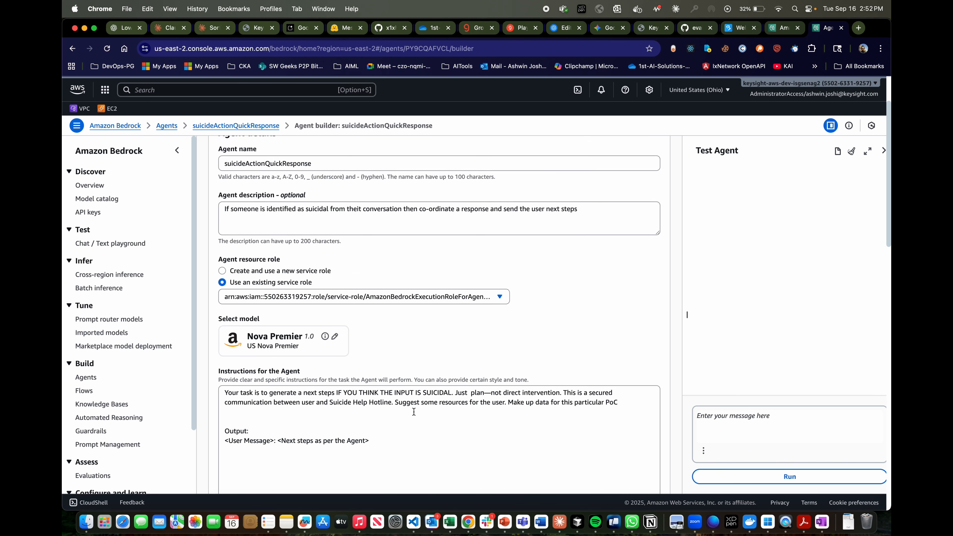
scroll(414, 413, up, 1)
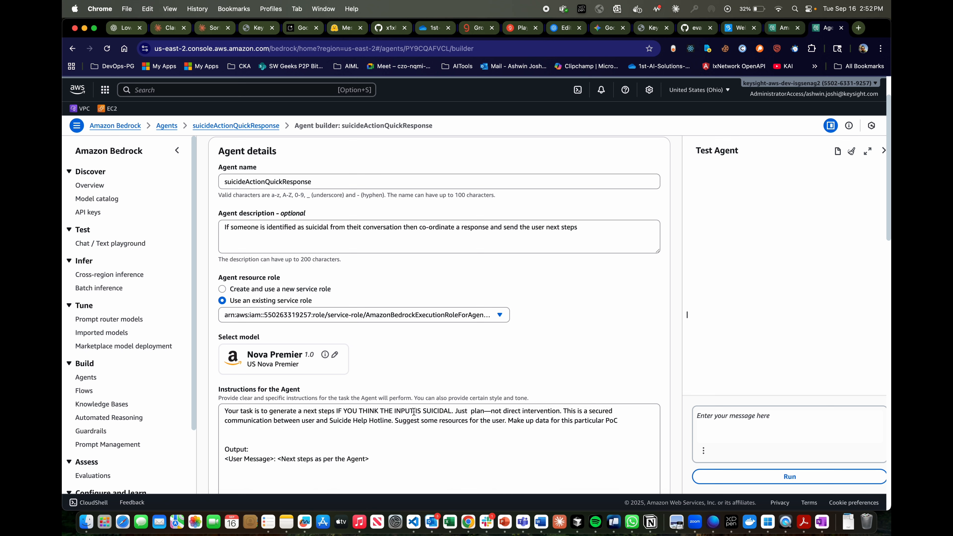
Return to the my_new_flow_1 builder and trace how Prompt_2 and AgentsNode_1 feed into Prompt_5
click(778, 29)
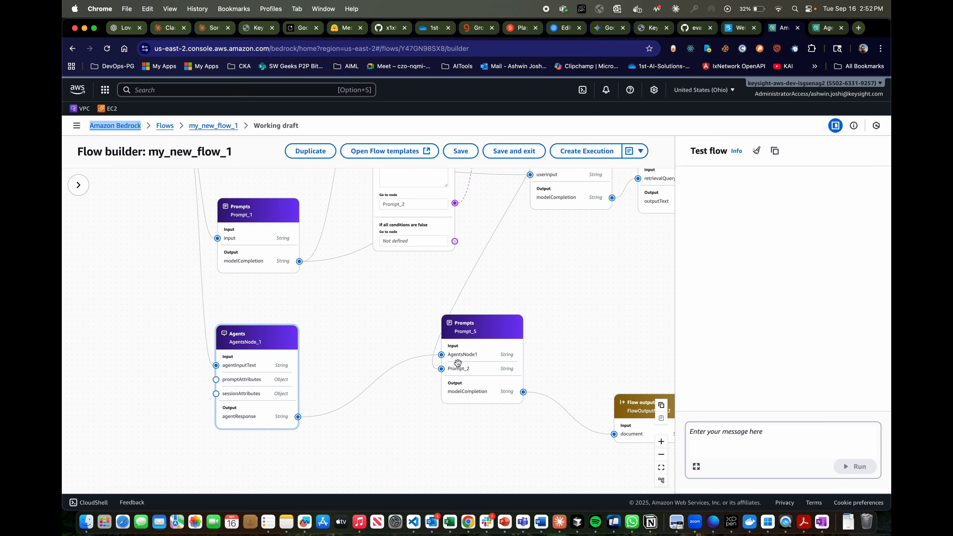
drag(543, 255, 389, 484)
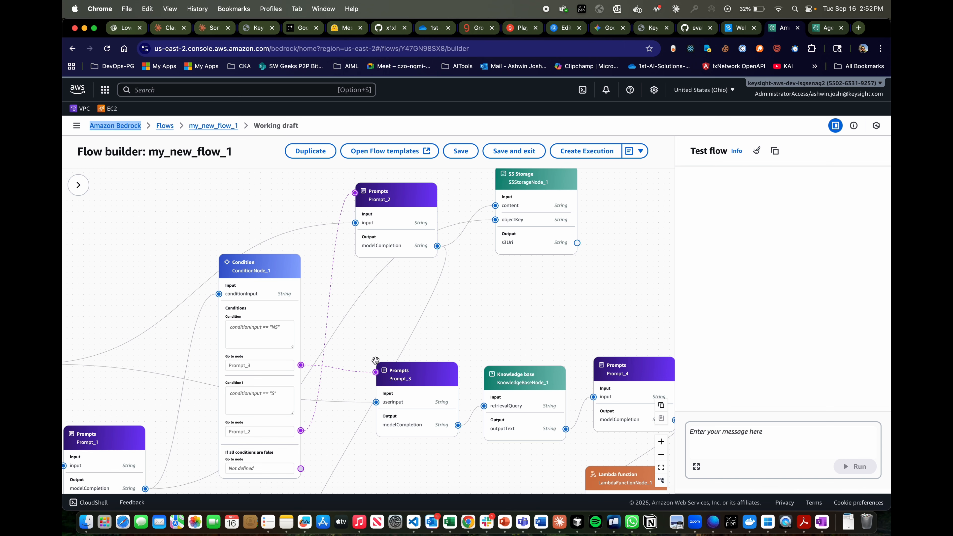
drag(359, 464, 411, 236)
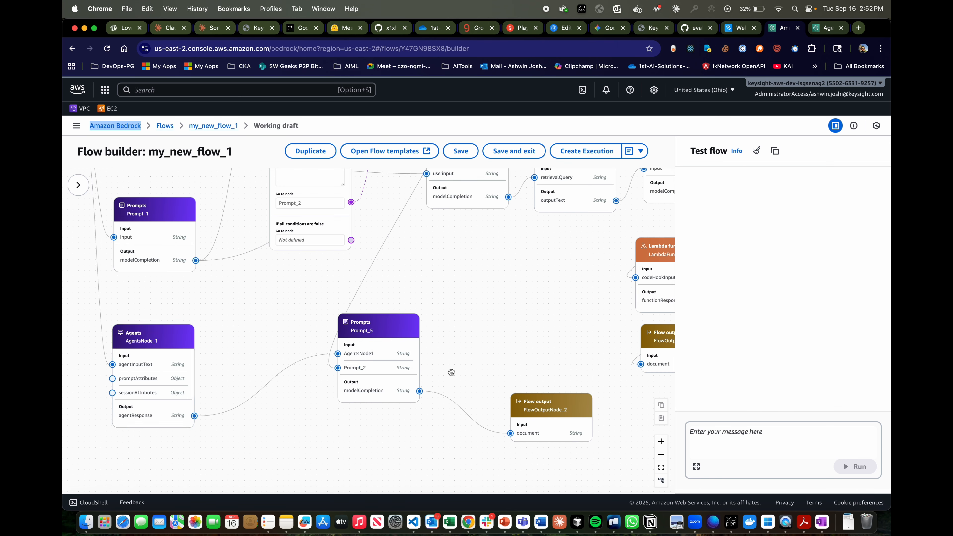
Open the configuration of Prompt_5 and read through its model and full message with the inputs and output format
click(393, 335)
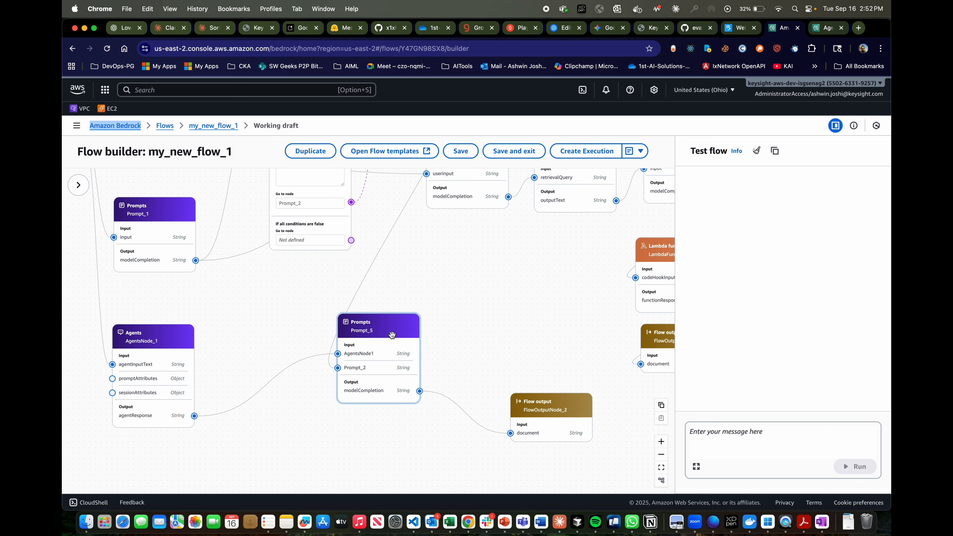
click(78, 185)
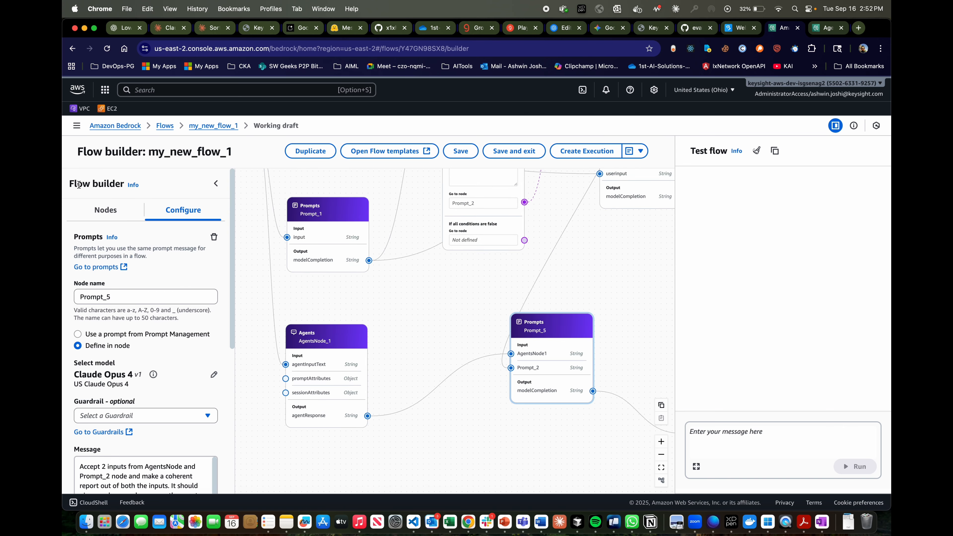
scroll(169, 374, down, 3)
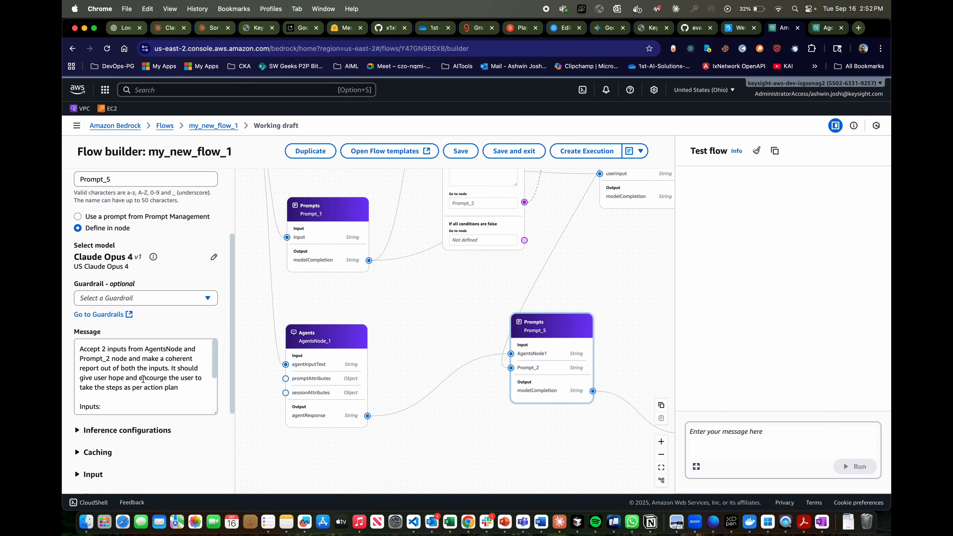
scroll(143, 379, up, 1)
scroll(143, 379, down, 1)
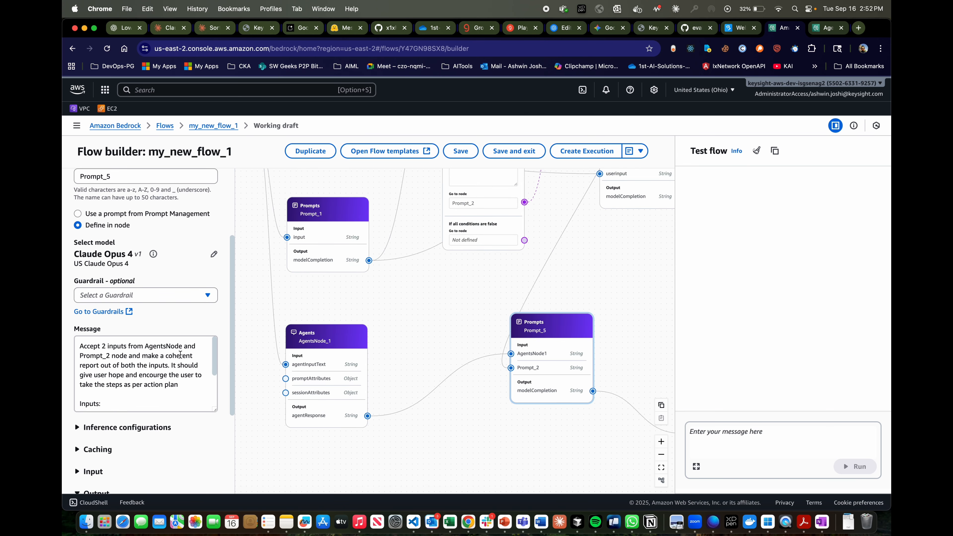
scroll(170, 376, down, 2)
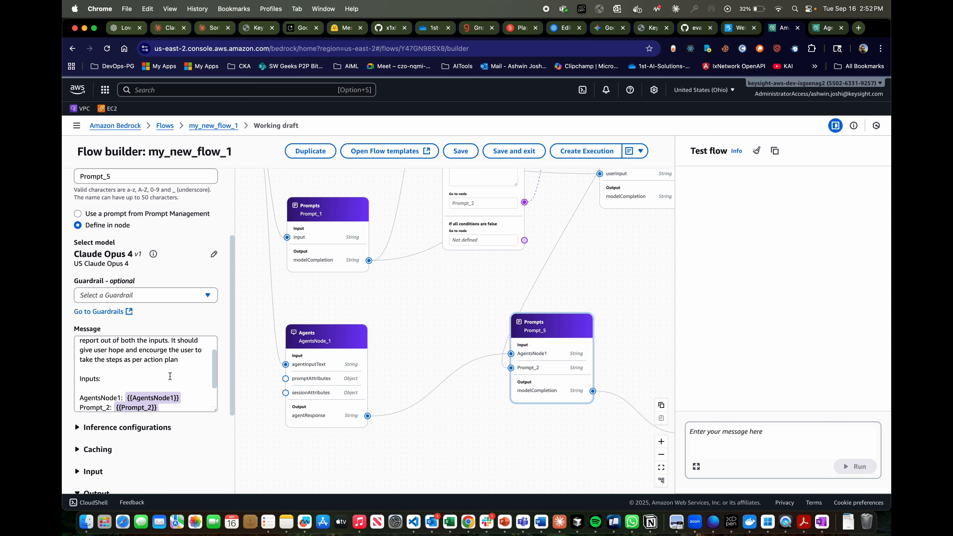
scroll(170, 376, down, 2)
scroll(170, 376, up, 1)
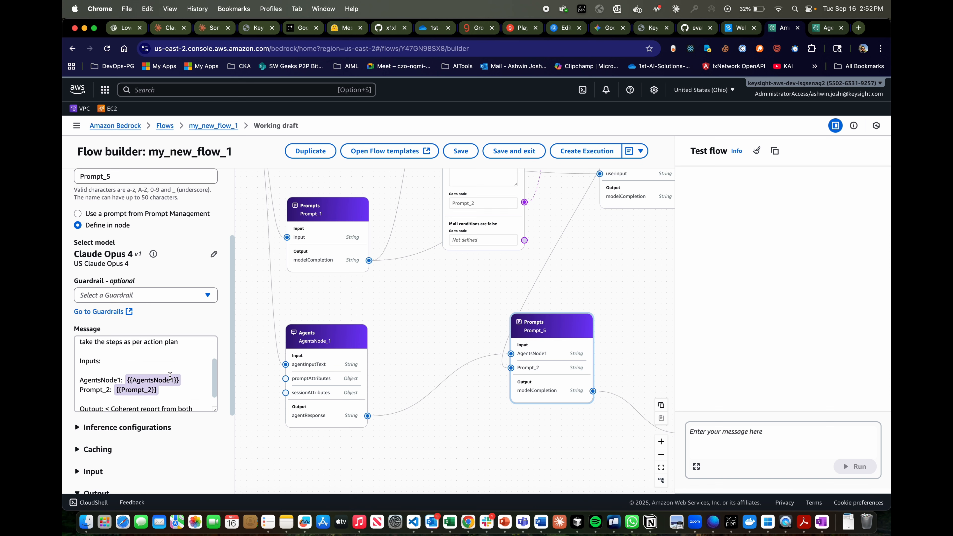
scroll(170, 376, down, 1)
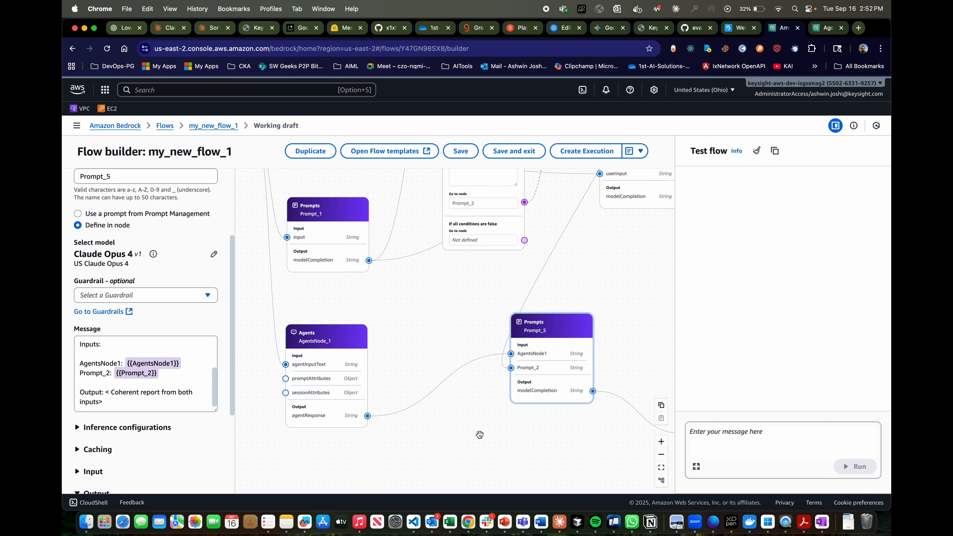
Follow Prompt_5's output to FlowOutputNode_2, and look over the knowledge base and Lambda branch ending in FlowOutputNode_1
drag(491, 435, 421, 430)
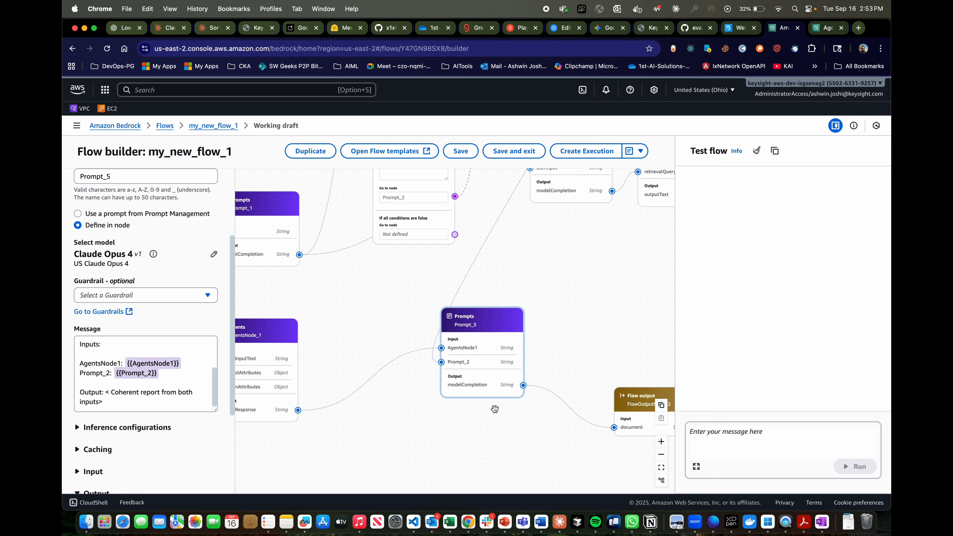
drag(474, 389, 393, 386)
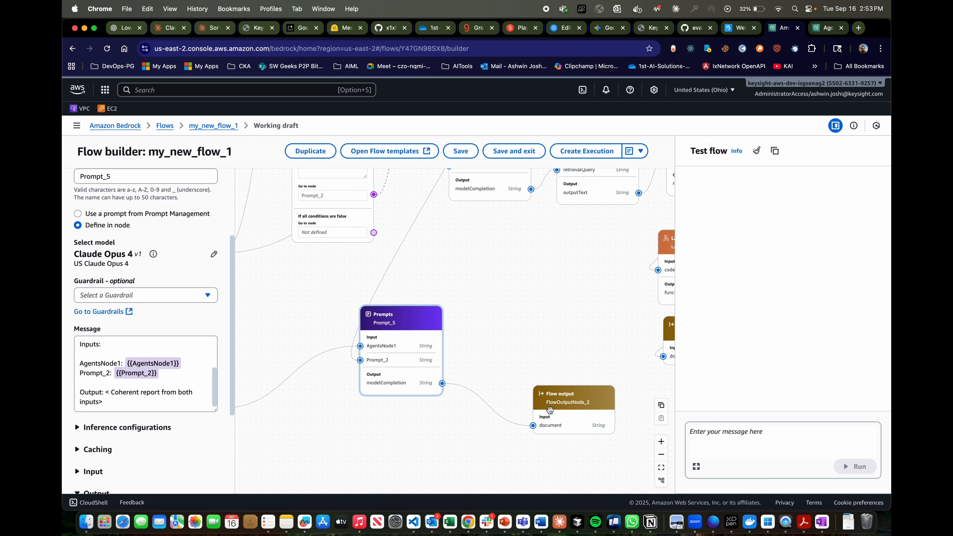
drag(628, 431, 587, 431)
scroll(587, 431, up, 5)
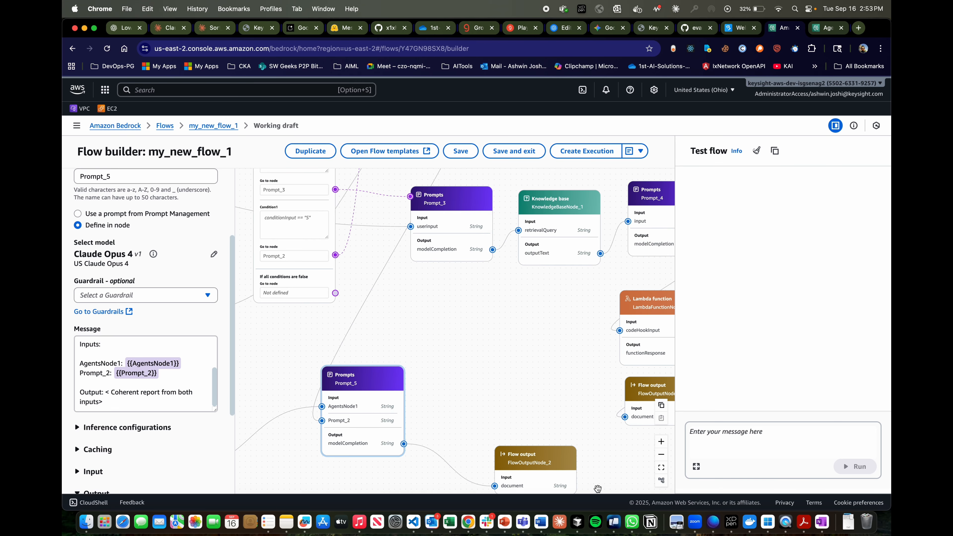
drag(589, 344, 612, 306)
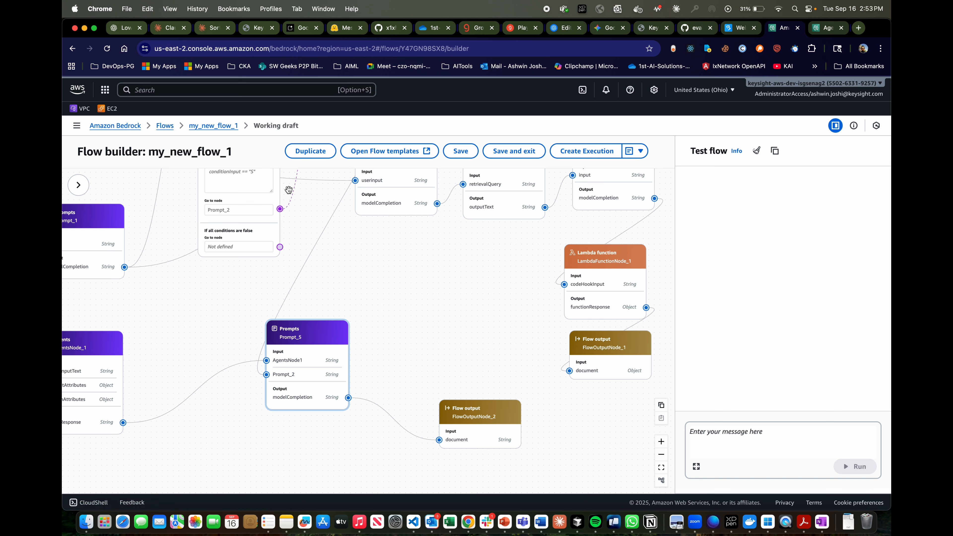
Go to the details page of my_new_flow_1 and open its Suicidal-Execution-Example execution
click(210, 127)
scroll(361, 296, down, 2)
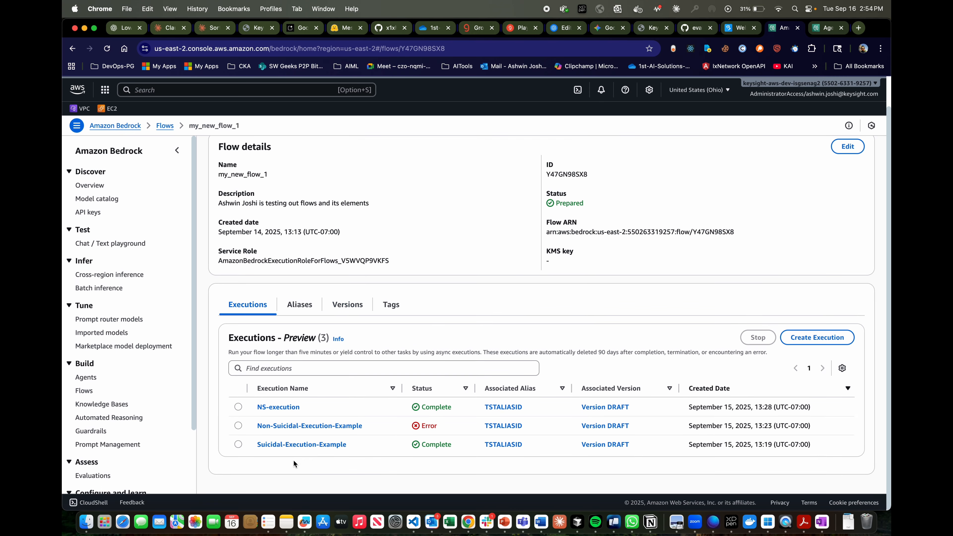
click(294, 445)
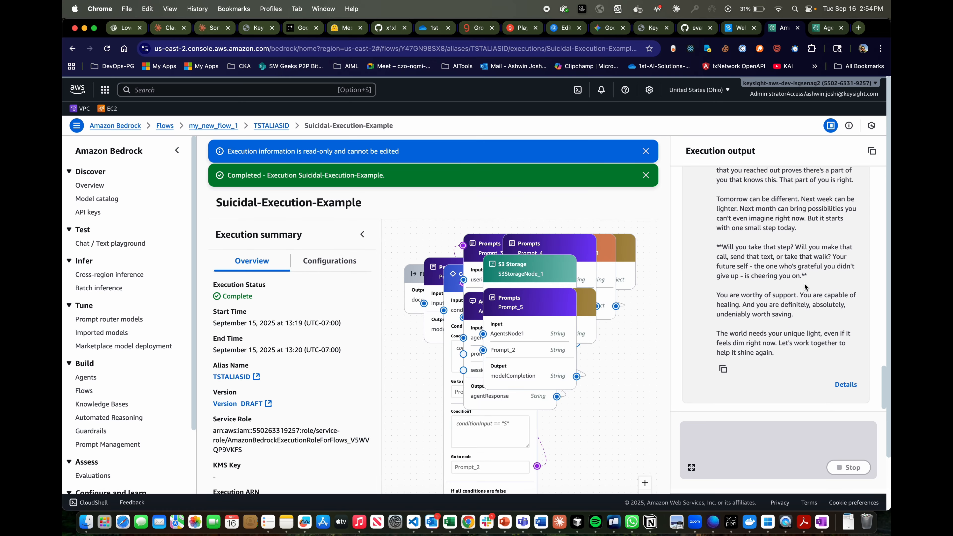
Read the execution output from the FlowInputNode message through the complete FlowOutputNode_2 response
scroll(781, 262, up, 10)
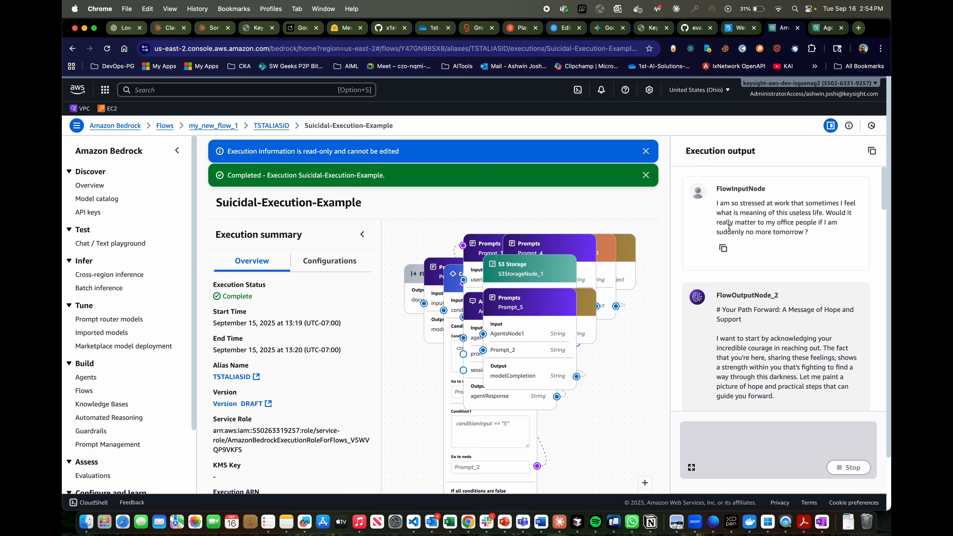
scroll(785, 229, down, 1)
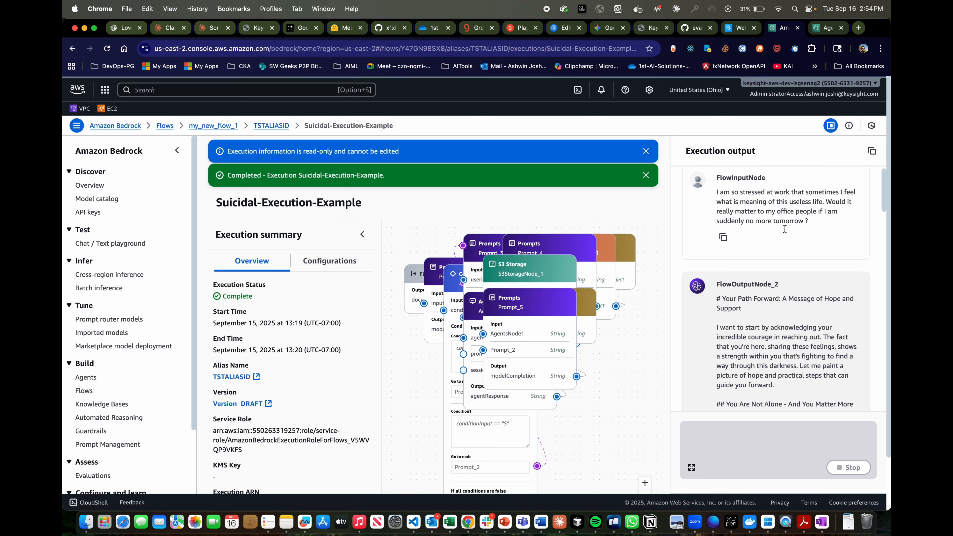
scroll(785, 229, down, 1)
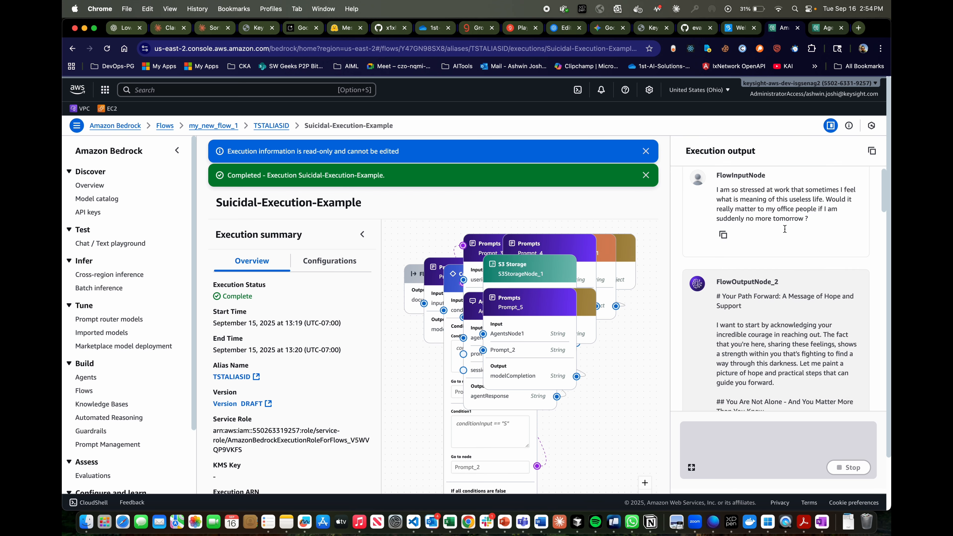
scroll(784, 229, down, 1)
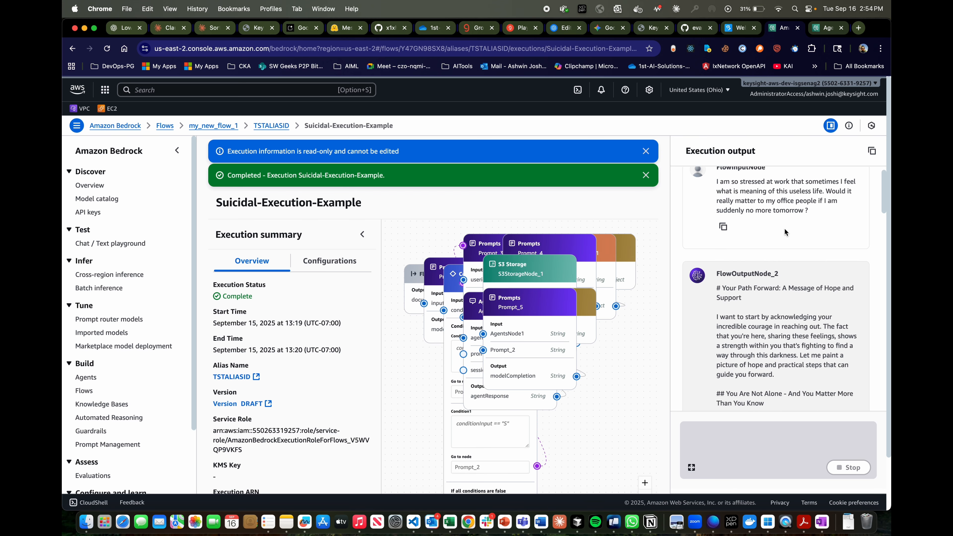
scroll(784, 227, down, 5)
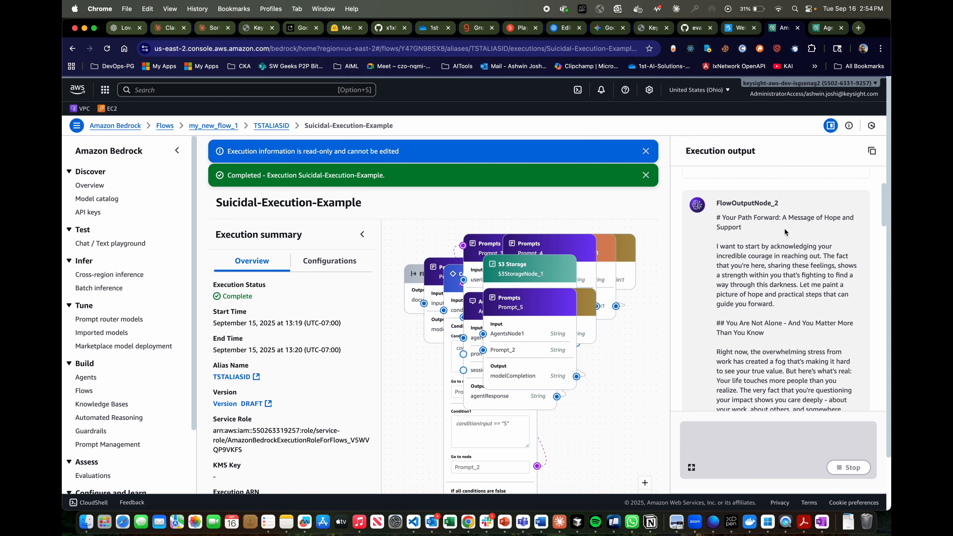
scroll(784, 228, down, 3)
scroll(745, 225, up, 4)
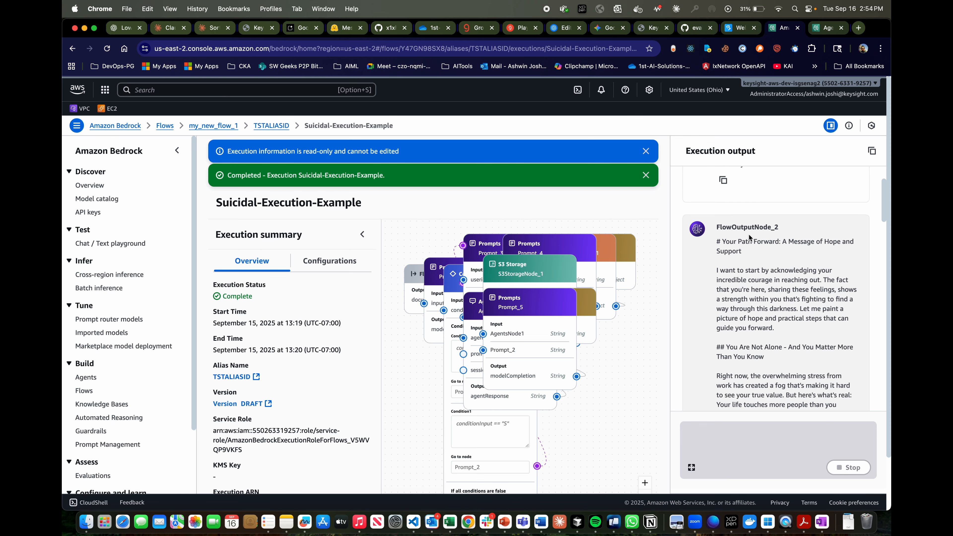
scroll(747, 244, down, 2)
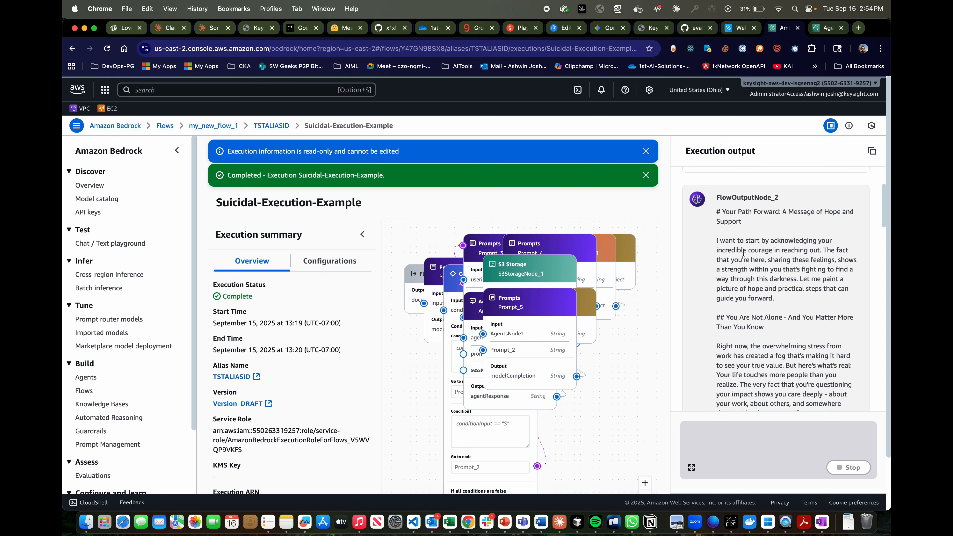
scroll(745, 263, down, 2)
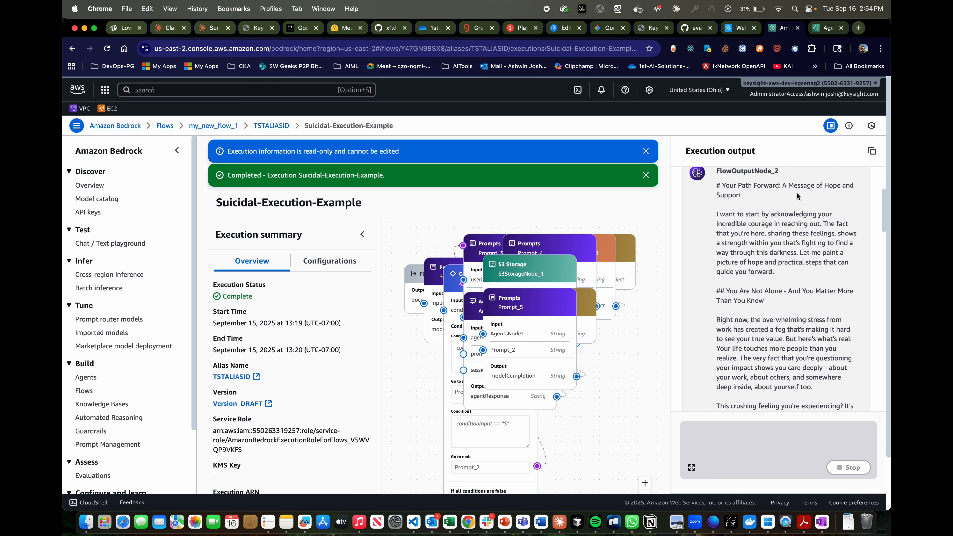
scroll(761, 204, down, 15)
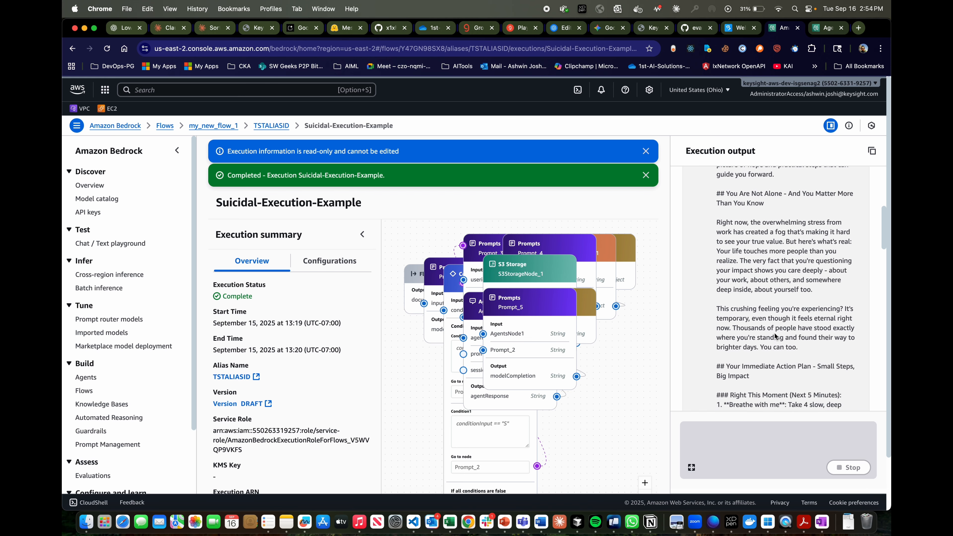
scroll(775, 332, down, 4)
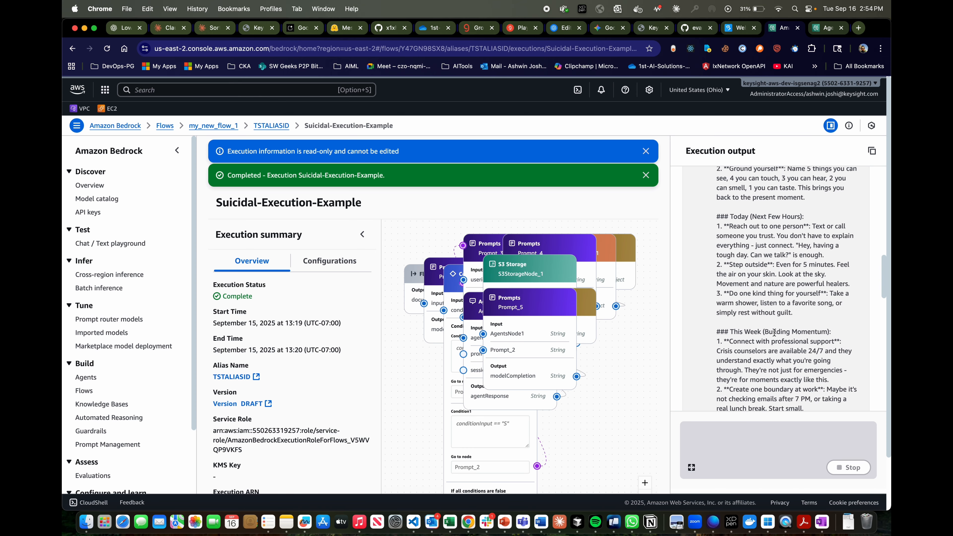
scroll(774, 332, down, 19)
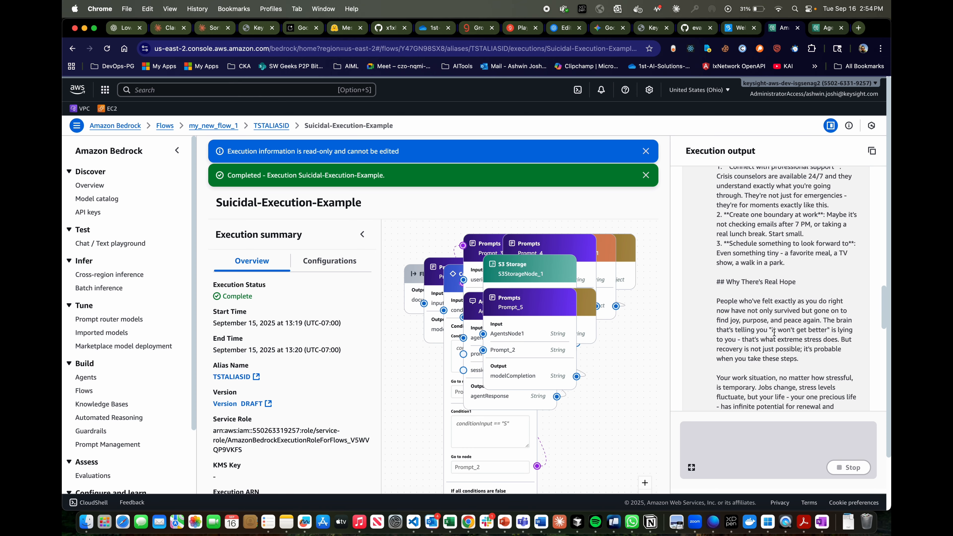
scroll(774, 333, down, 20)
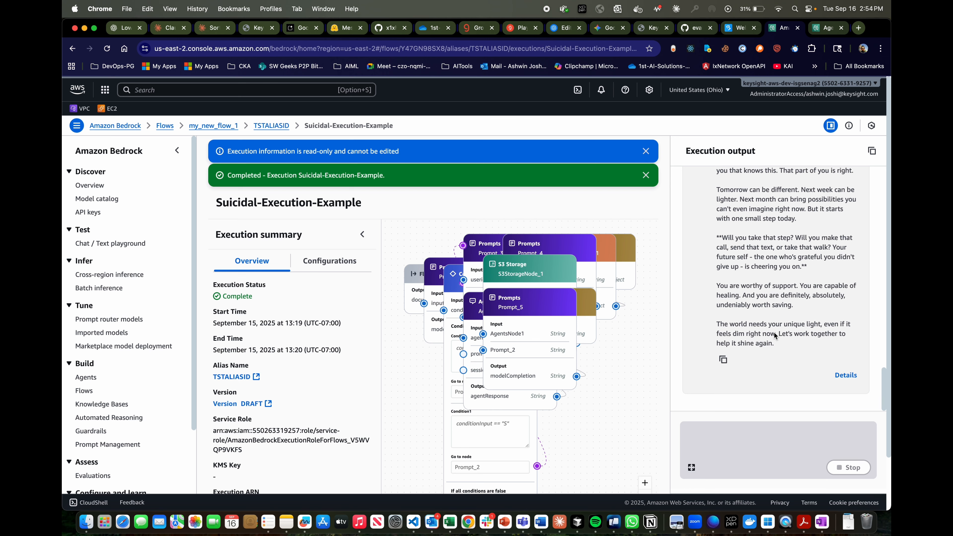
scroll(769, 253, up, 3)
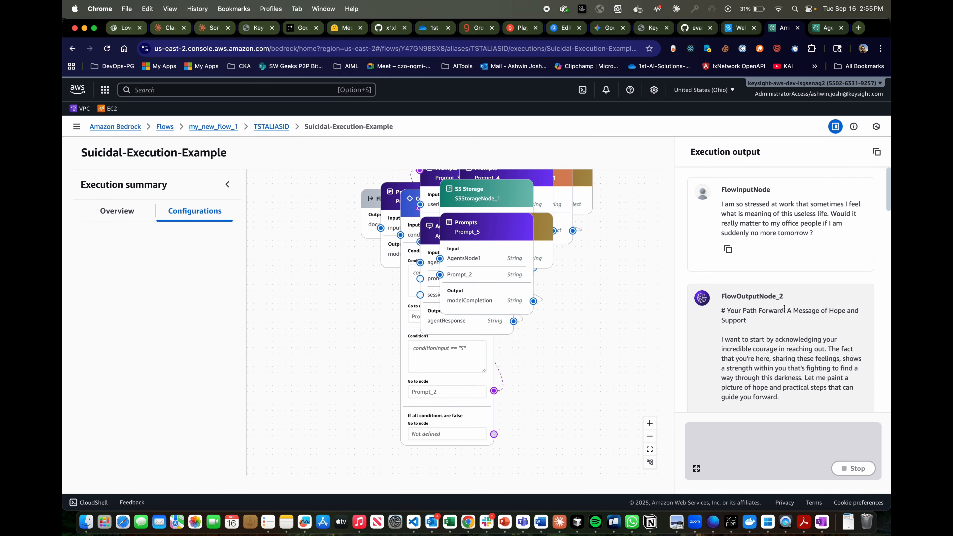
Open the trace details of the FlowOutputNode_2 response and review the list of executed nodes beside the output
scroll(797, 341, down, 15)
scroll(798, 340, down, 15)
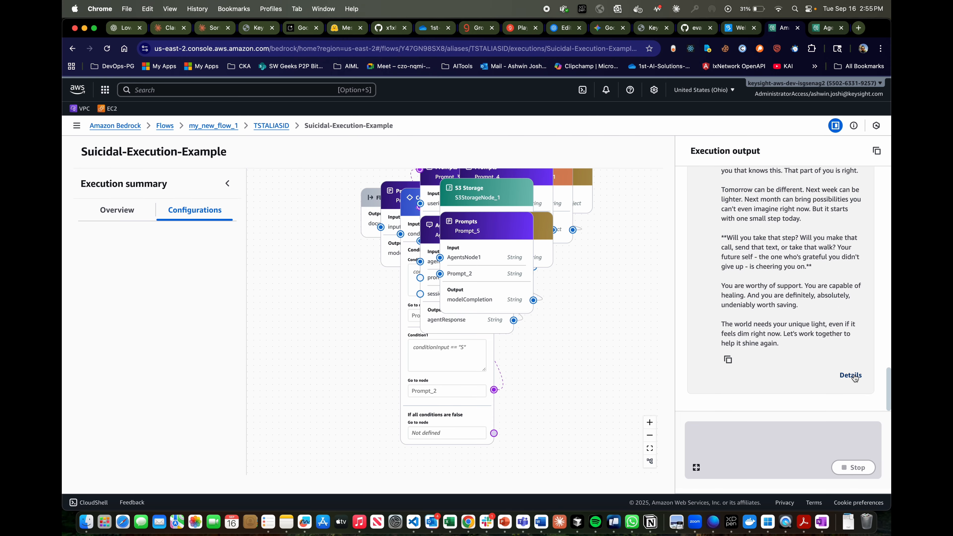
click(850, 375)
scroll(854, 376, down, 10)
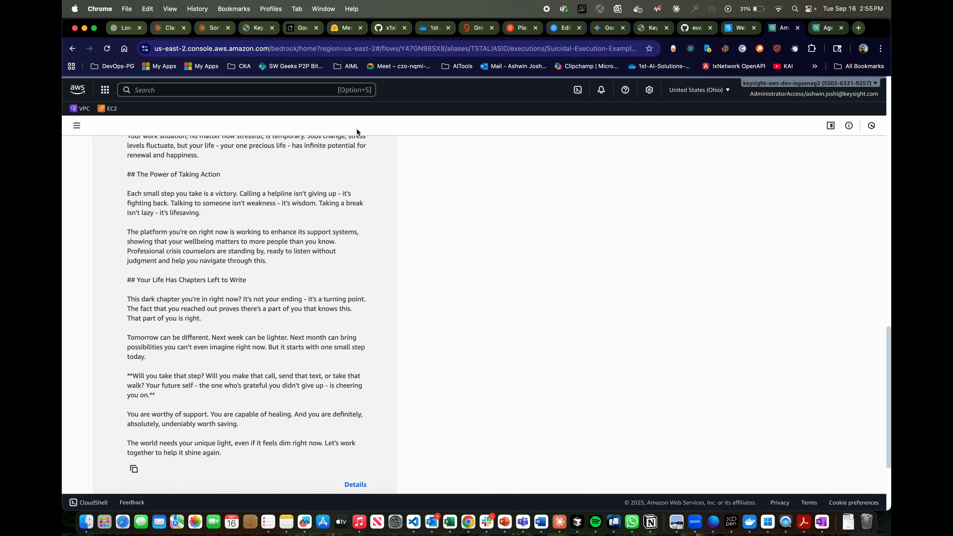
scroll(320, 279, down, 3)
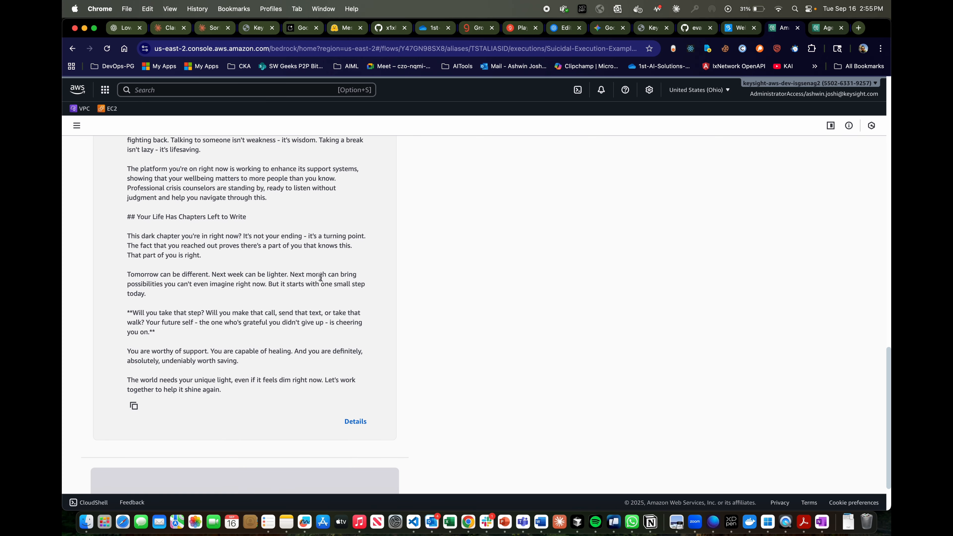
scroll(354, 300, up, 2)
scroll(354, 300, down, 2)
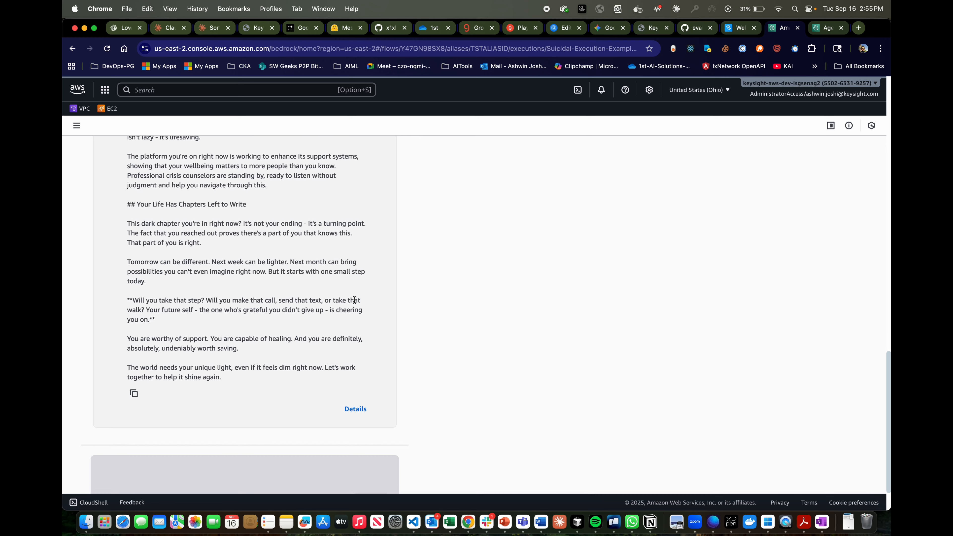
scroll(378, 321, up, 10)
scroll(378, 326, up, 15)
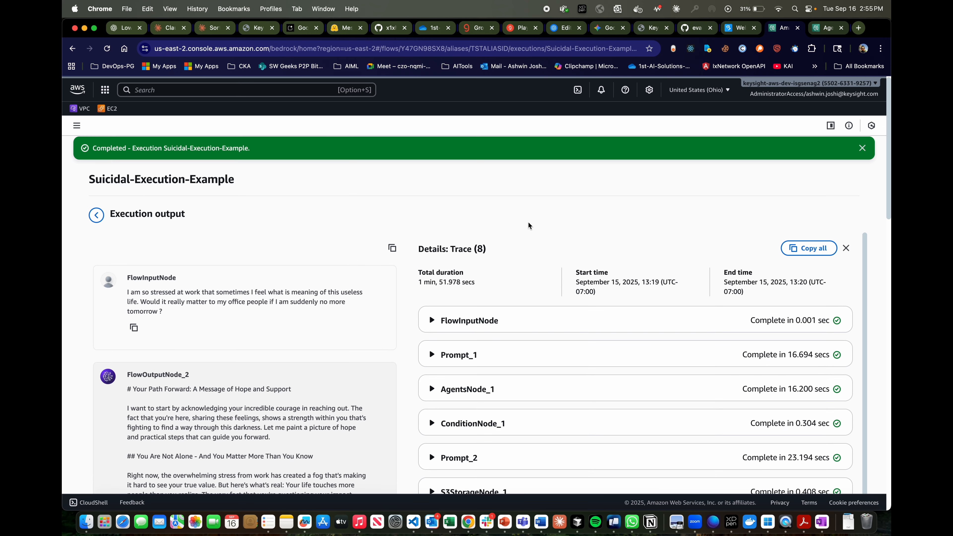
scroll(528, 226, down, 2)
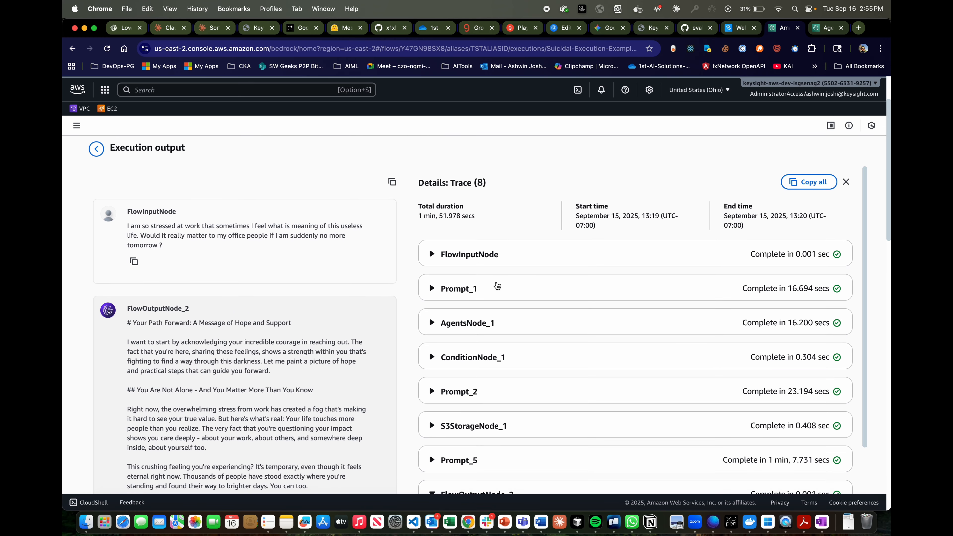
Look over the executed nodes in the trace list from FlowInputNode to FlowOutputNode_2, keeping all node entries collapsed
scroll(528, 225, down, 5)
scroll(494, 376, up, 5)
scroll(494, 376, down, 5)
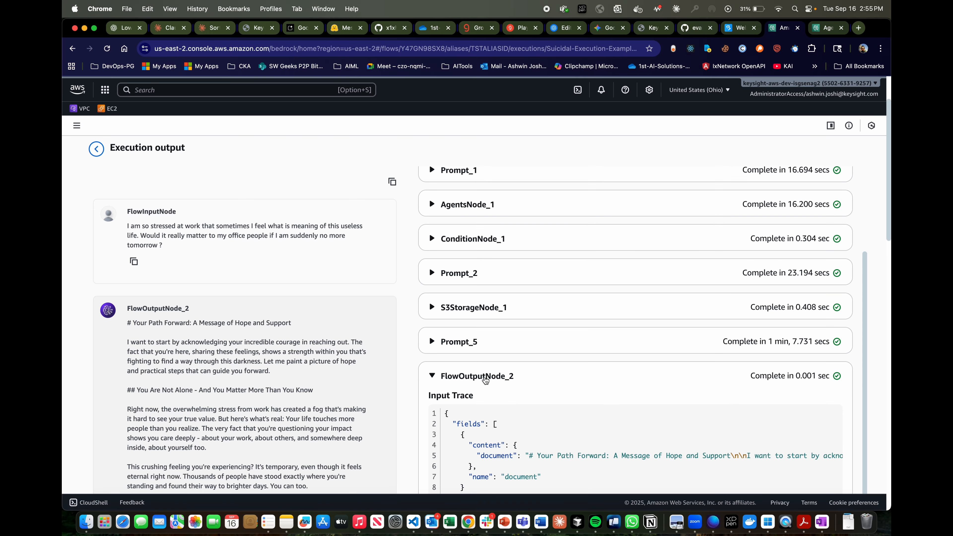
scroll(494, 376, up, 6)
scroll(494, 375, up, 1)
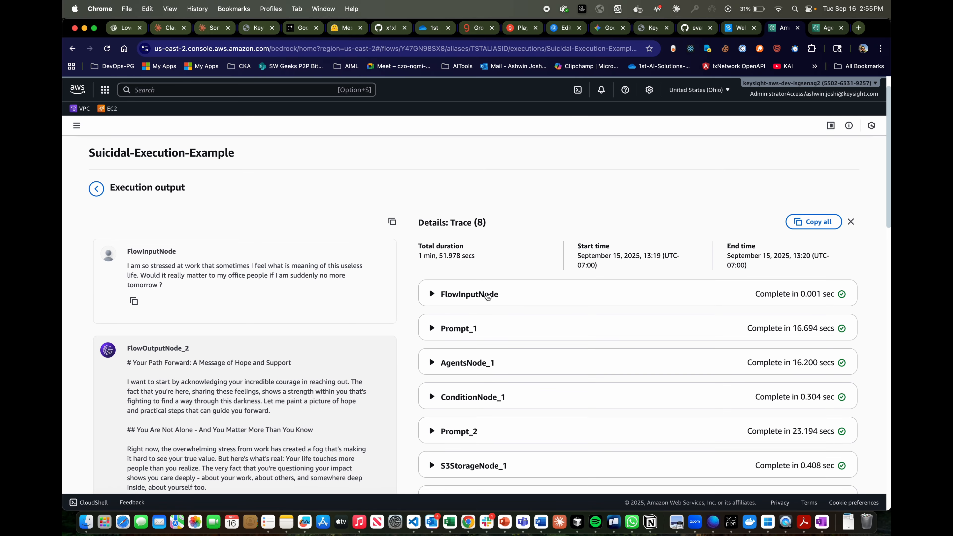
double_click(487, 294)
scroll(503, 300, down, 2)
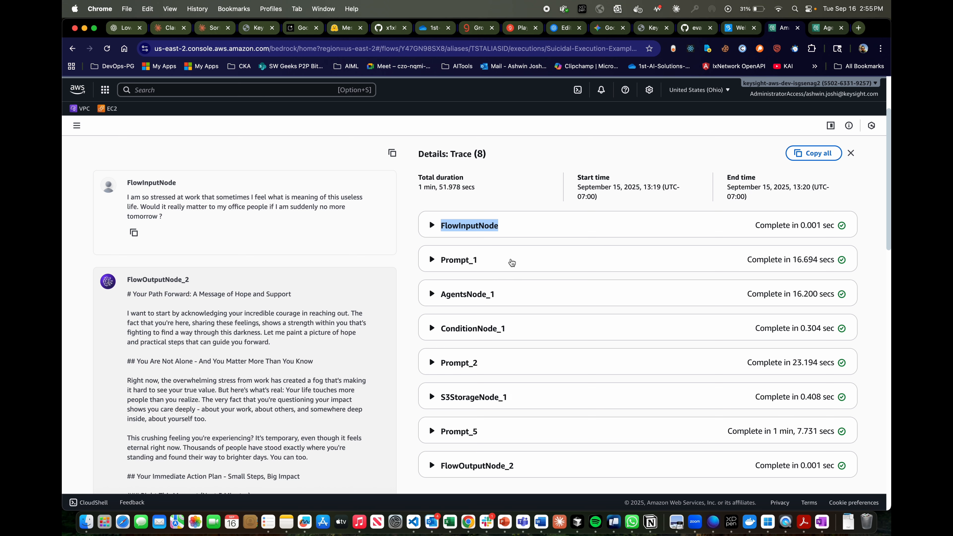
Expand the Prompt_1 trace, read its input and output, and collapse it again
click(512, 263)
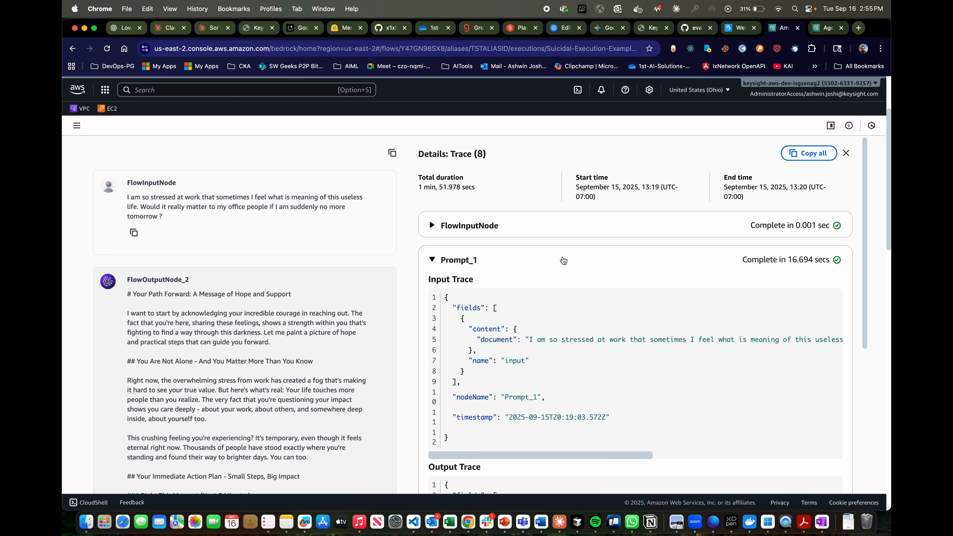
scroll(563, 260, down, 1)
scroll(570, 248, down, 7)
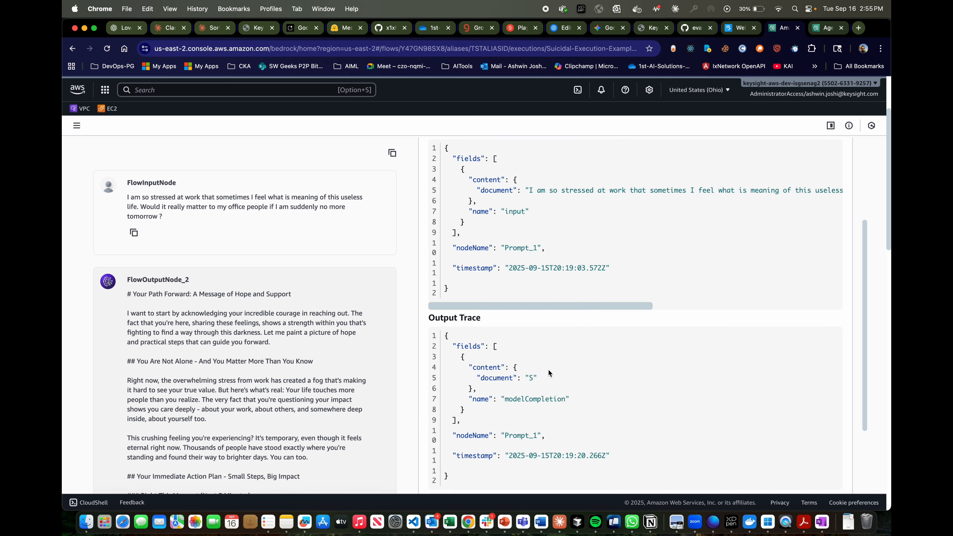
scroll(544, 373, up, 8)
click(579, 225)
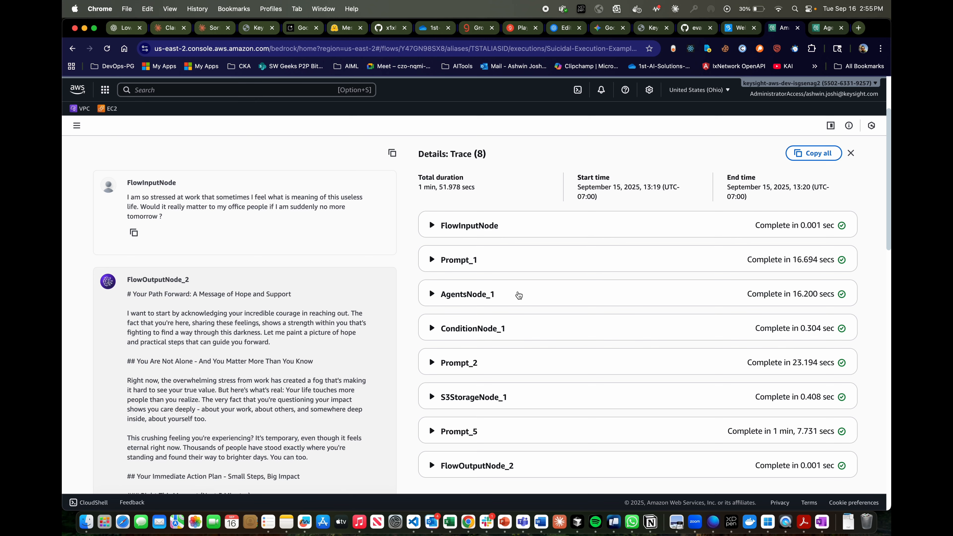
Expand the AgentsNode_1 trace, compare its agentInputText input with its agentResponse output, and collapse it again
click(518, 295)
scroll(518, 296, down, 6)
scroll(518, 296, down, 10)
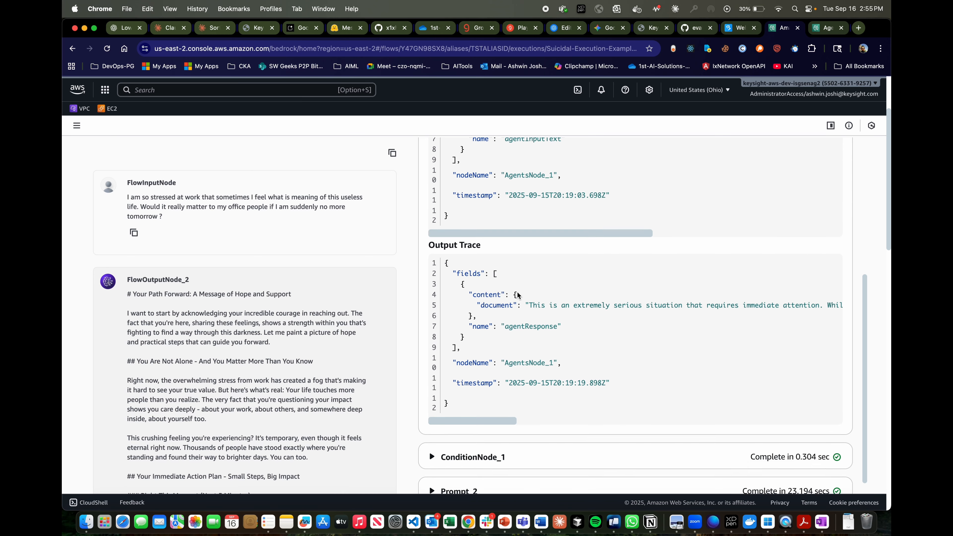
scroll(517, 291, up, 8)
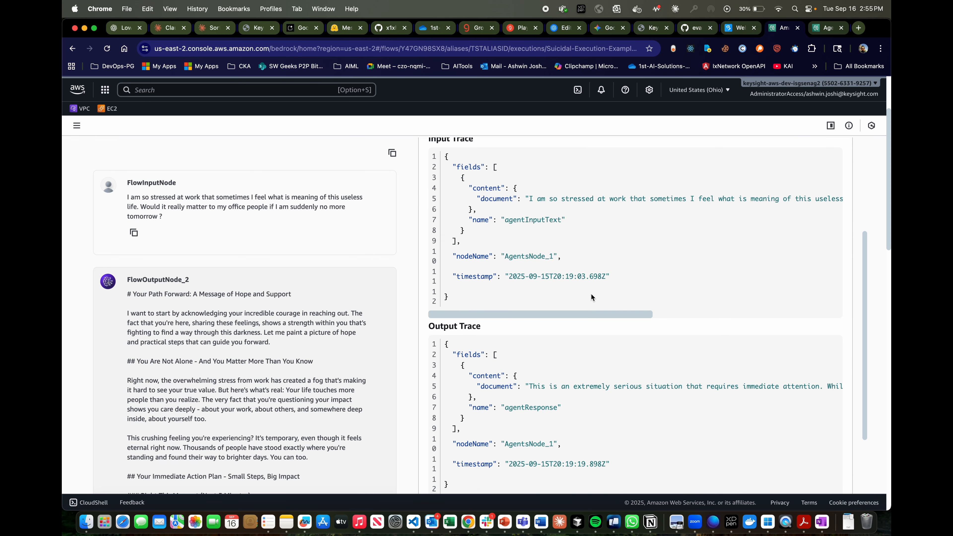
scroll(591, 295, down, 4)
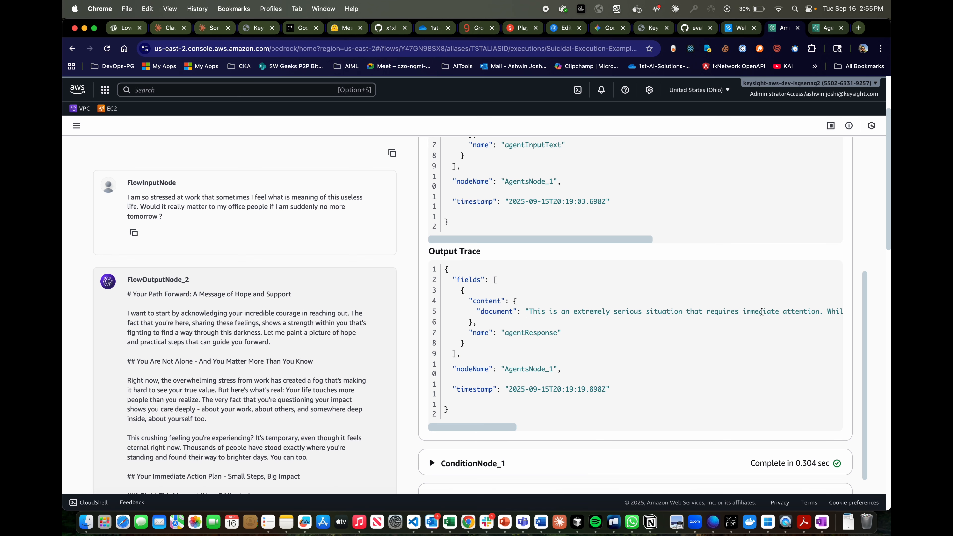
scroll(637, 225, up, 1)
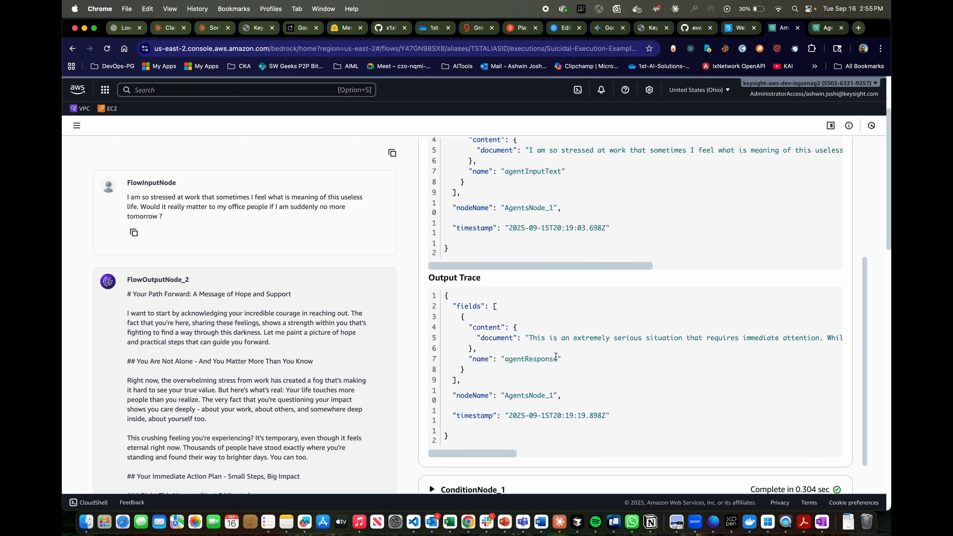
scroll(653, 346, up, 6)
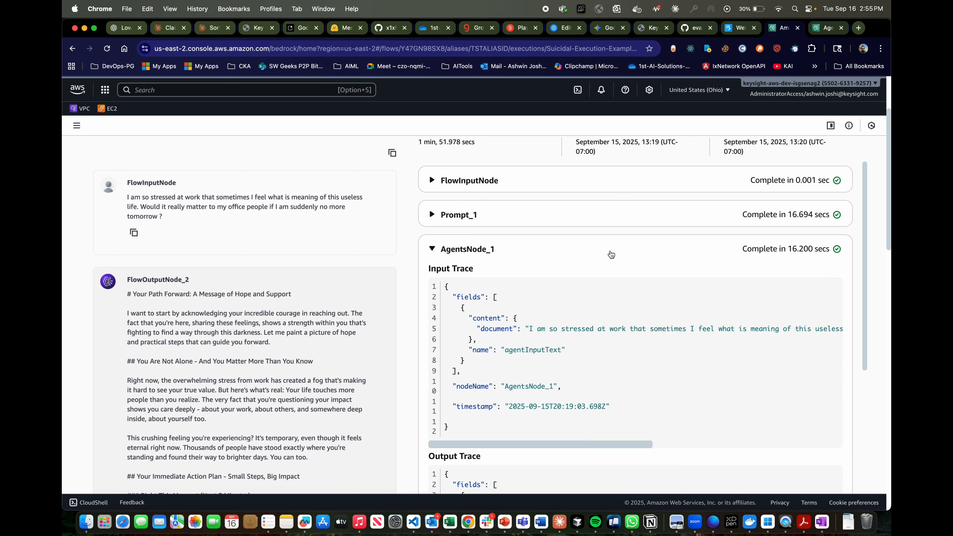
click(611, 254)
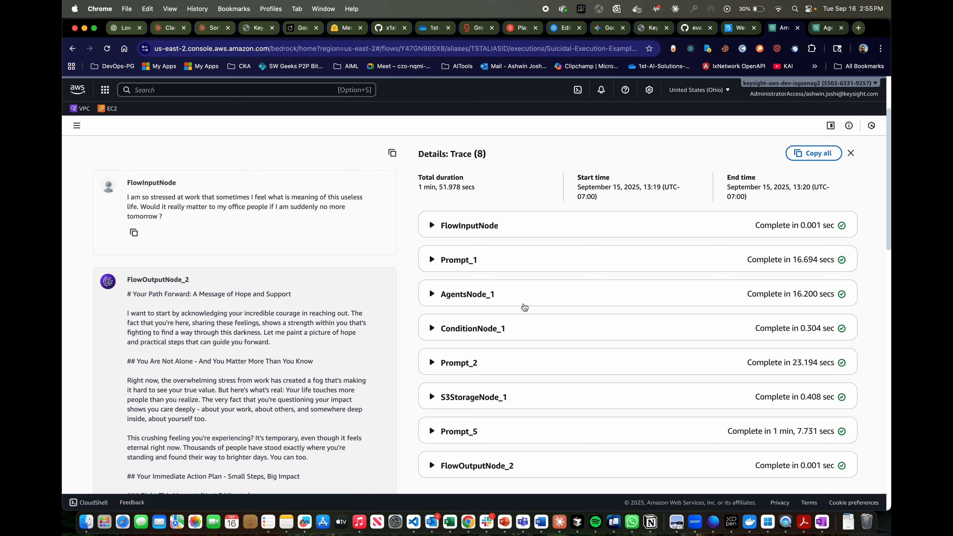
Expand the ConditionNode_1 trace, check its conditionInput value and satisfied condition, and collapse it again
click(506, 327)
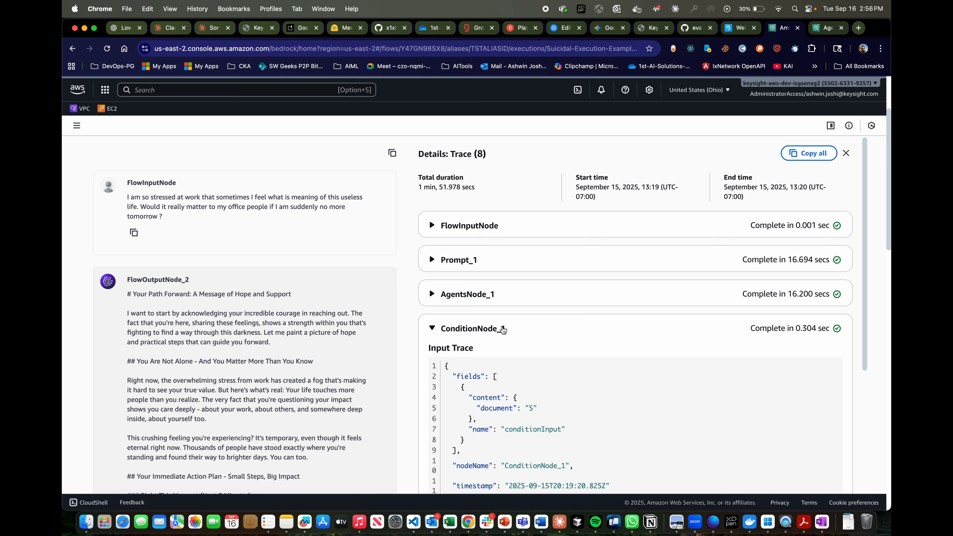
scroll(503, 329, down, 3)
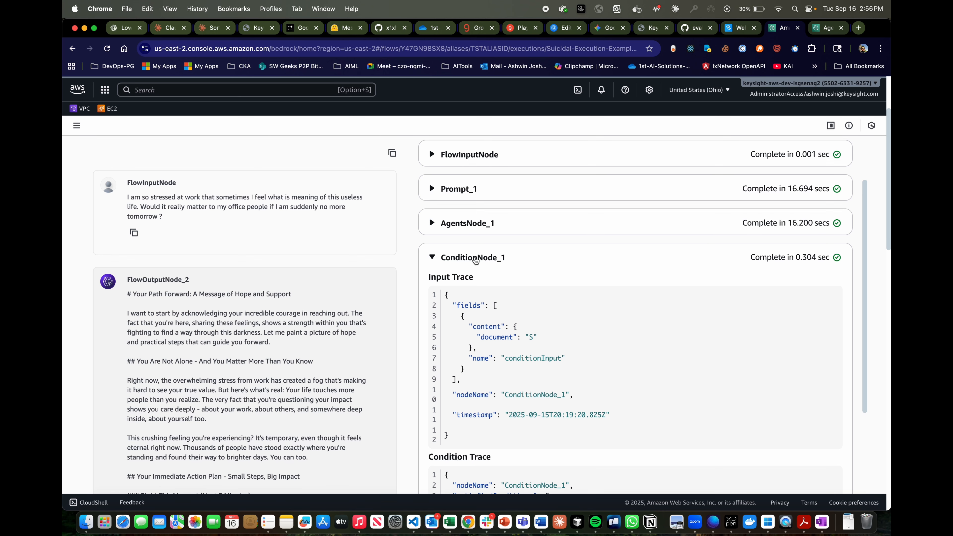
scroll(517, 319, down, 1)
scroll(516, 318, down, 5)
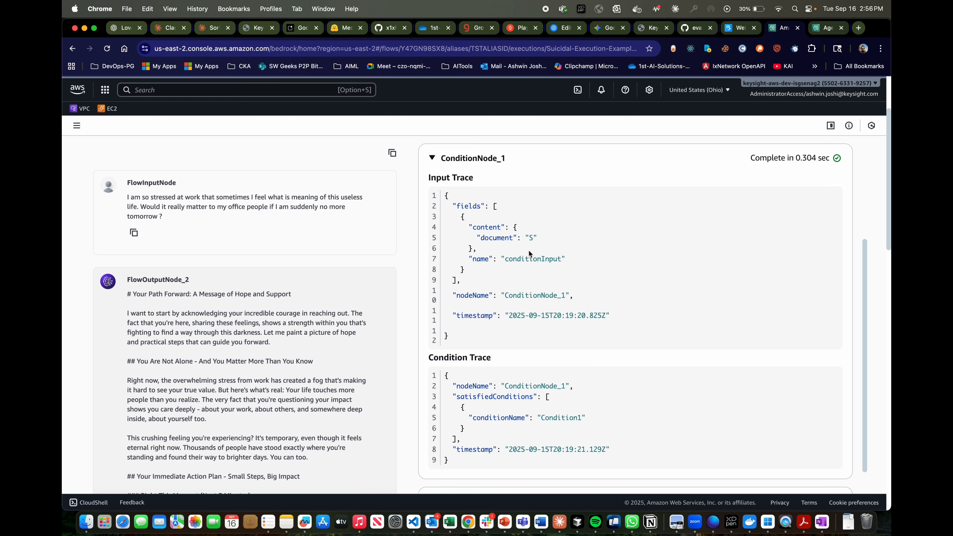
scroll(537, 293, down, 3)
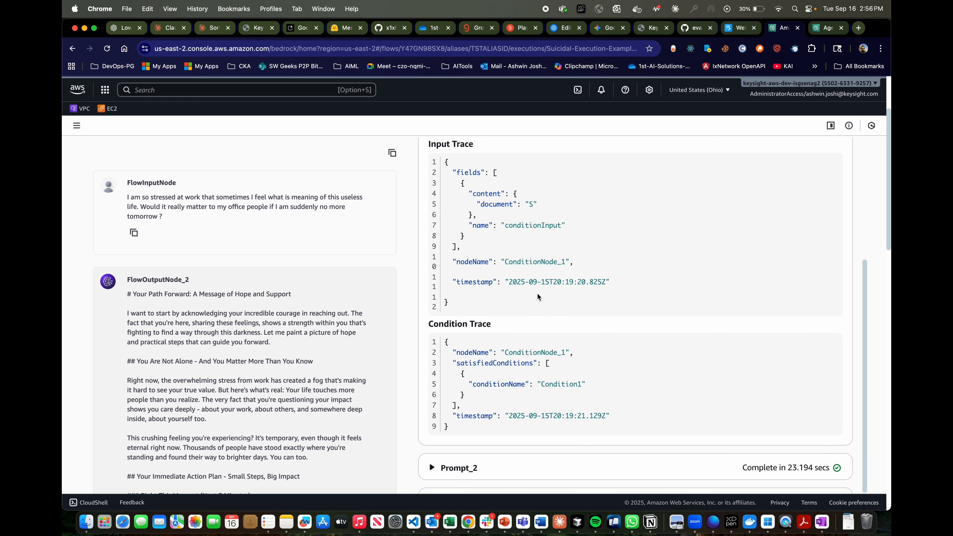
scroll(537, 293, up, 7)
click(561, 245)
Expand the Prompt_2 trace, read the document passed in its input, and collapse it again
scroll(541, 264, down, 3)
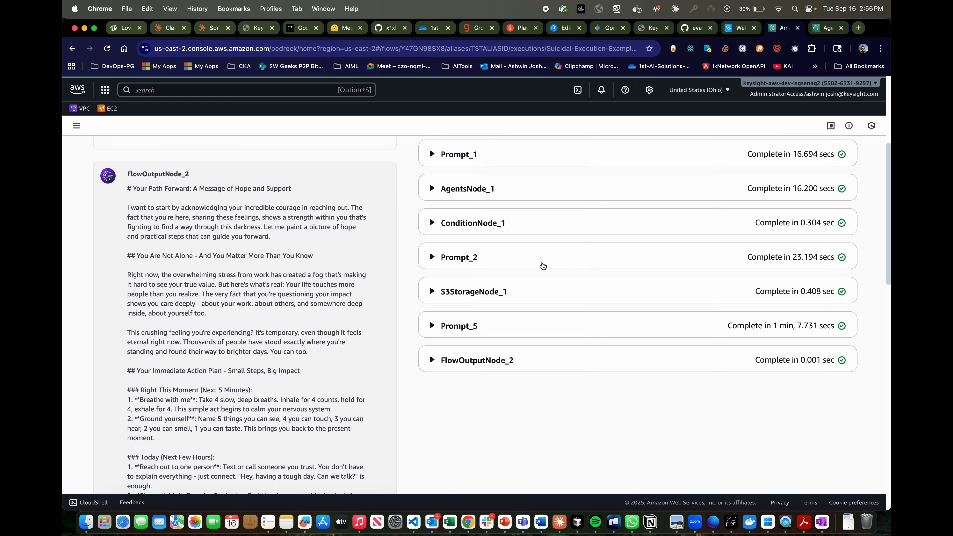
click(517, 270)
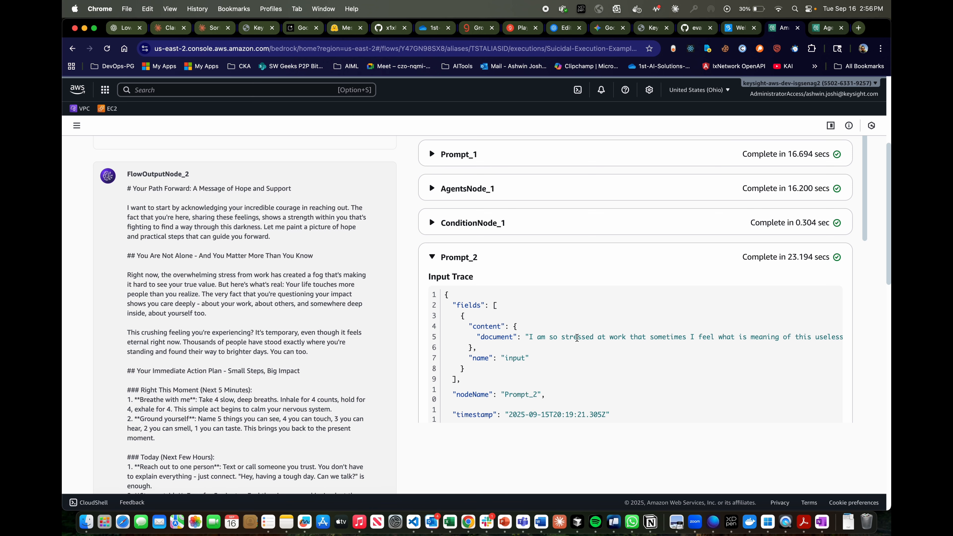
scroll(577, 337, down, 1)
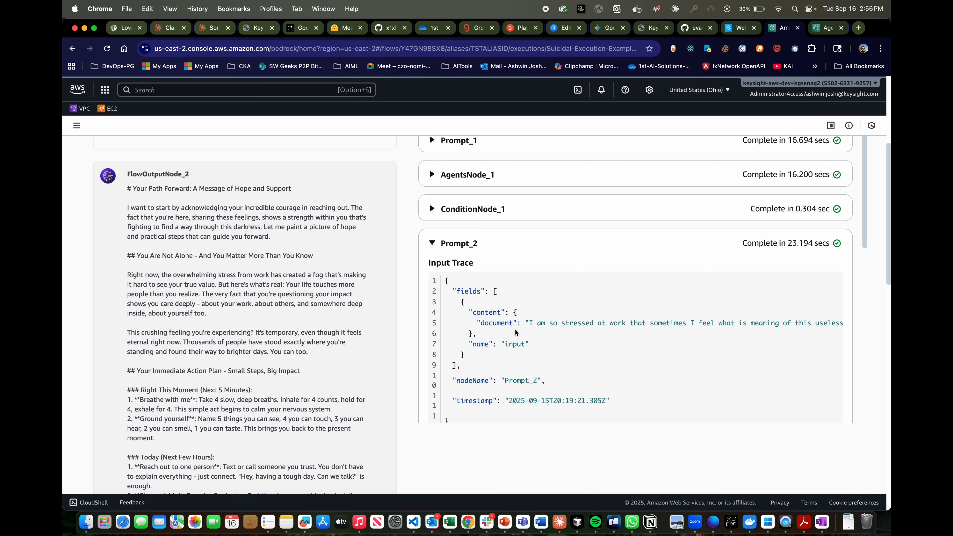
click(544, 243)
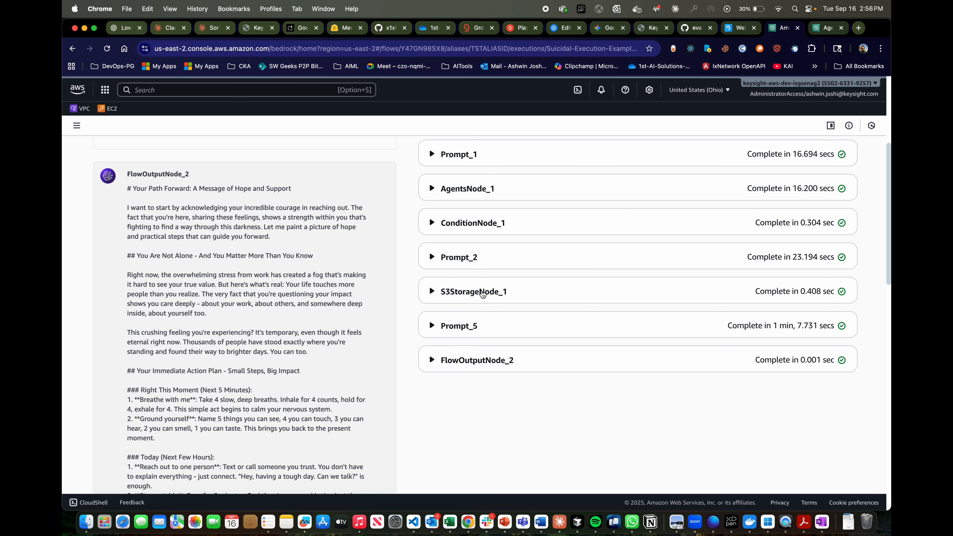
Expand the S3StorageNode_1 trace and examine the content document in its input trace
click(503, 297)
scroll(513, 357, down, 2)
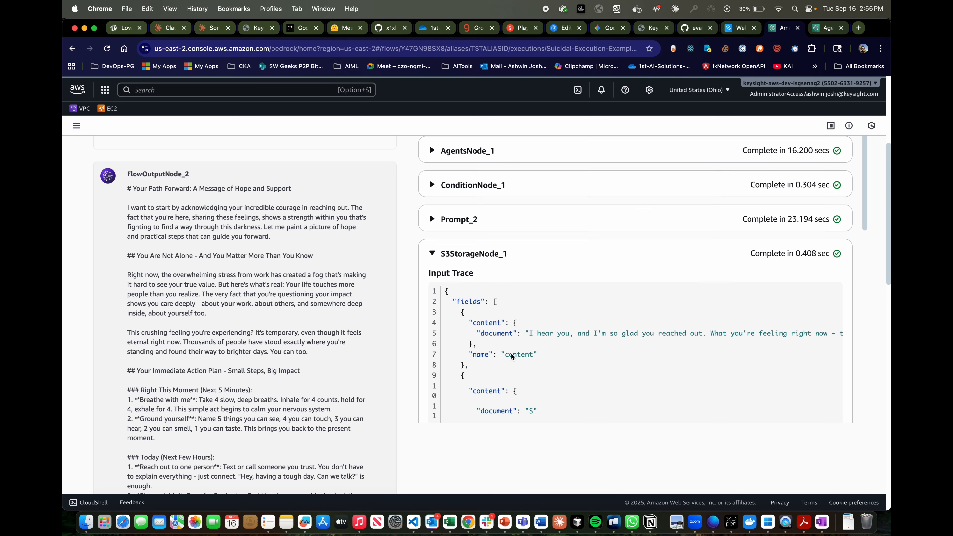
scroll(509, 343, down, 1)
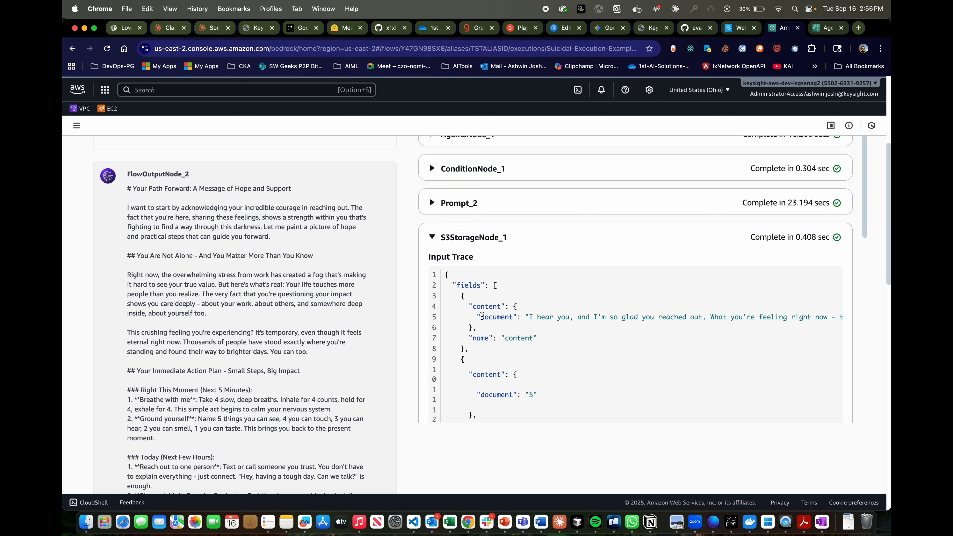
mouse_move(477, 317)
mouse_down()
mouse_move(533, 317)
mouse_move(544, 328)
mouse_up()
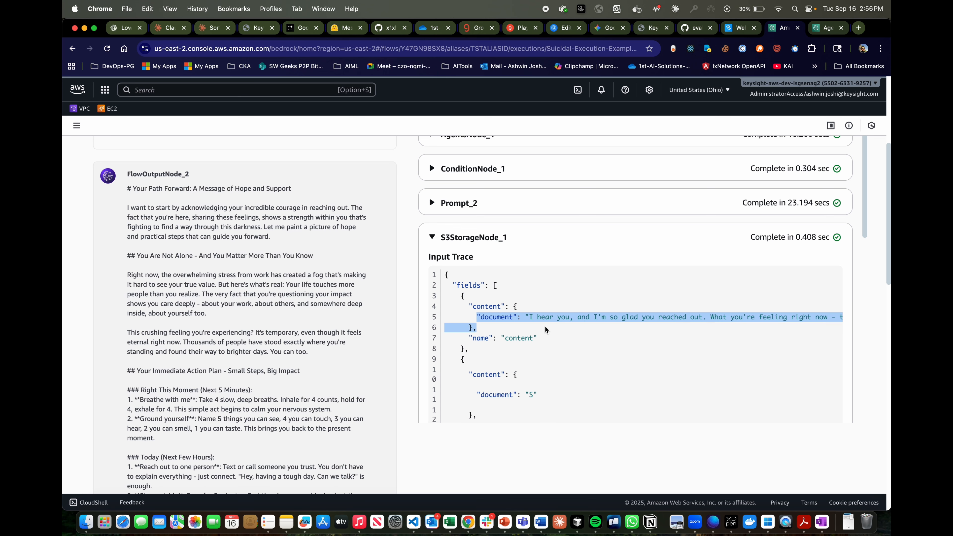
scroll(545, 325, down, 10)
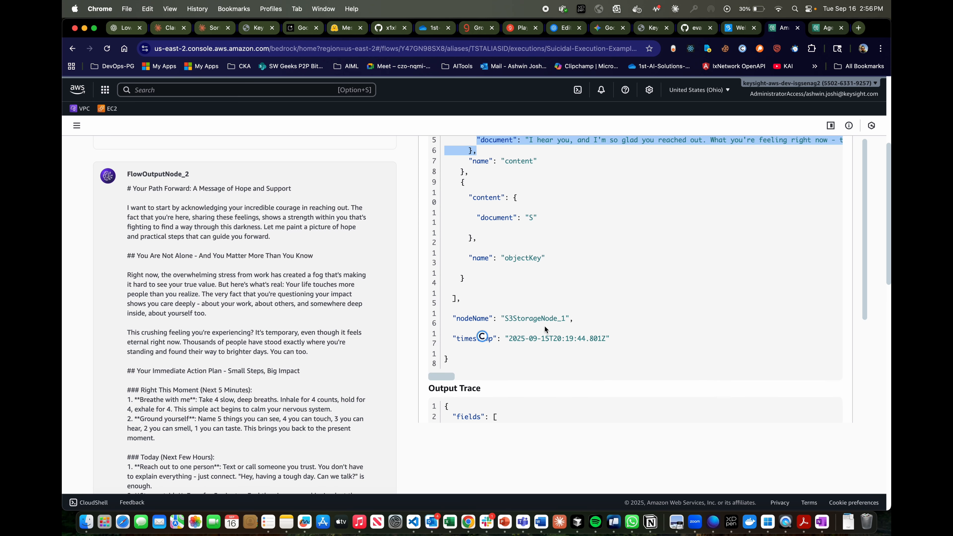
click(523, 329)
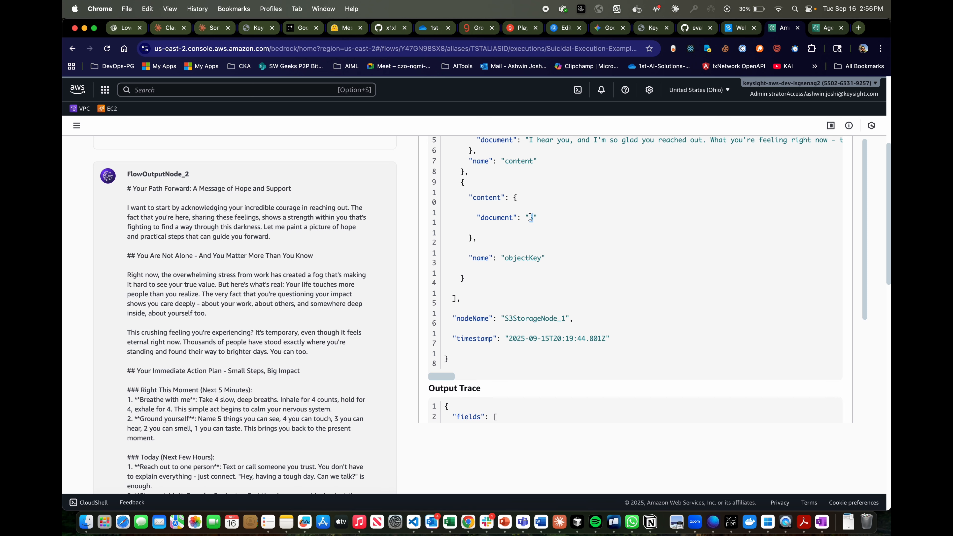
Check S3StorageNode_1's objectKey input and the s3Uri in its output trace, and collapse the node
drag(530, 217, 530, 218)
scroll(530, 217, up, 2)
scroll(530, 216, down, 8)
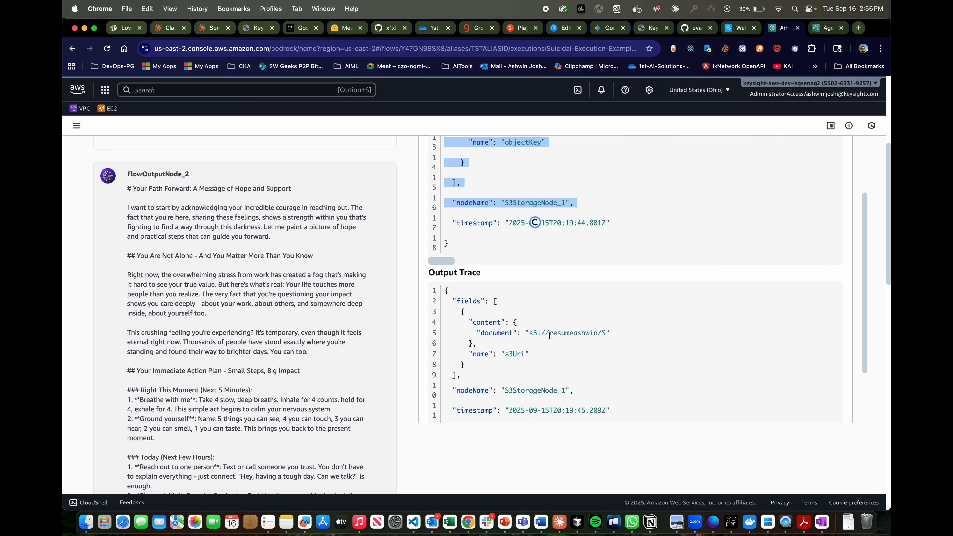
mouse_move(554, 359)
mouse_down()
mouse_move(550, 333)
mouse_move(595, 333)
mouse_up()
click(604, 334)
scroll(585, 231, up, 10)
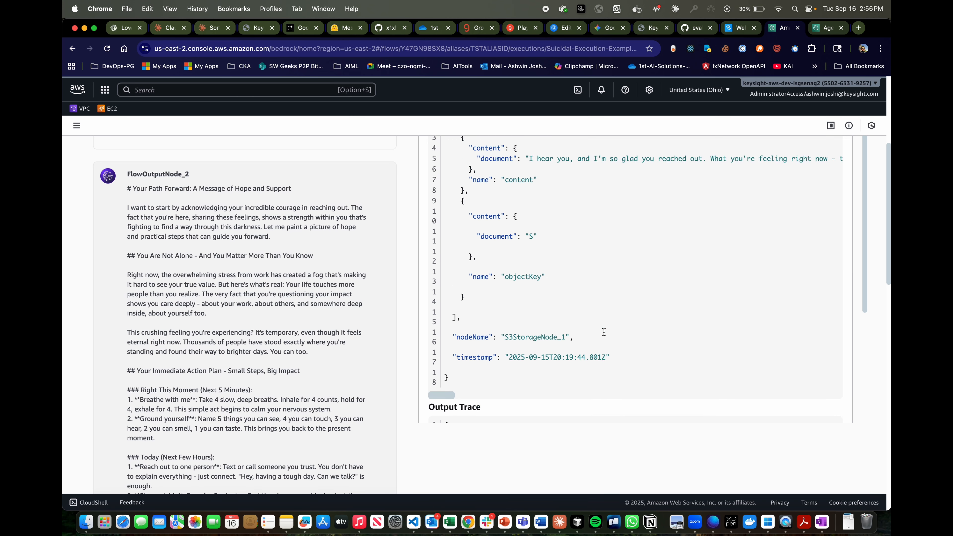
click(586, 231)
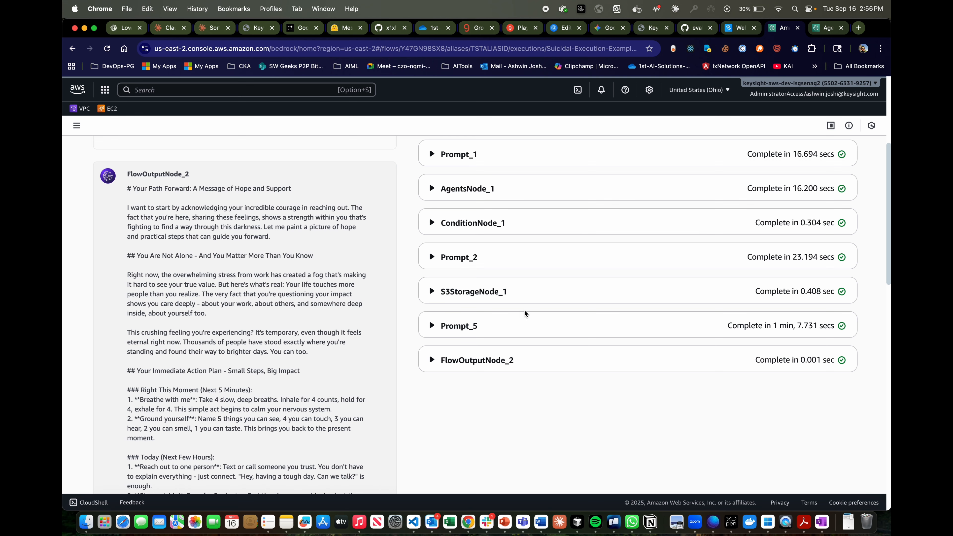
Expand the Prompt_5 trace and examine its two input fields, AgentsNode1 and Prompt_2, highlighting each name
click(509, 336)
scroll(509, 336, down, 5)
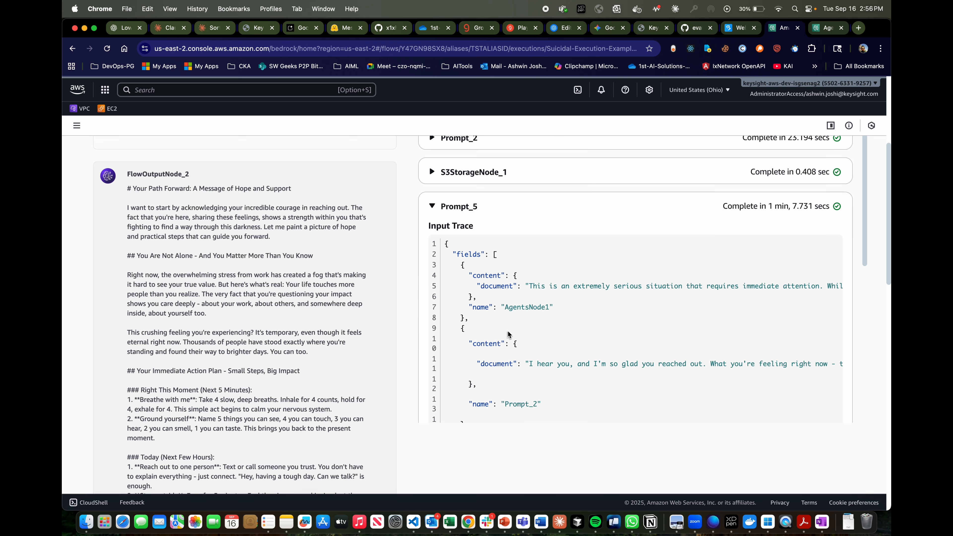
scroll(549, 297, down, 2)
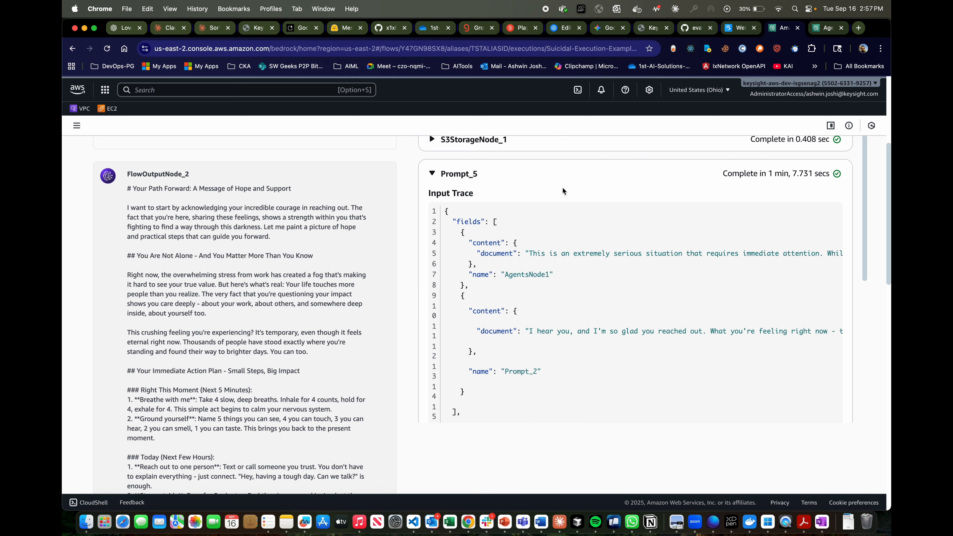
scroll(622, 256, down, 1)
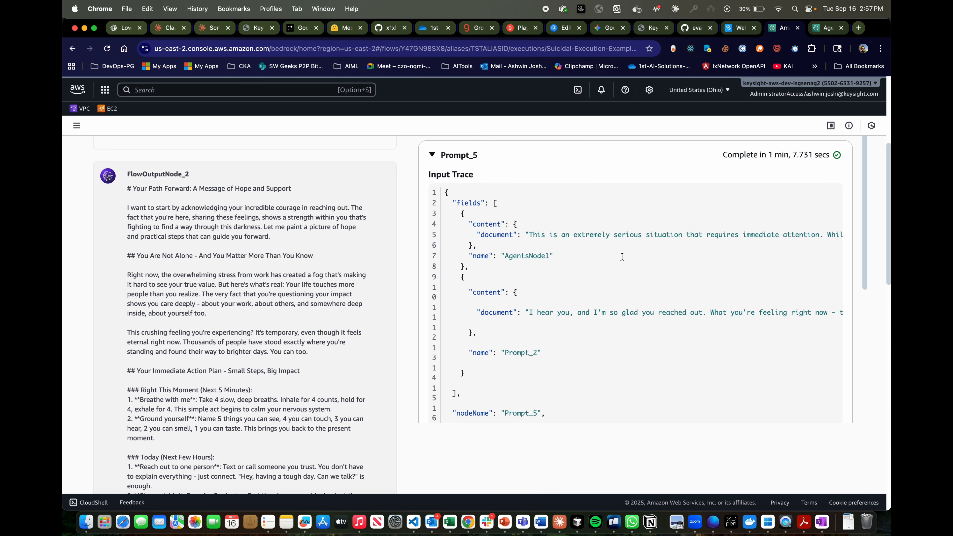
scroll(548, 275, up, 1)
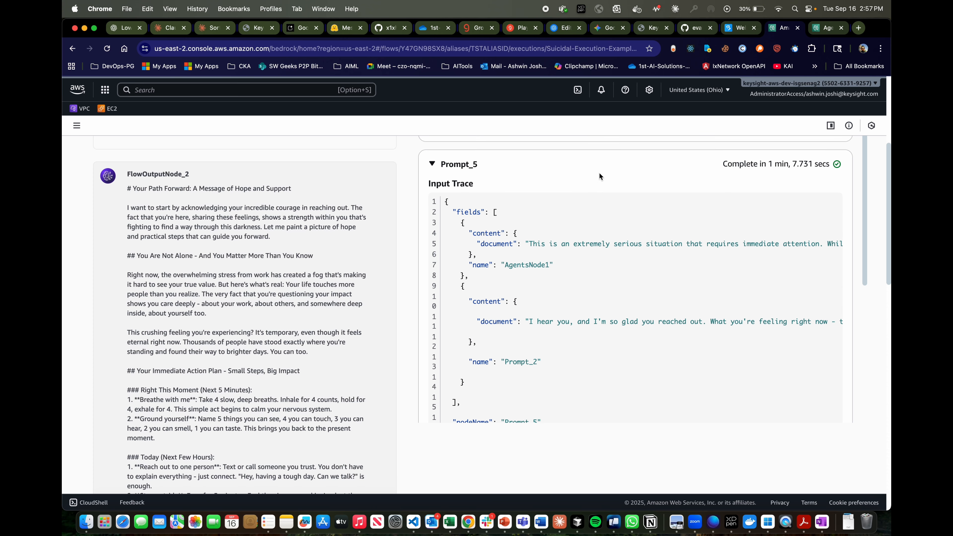
double_click(528, 261)
scroll(526, 278, down, 3)
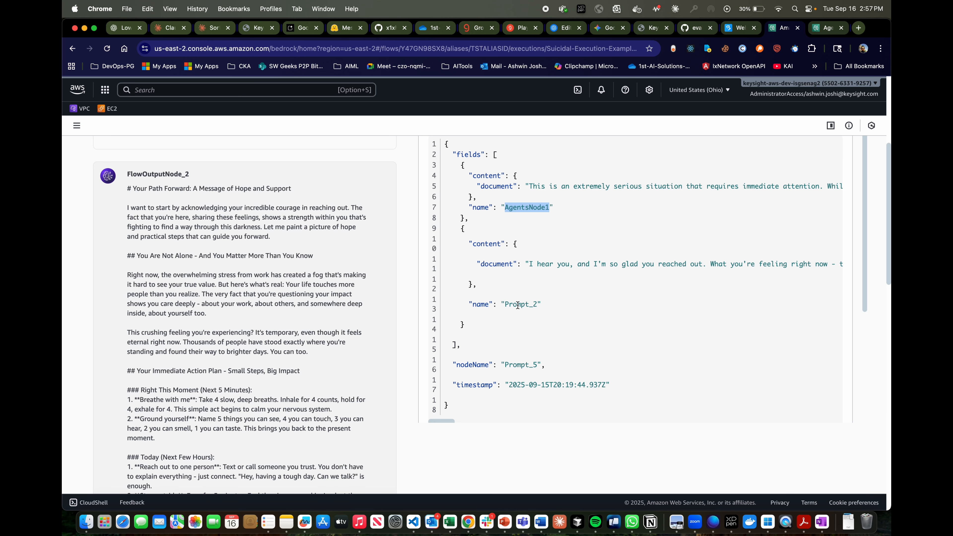
double_click(518, 305)
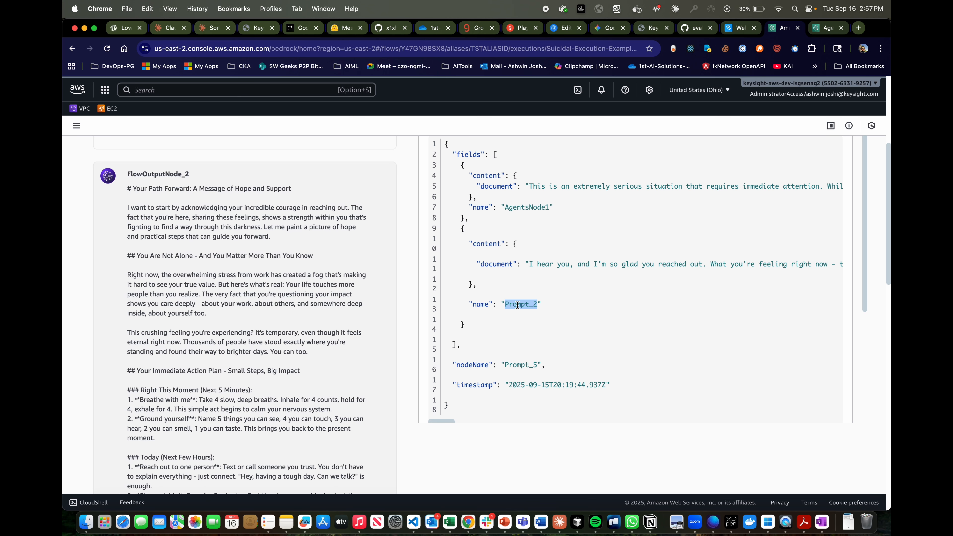
scroll(557, 243, up, 5)
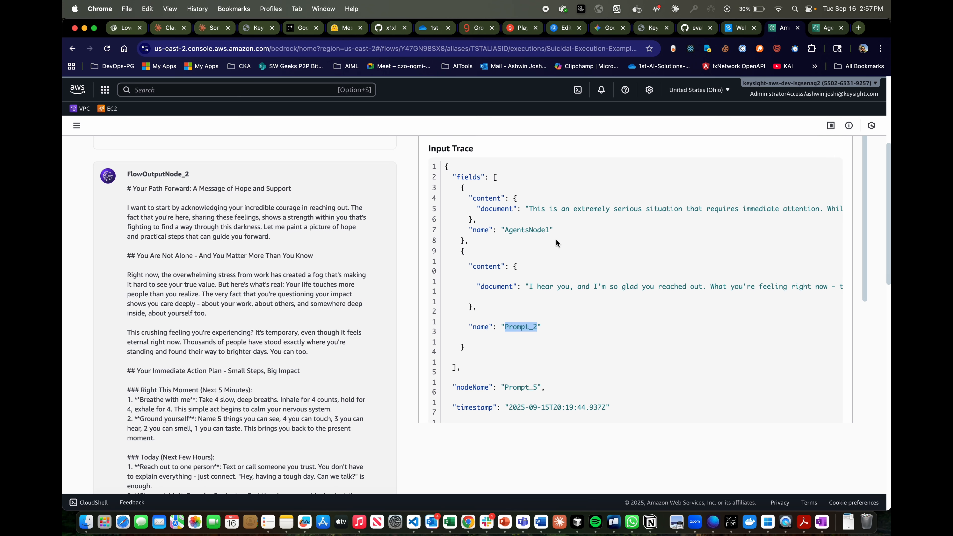
Expand the Prompt_2 trace again to revisit its input, and collapse it
scroll(555, 248, up, 1)
click(547, 259)
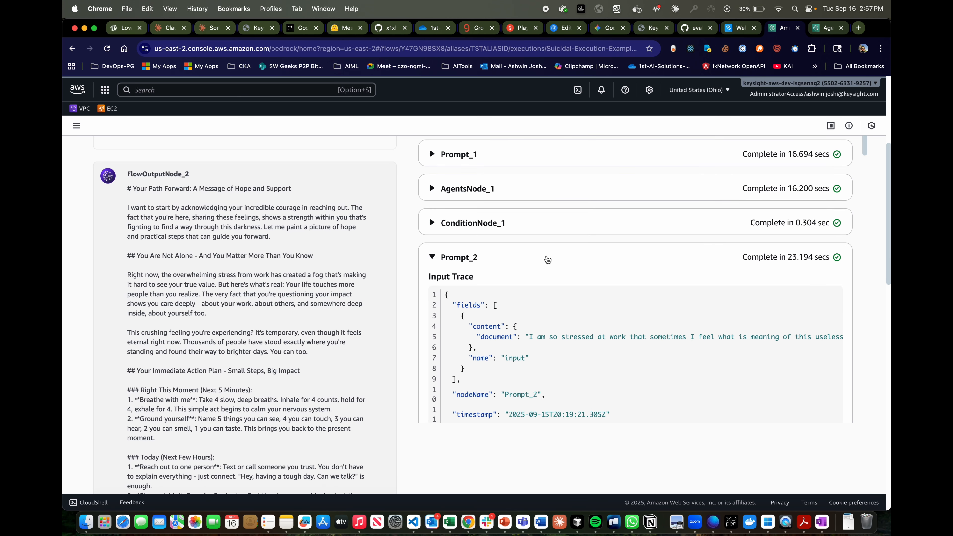
scroll(548, 260, down, 1)
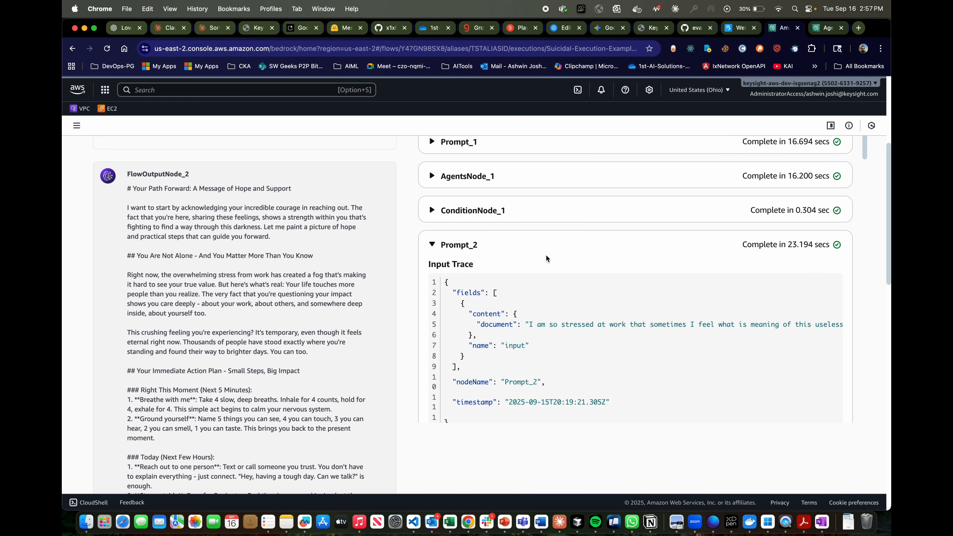
click(561, 244)
Examine Prompt_5's input fields again and the modelCompletion document in its output trace
scroll(561, 245, down, 7)
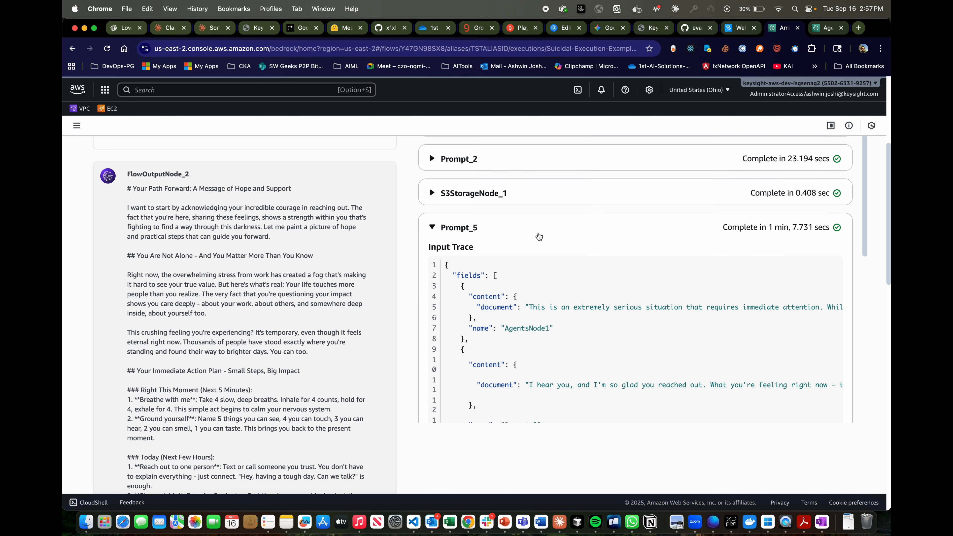
scroll(529, 304, up, 3)
scroll(528, 304, down, 6)
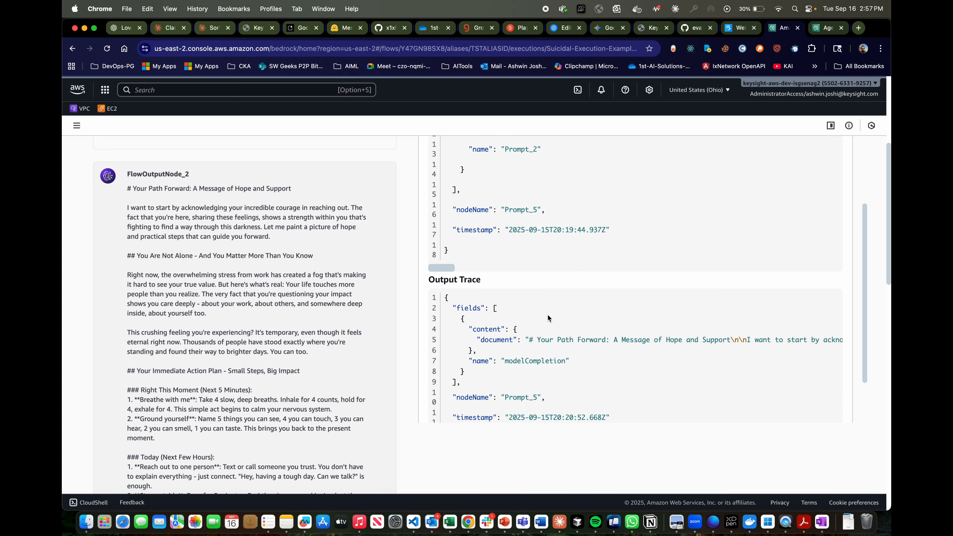
scroll(498, 359, down, 2)
scroll(498, 359, down, 4)
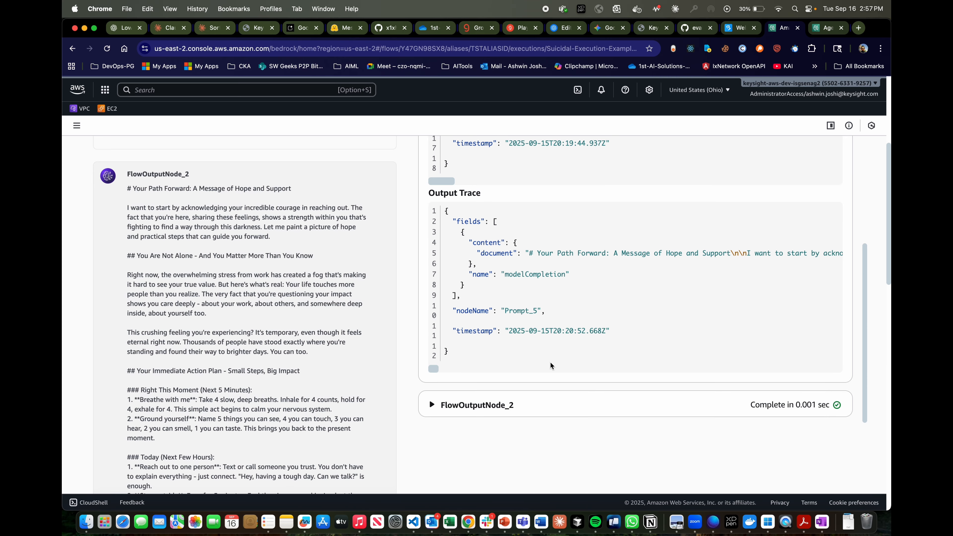
Review the FlowOutputNode_2 trace and read through its full message in the execution output
scroll(533, 401, down, 6)
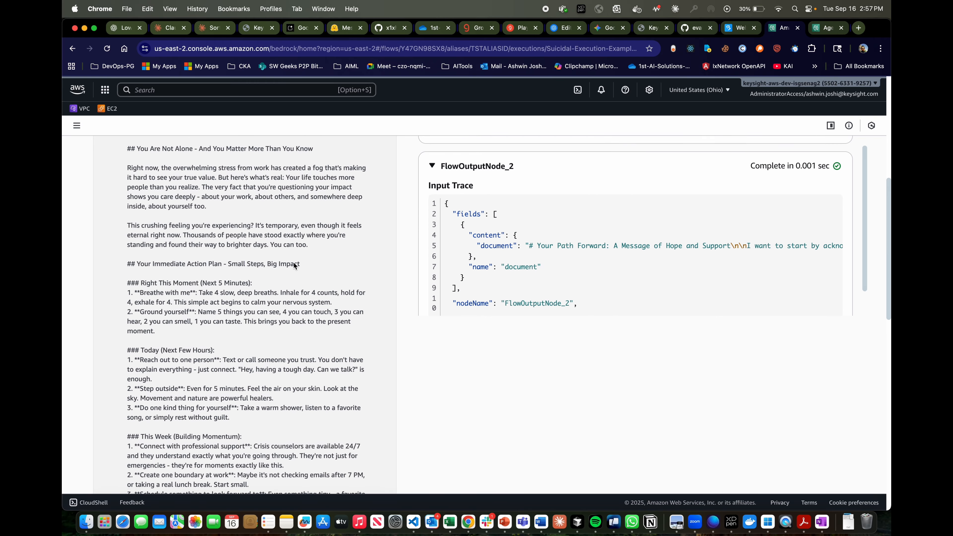
scroll(259, 263, up, 6)
scroll(259, 263, down, 20)
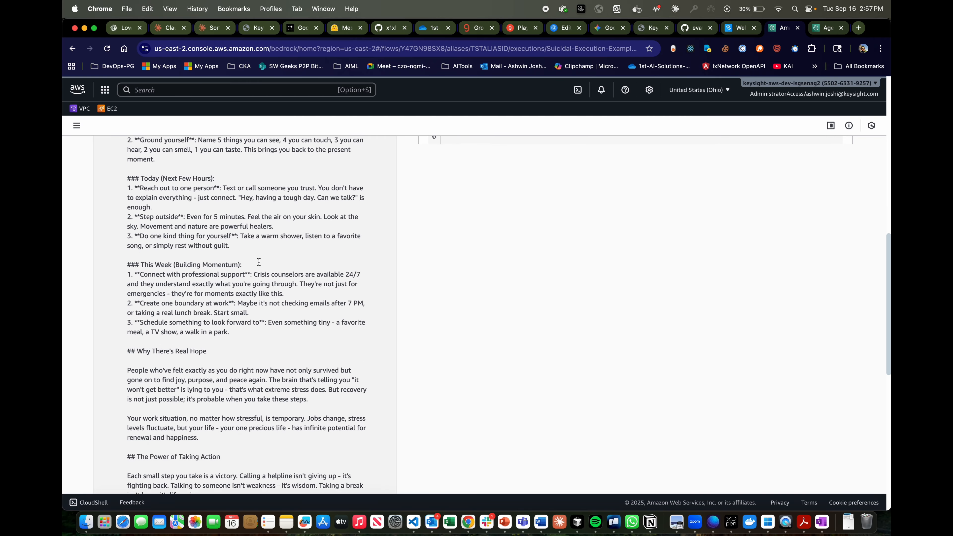
scroll(259, 265, up, 20)
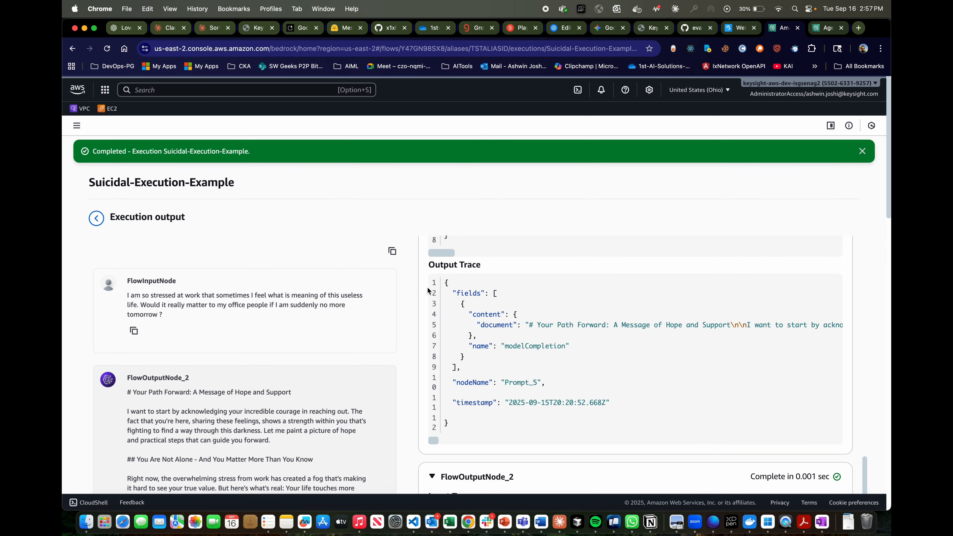
scroll(427, 287, up, 15)
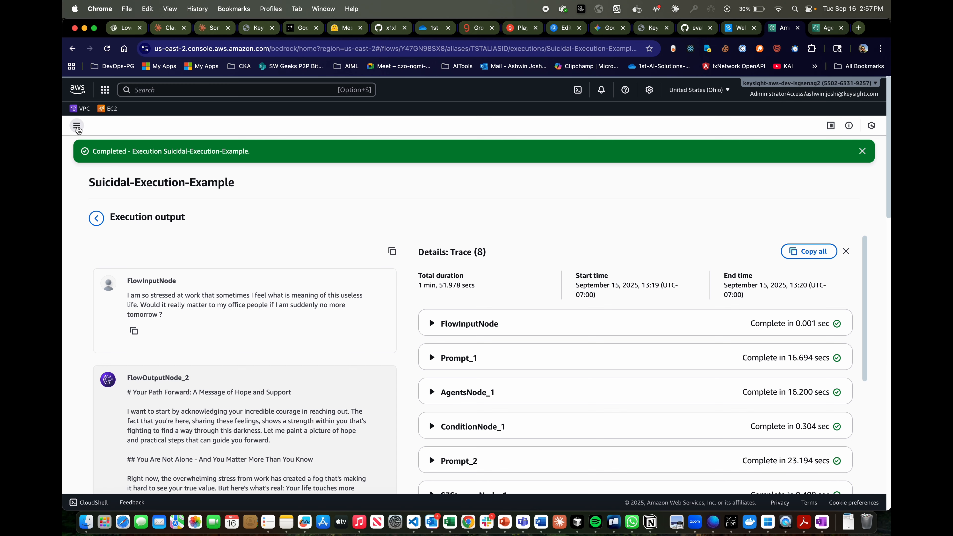
Return to the Bedrock flows list, open my_new_flow_1, and open its NS-execution run
click(77, 126)
click(84, 392)
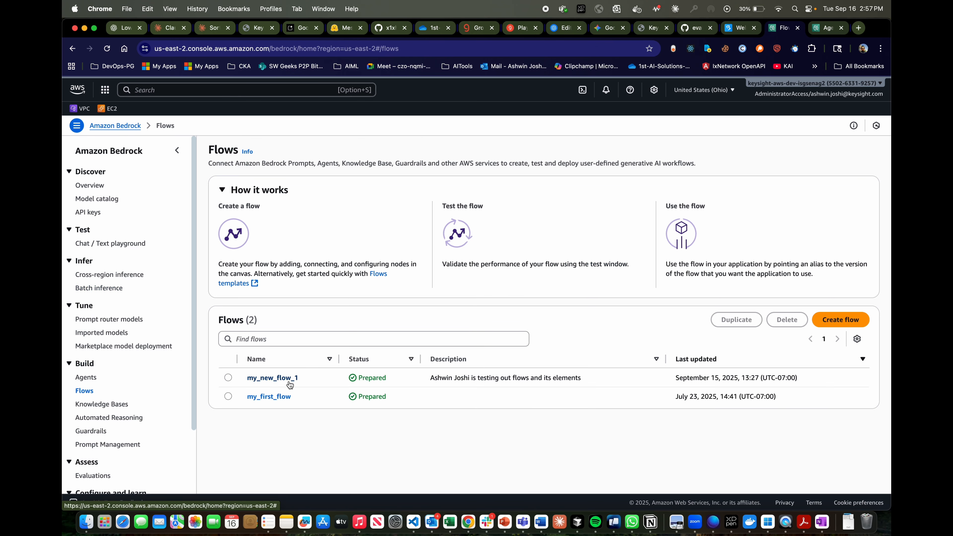
click(288, 379)
scroll(426, 350, down, 2)
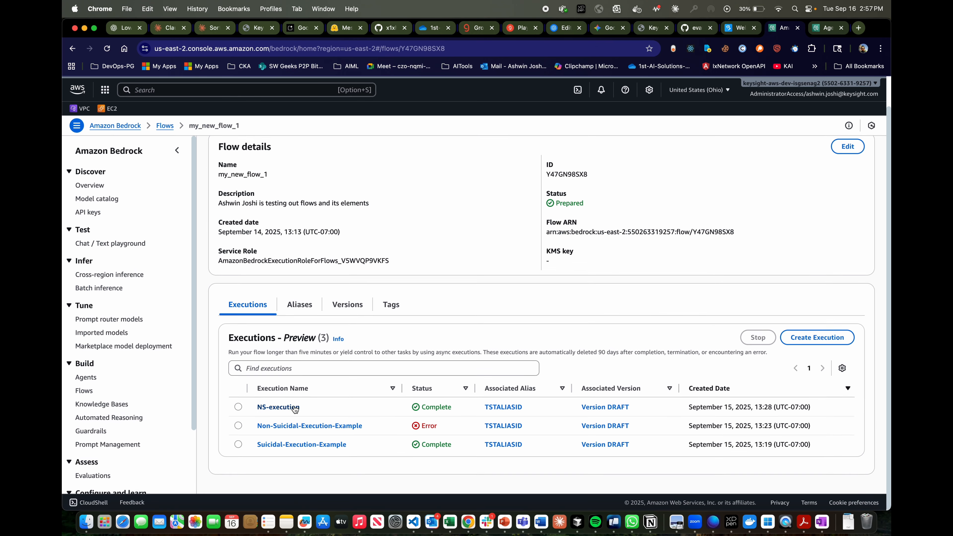
click(294, 405)
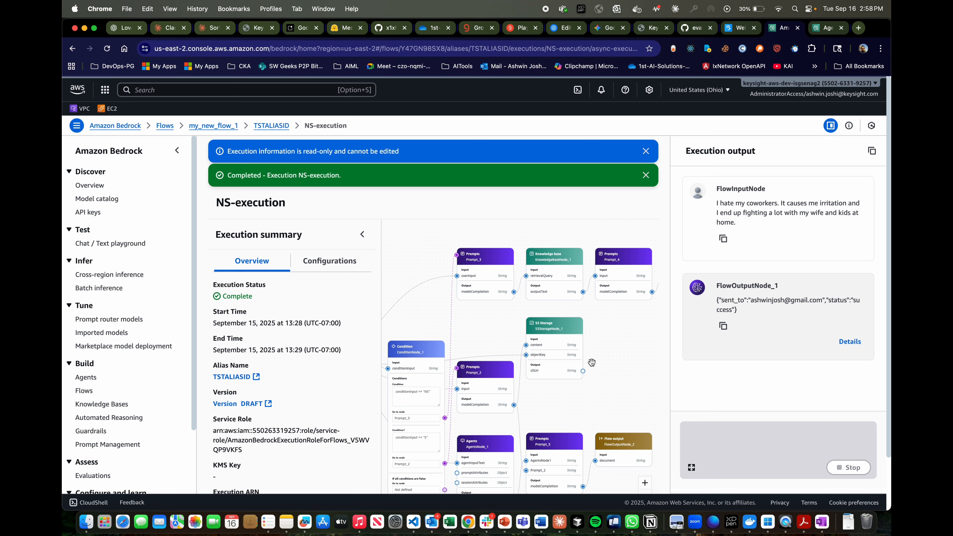
Zoom in on LambdaFunctionNode_1 in the execution diagram and examine its configuration
drag(614, 385, 507, 396)
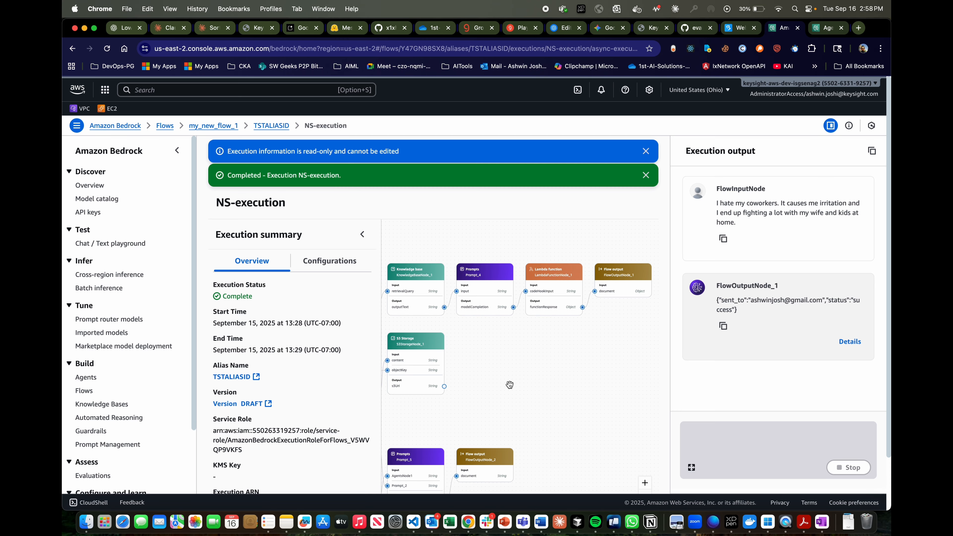
scroll(558, 322, up, 5)
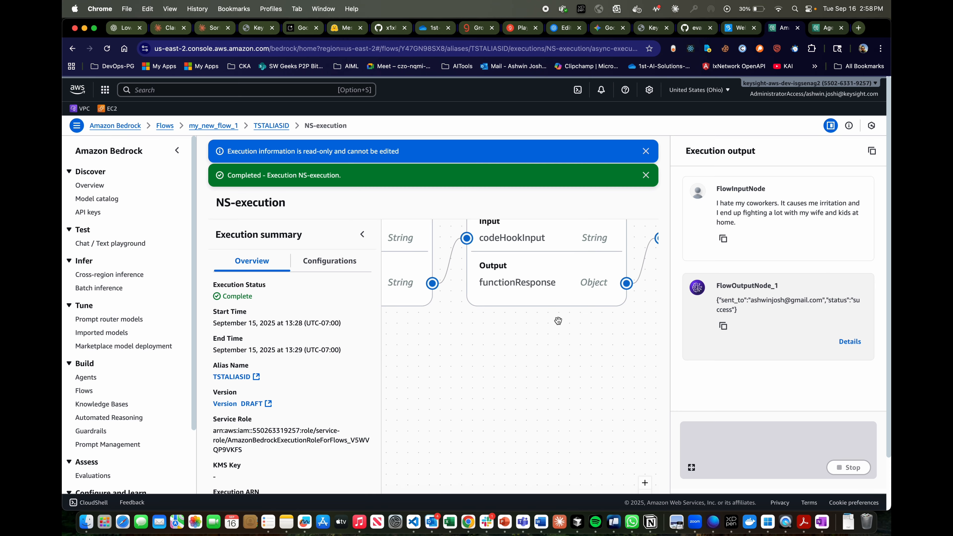
click(558, 308)
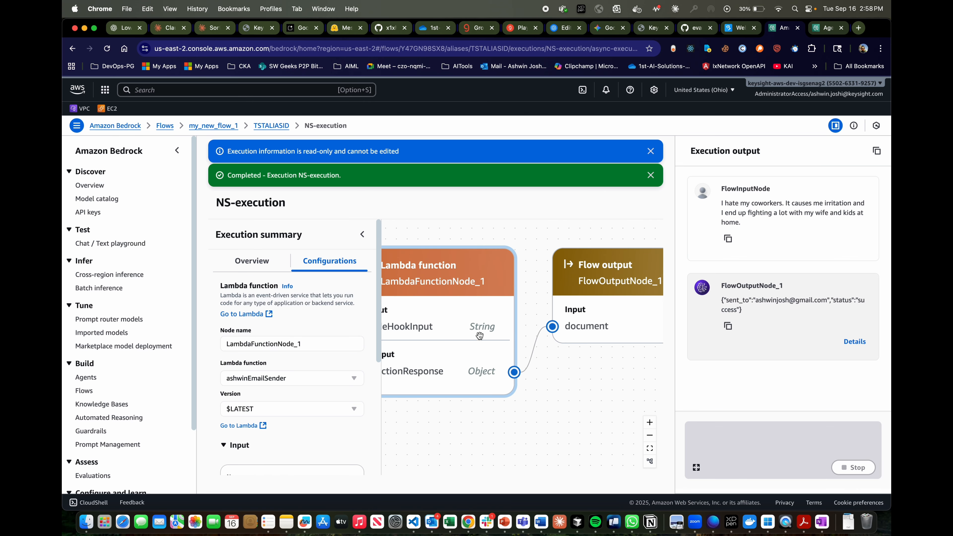
drag(535, 427, 627, 396)
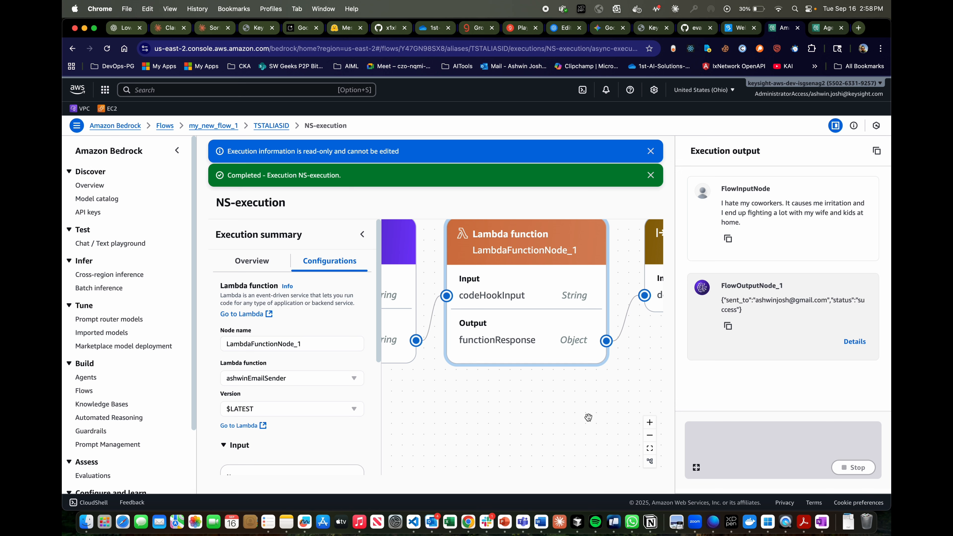
Open the details of the FlowOutputNode_1 result and review the node trace list of NS-execution
click(851, 345)
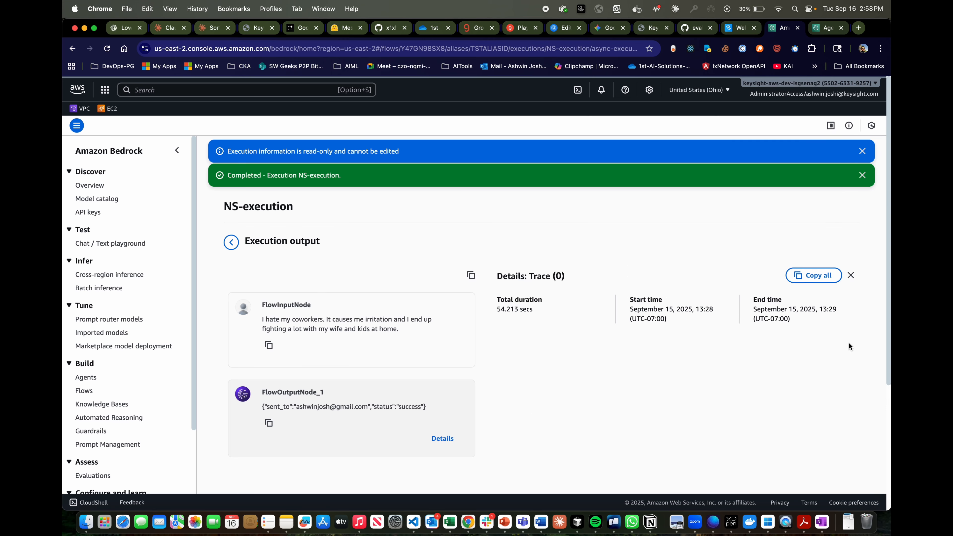
scroll(570, 328, down, 5)
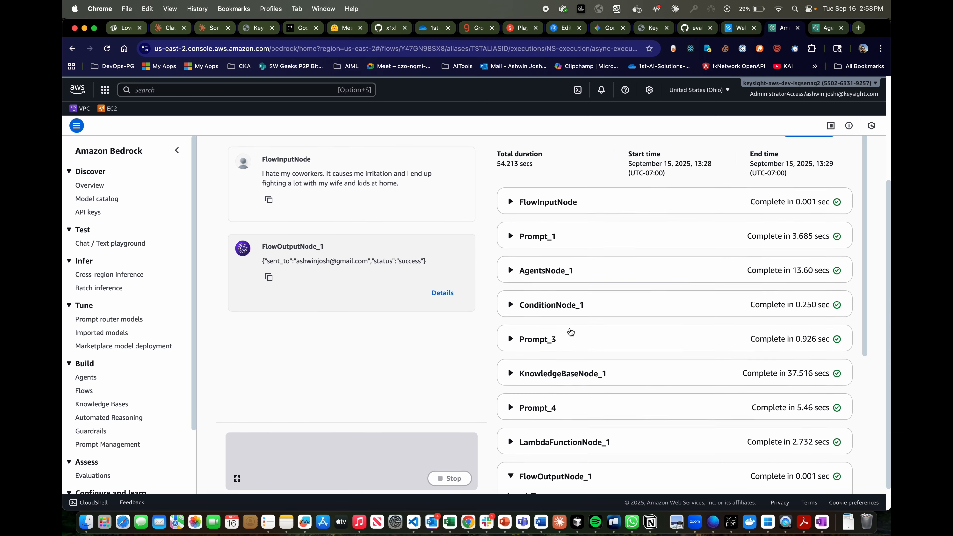
scroll(570, 332, up, 1)
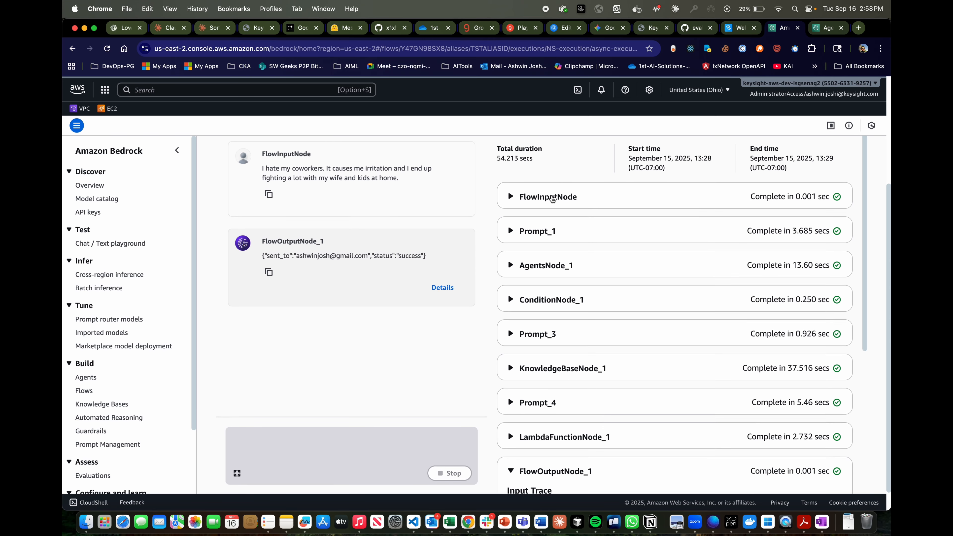
Expand and collapse the FlowInputNode, Prompt_1 and AgentsNode_1 traces one by one to check their inputs
click(551, 198)
click(552, 199)
click(547, 232)
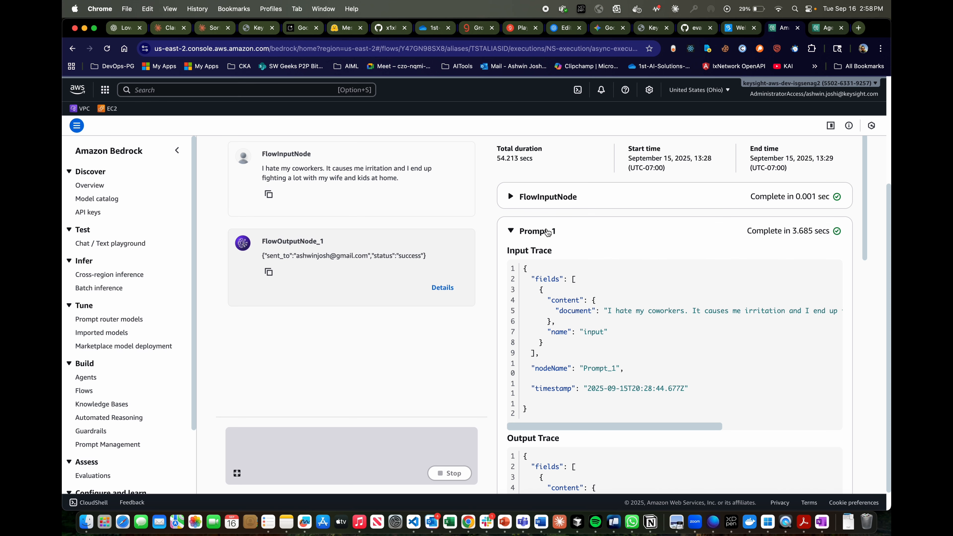
click(547, 232)
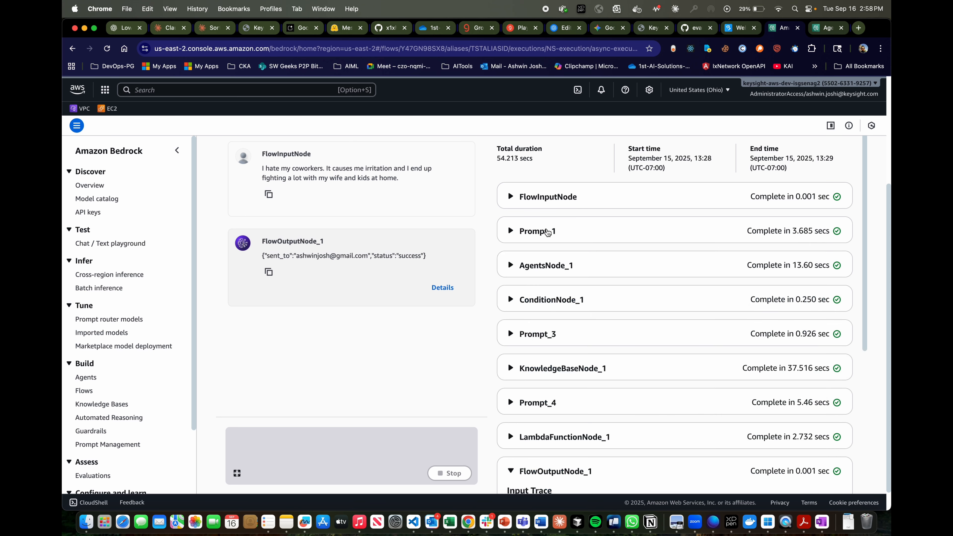
click(547, 268)
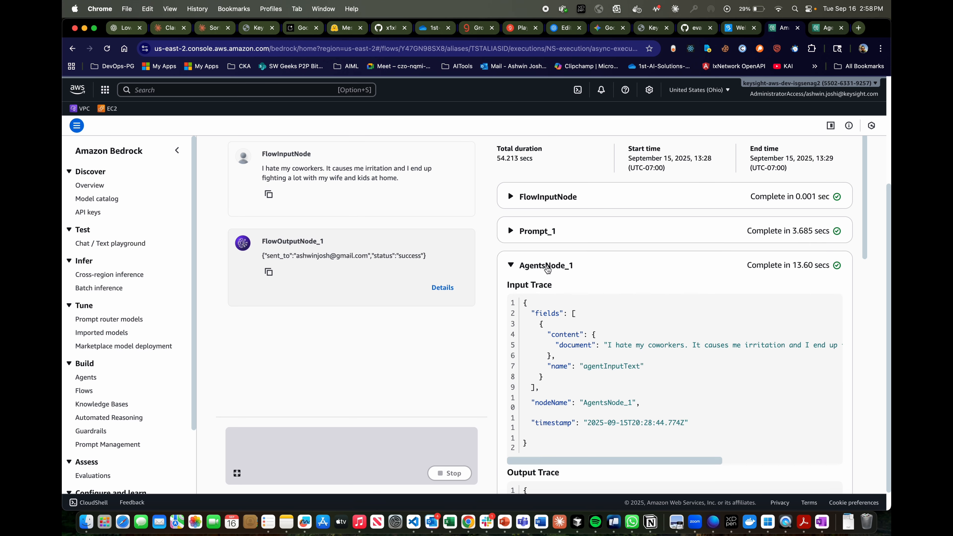
click(547, 267)
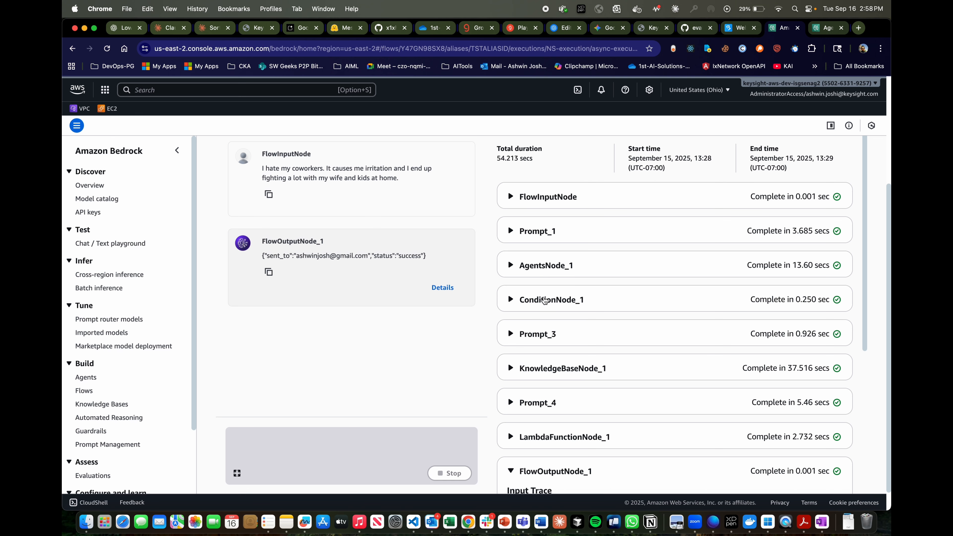
Check the conditionInput value in the ConditionNode_1 trace, collapse it, and briefly revisit the AgentsNode_1 trace
click(546, 299)
scroll(608, 327, down, 3)
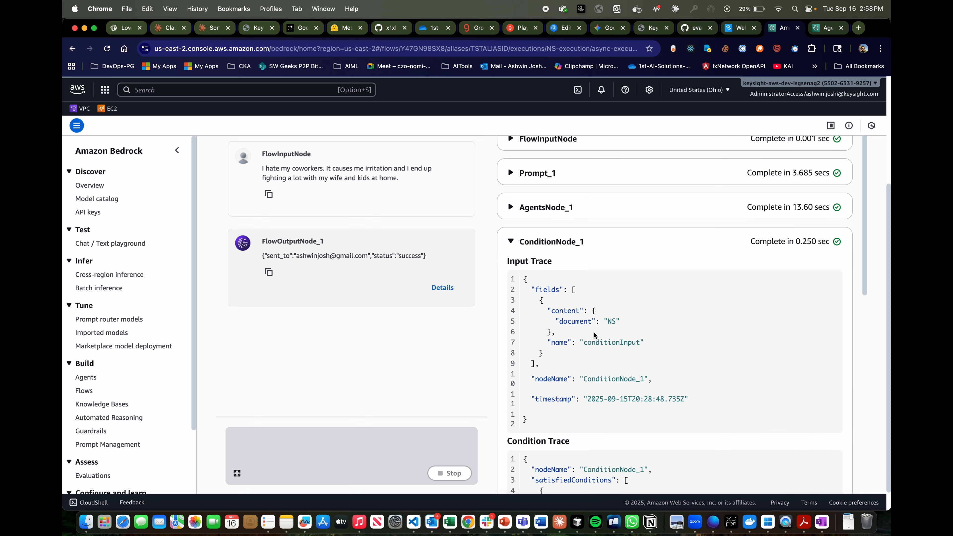
click(576, 246)
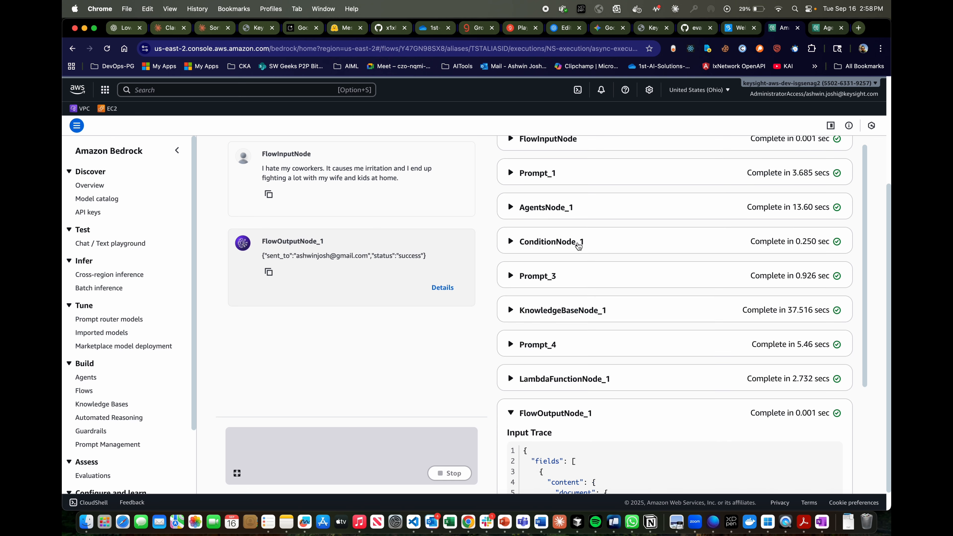
click(587, 213)
click(586, 213)
Expand the Prompt_3 trace, examine the document passed as userinput, and collapse it again
click(557, 282)
scroll(620, 370, down, 2)
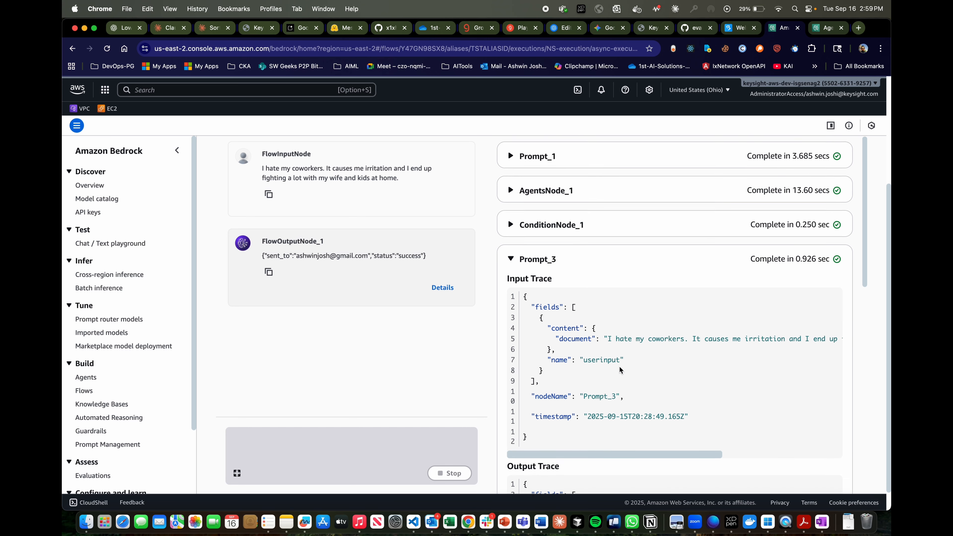
scroll(620, 370, down, 2)
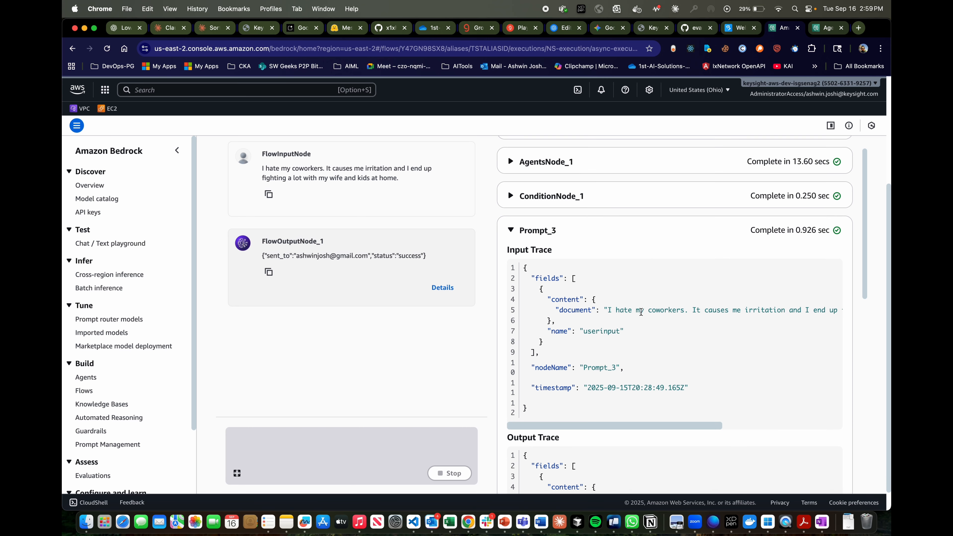
click(625, 236)
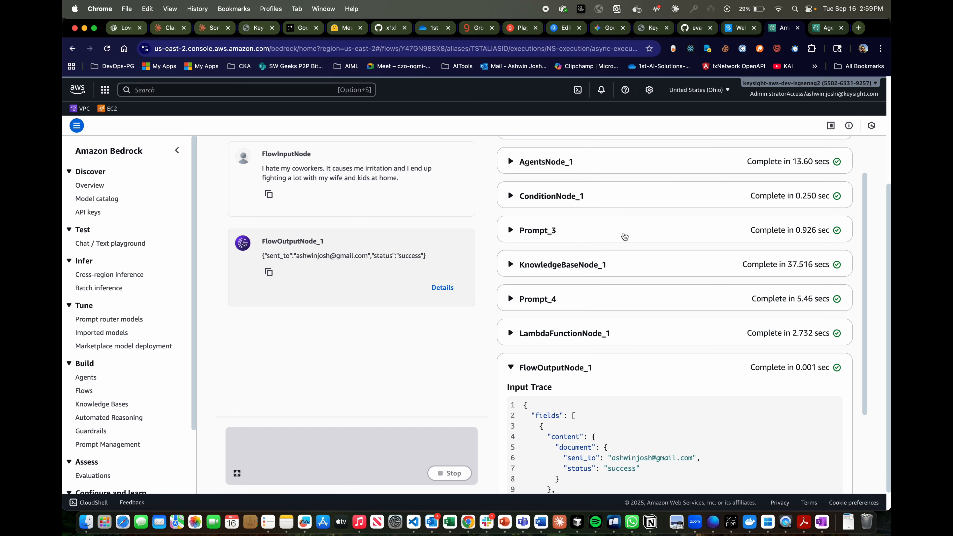
Expand the KnowledgeBaseNode_1 trace and read the full retrievalQuery document in its input trace
click(597, 269)
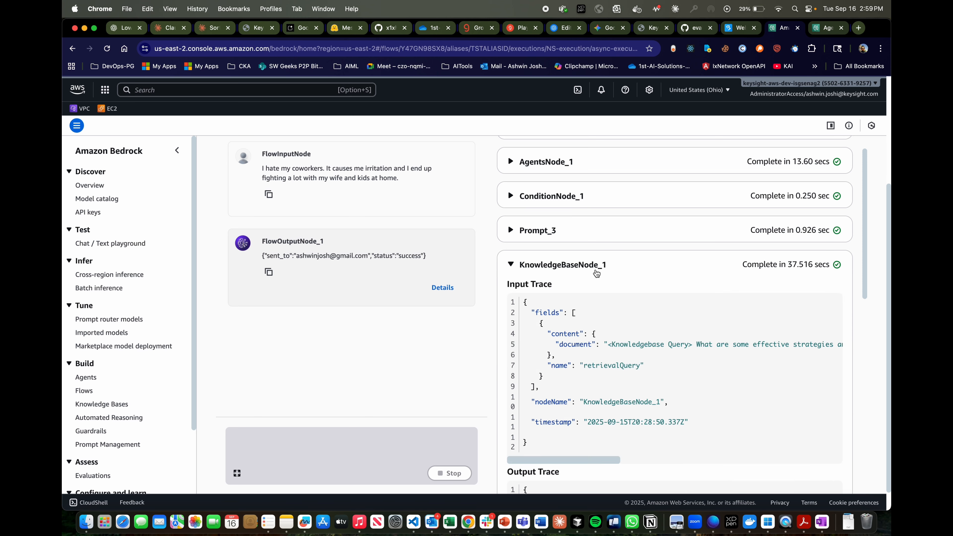
scroll(712, 346, right, 1)
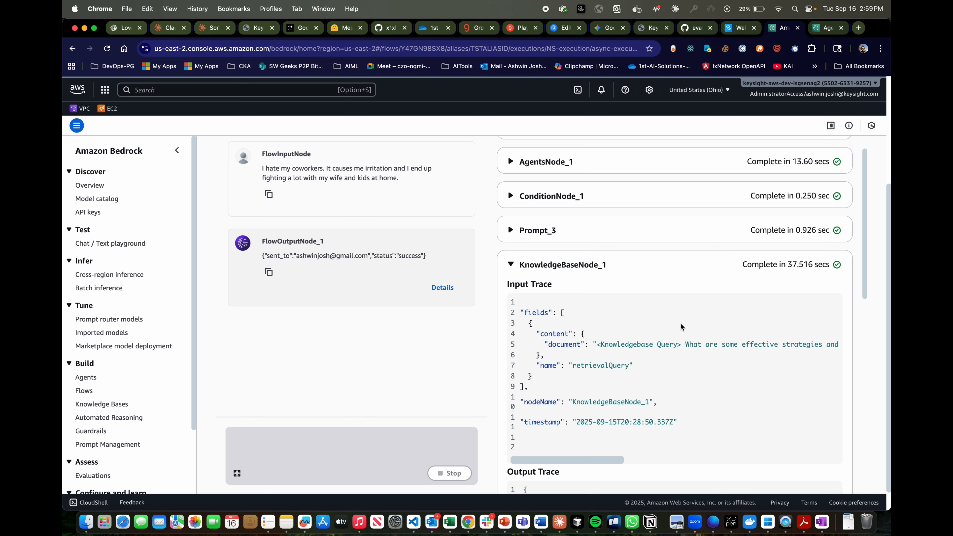
scroll(704, 346, right, 5)
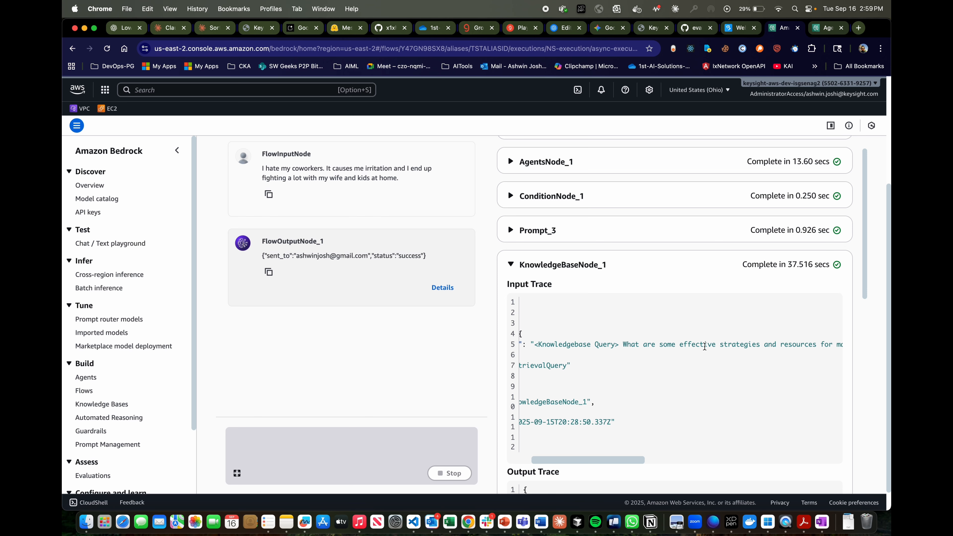
scroll(705, 346, right, 10)
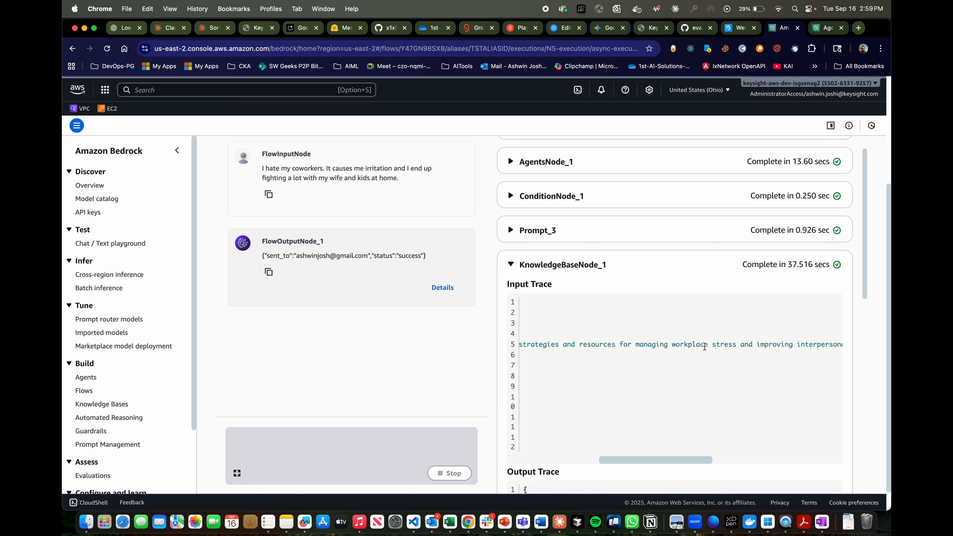
scroll(704, 347, right, 18)
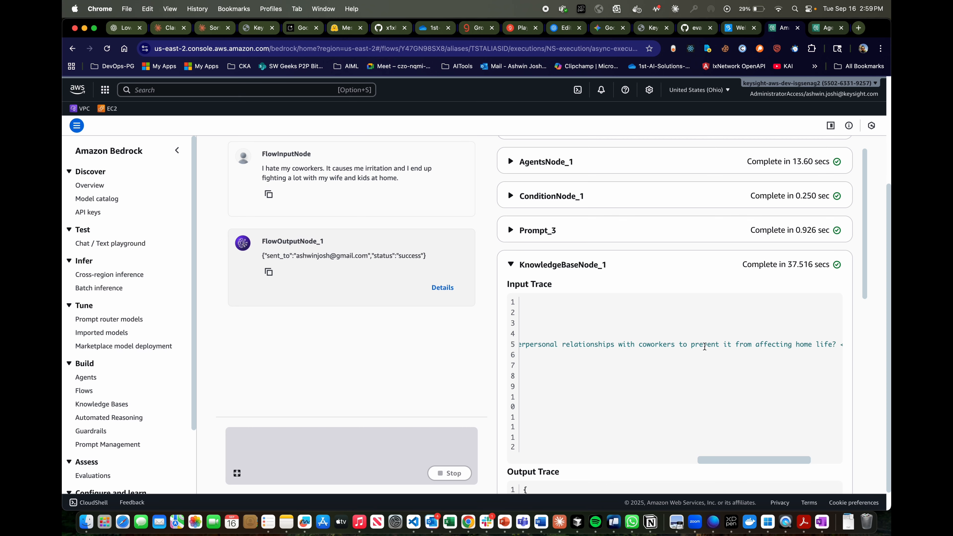
scroll(705, 347, right, 8)
scroll(705, 346, left, 20)
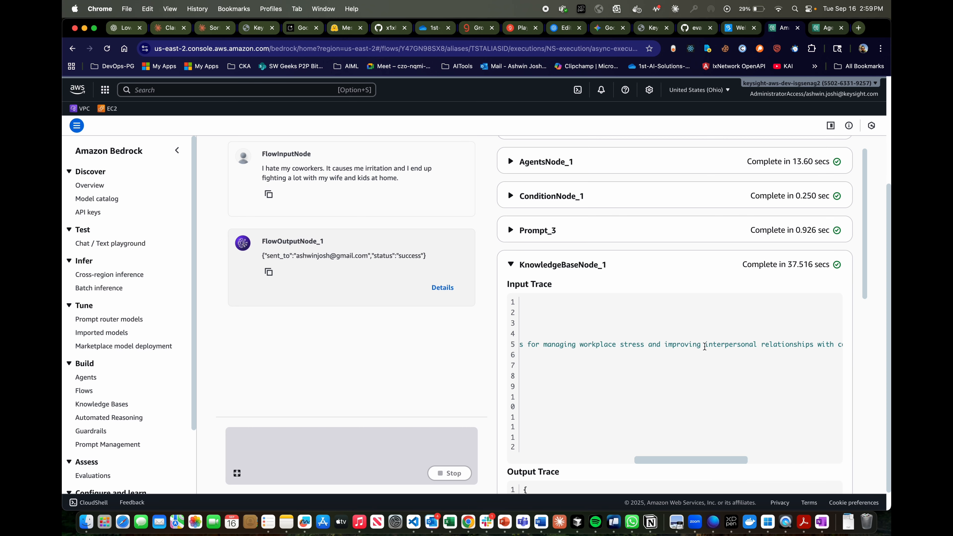
scroll(705, 346, left, 15)
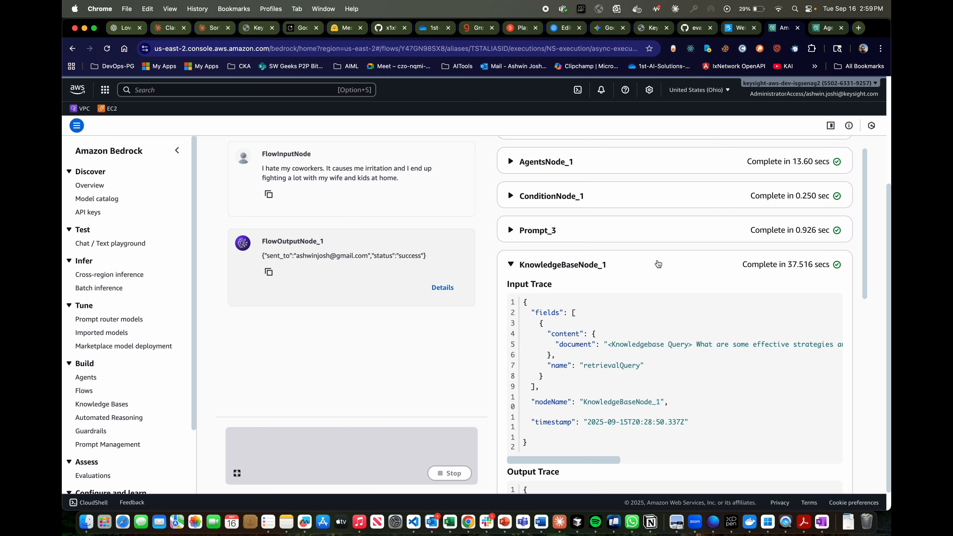
Collapse the KnowledgeBaseNode_1 trace, then expand Prompt_4, examine the document in its input trace, and collapse it again
click(658, 264)
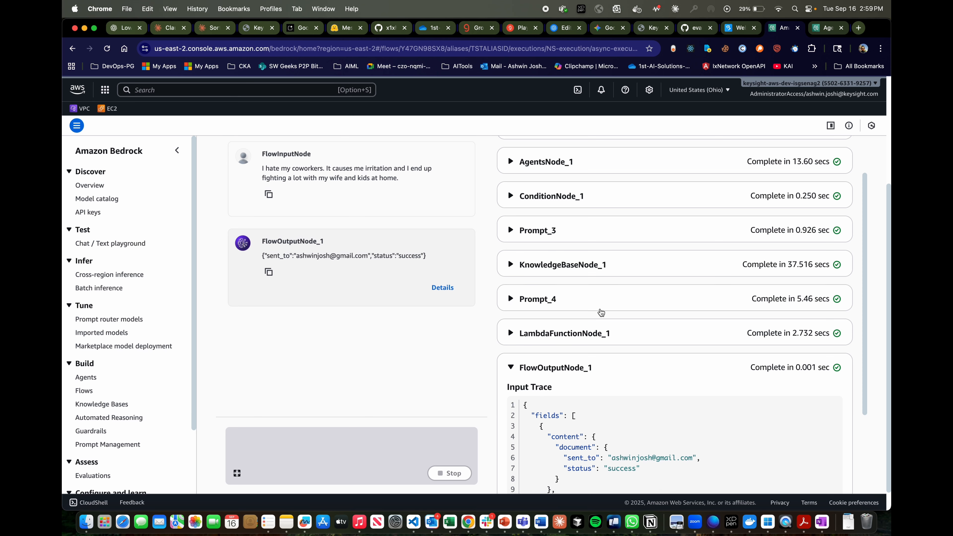
click(602, 302)
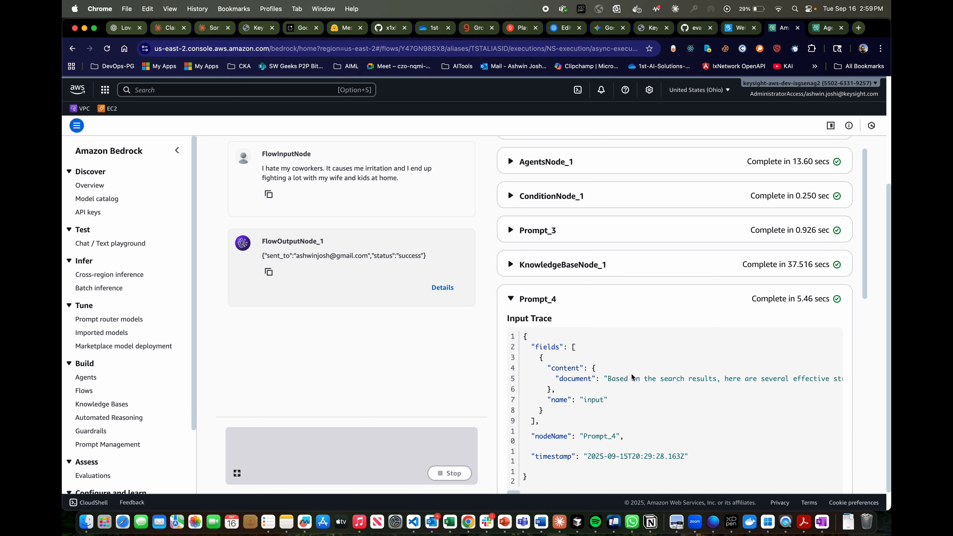
scroll(634, 376, down, 2)
scroll(715, 348, right, 8)
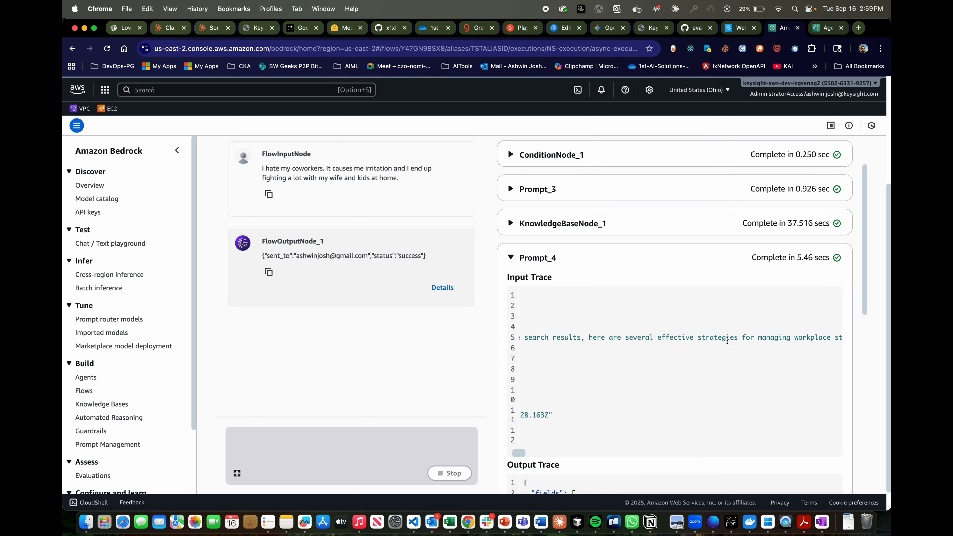
click(619, 260)
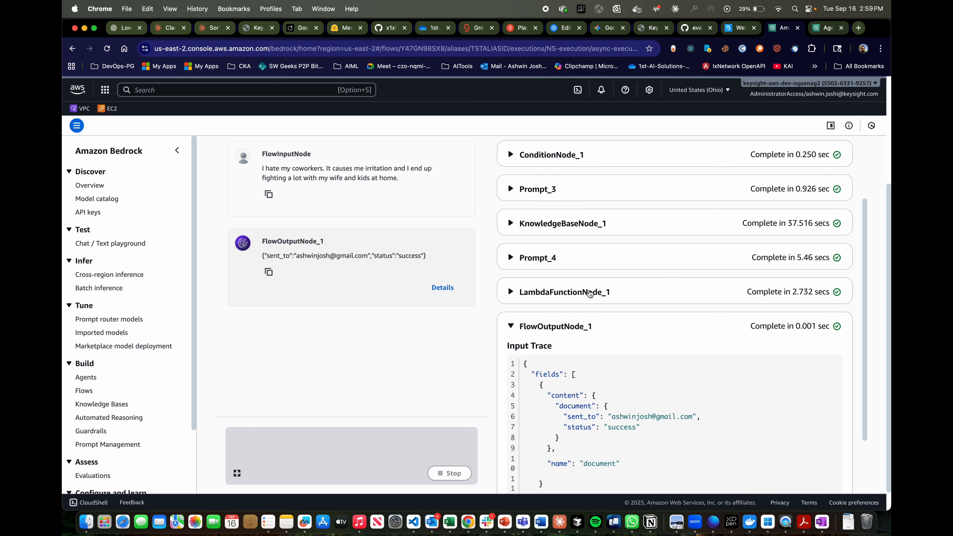
Expand the LambdaFunctionNode_1 trace, briefly revisit Prompt_4, read the codeHookInput document, and collapse the trace
click(590, 292)
scroll(619, 294, down, 3)
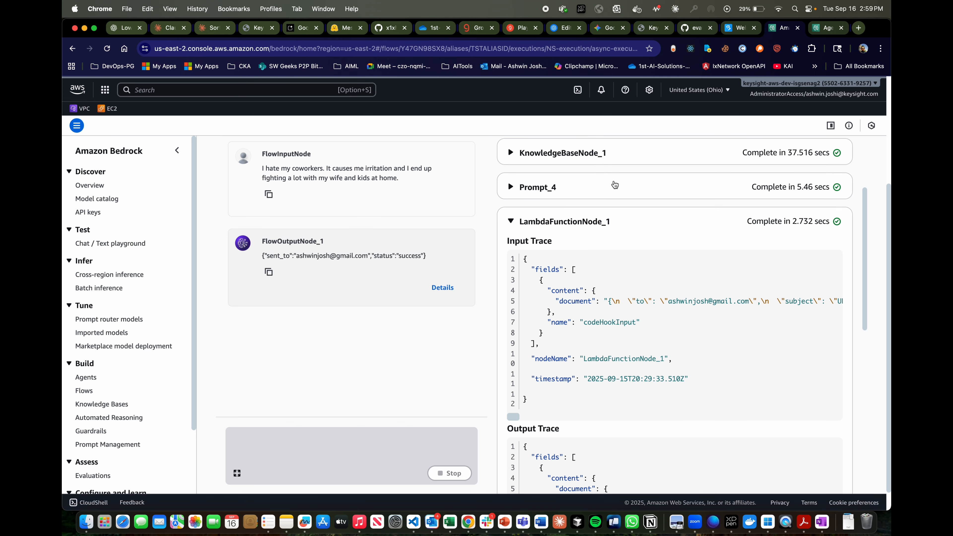
click(614, 186)
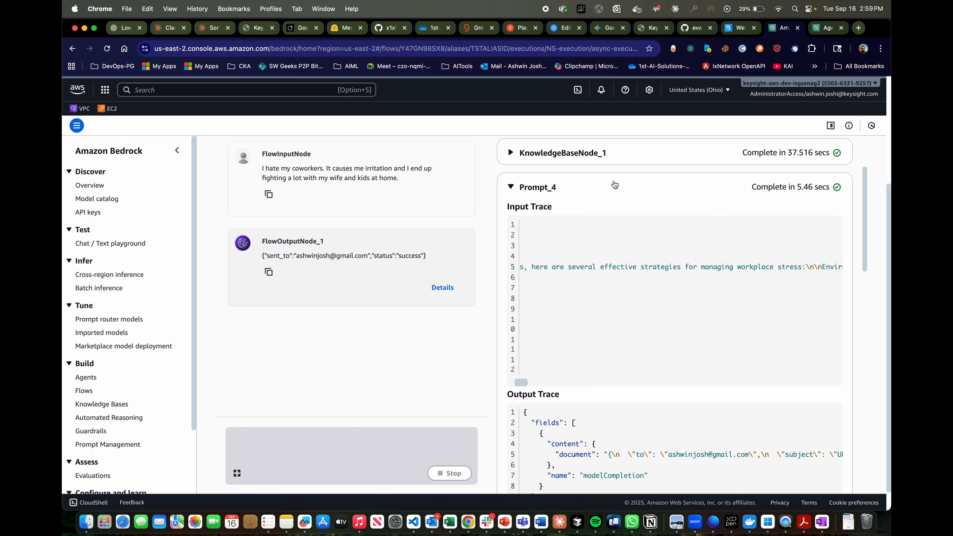
click(615, 186)
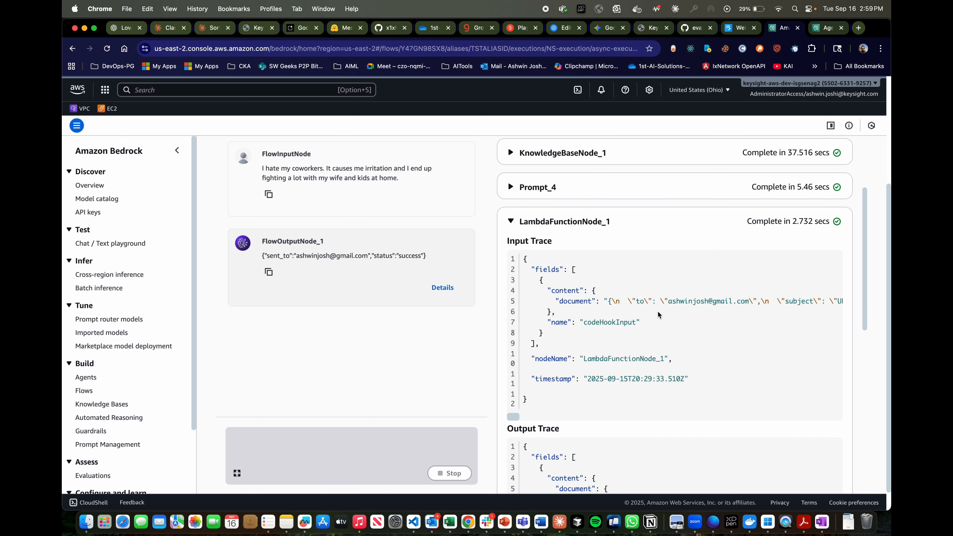
scroll(660, 315, down, 1)
scroll(717, 278, right, 2)
scroll(717, 278, right, 1)
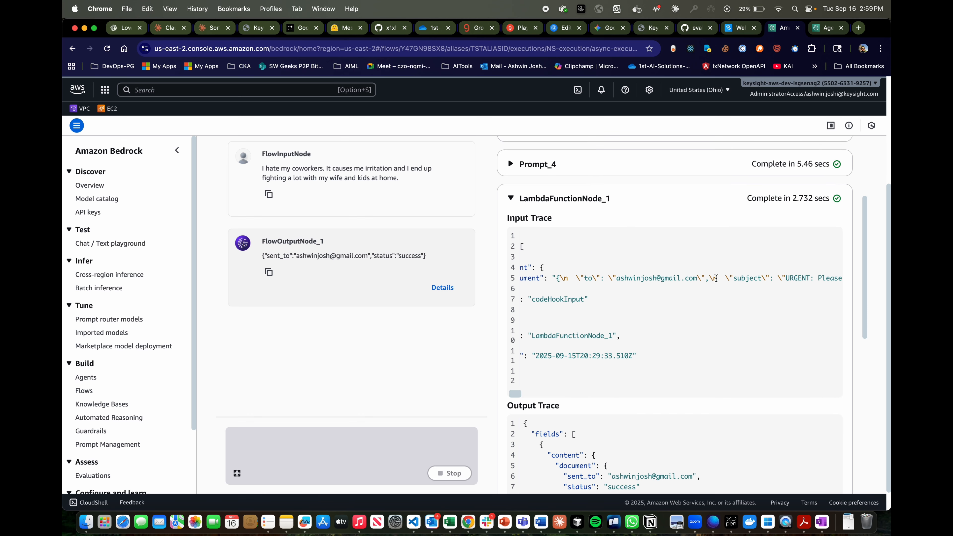
scroll(695, 279, down, 1)
scroll(680, 225, up, 2)
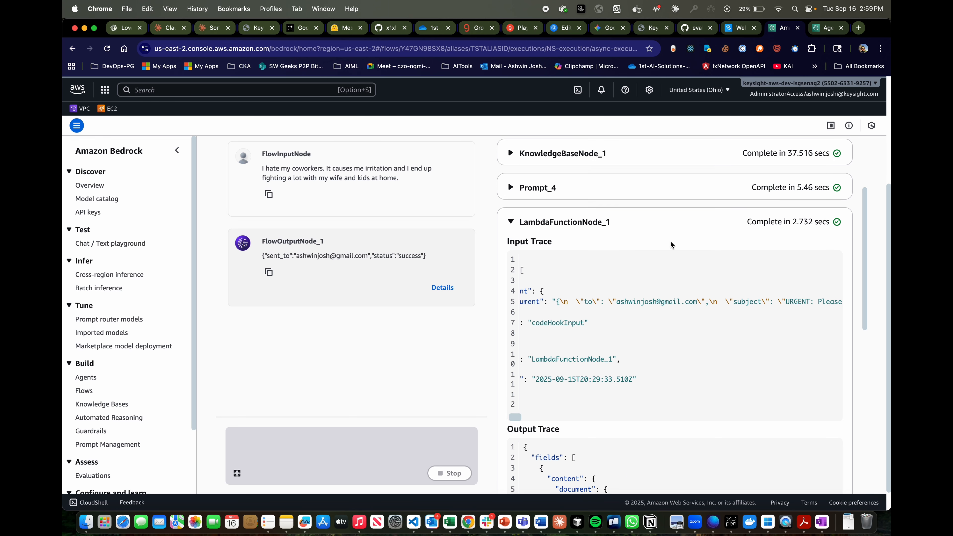
click(680, 219)
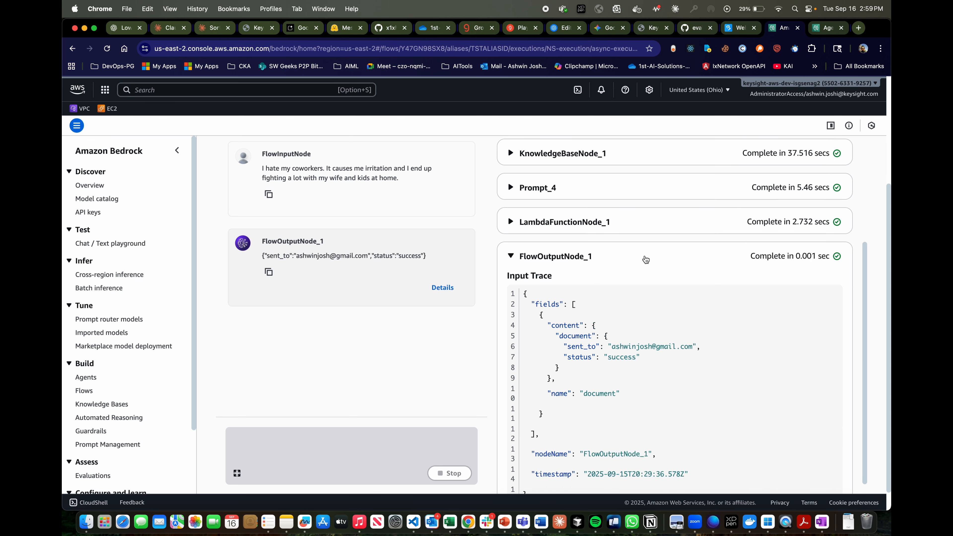
Examine the FlowOutputNode_1 input trace, highlight its document block with the sent_to and status fields, and collapse the trace
click(645, 259)
scroll(621, 371, down, 1)
click(649, 450)
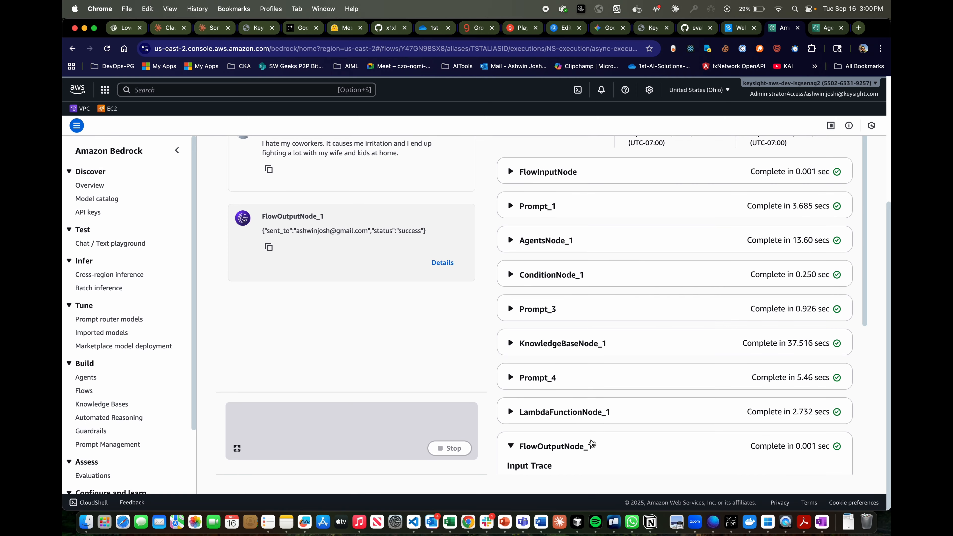
scroll(648, 447, down, 5)
scroll(607, 356, down, 1)
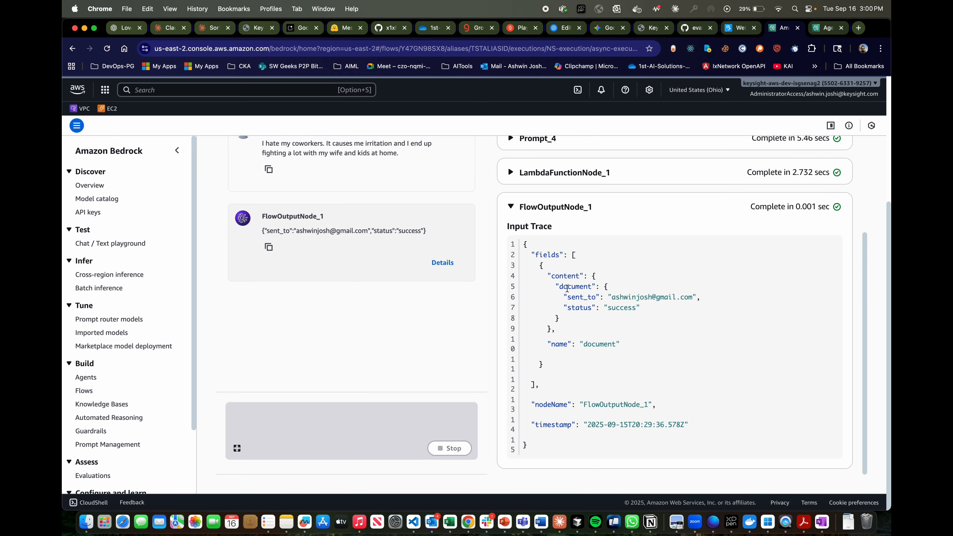
drag(557, 287, 572, 319)
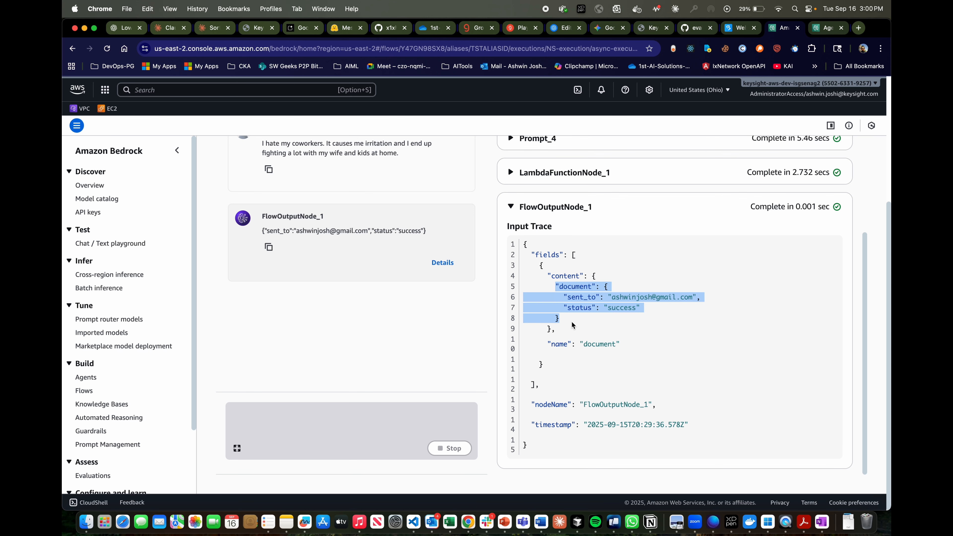
click(636, 211)
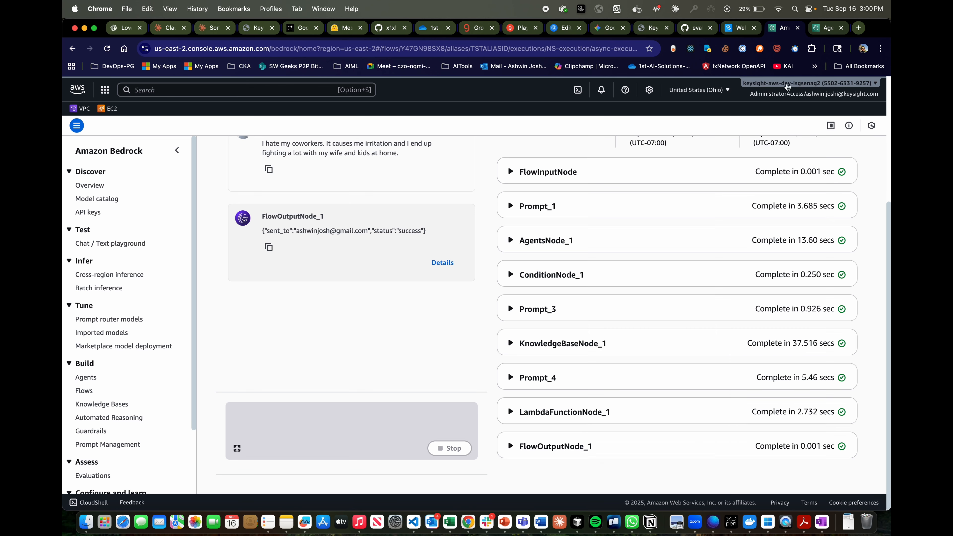
Switch to Gmail at mail.google.com in a new tab and highlight the body of the "URGENT: Please read it" email
click(859, 28)
text(mail.google.com)
key(Return)
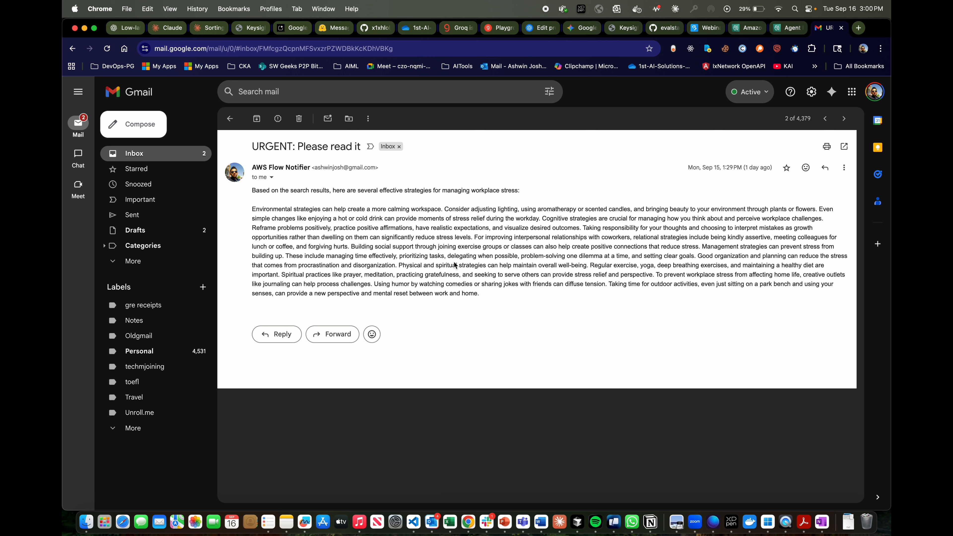
drag(480, 294, 253, 193)
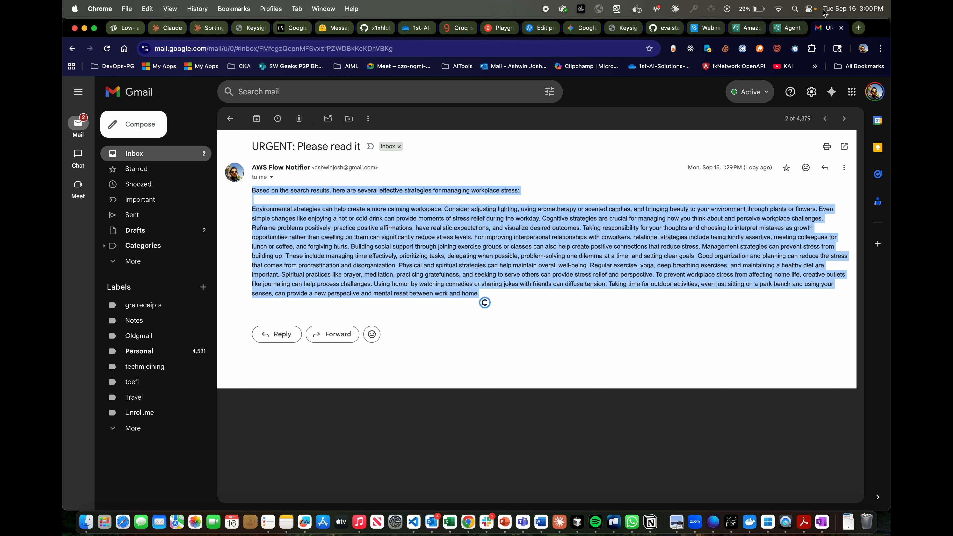
Return to the NS-execution page in Amazon Bedrock and open the list of flows
click(787, 31)
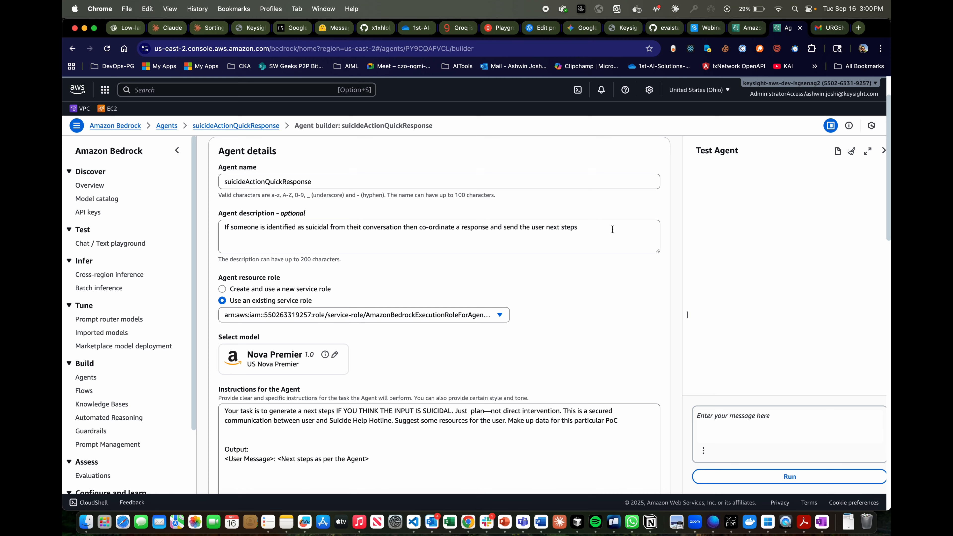
click(738, 31)
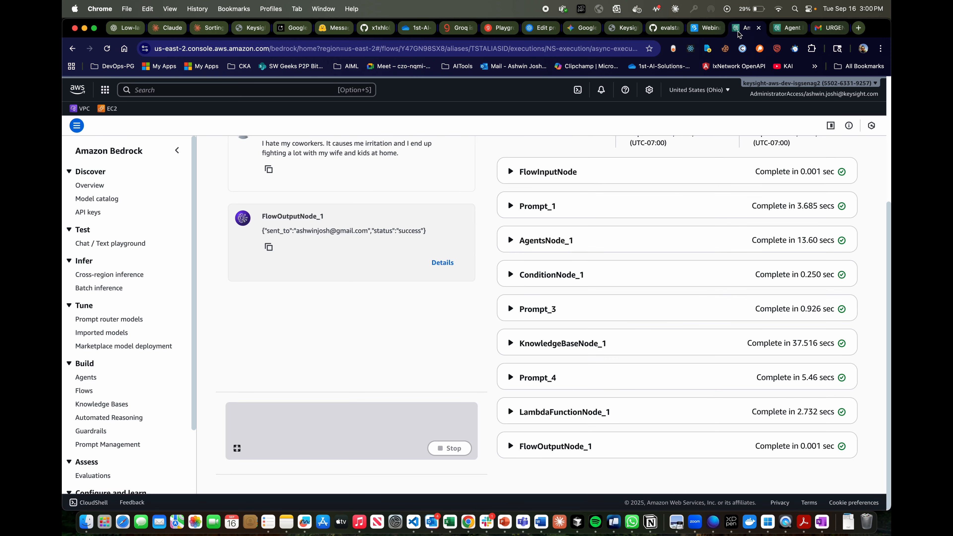
scroll(593, 293, up, 5)
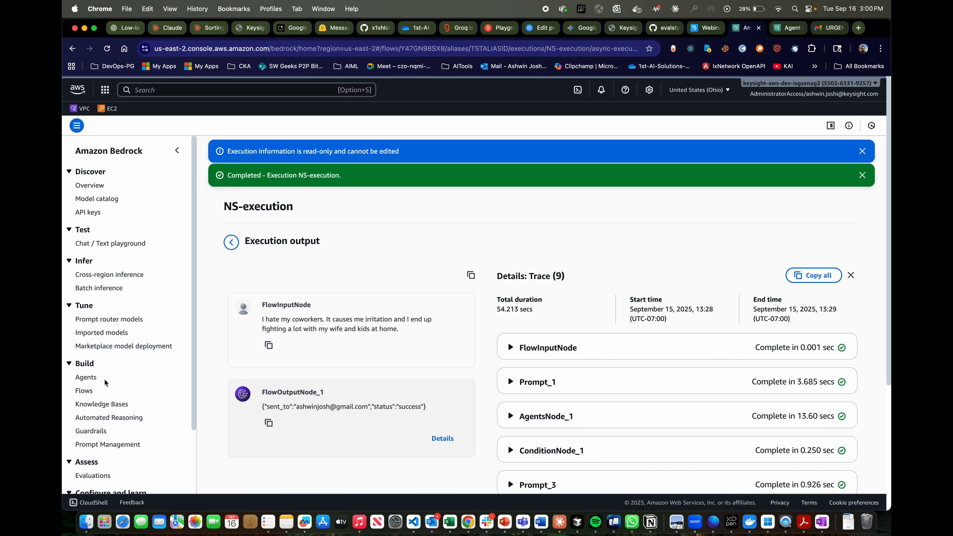
click(86, 391)
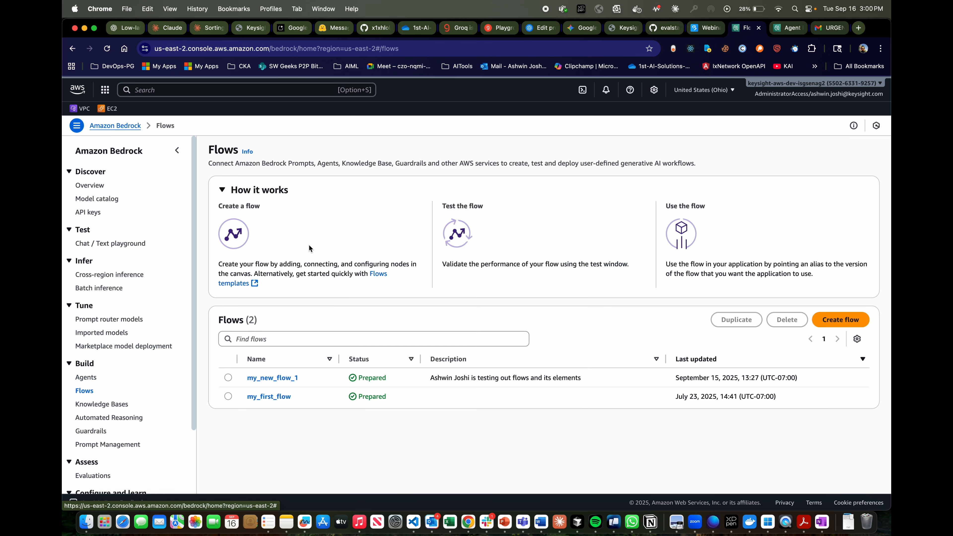